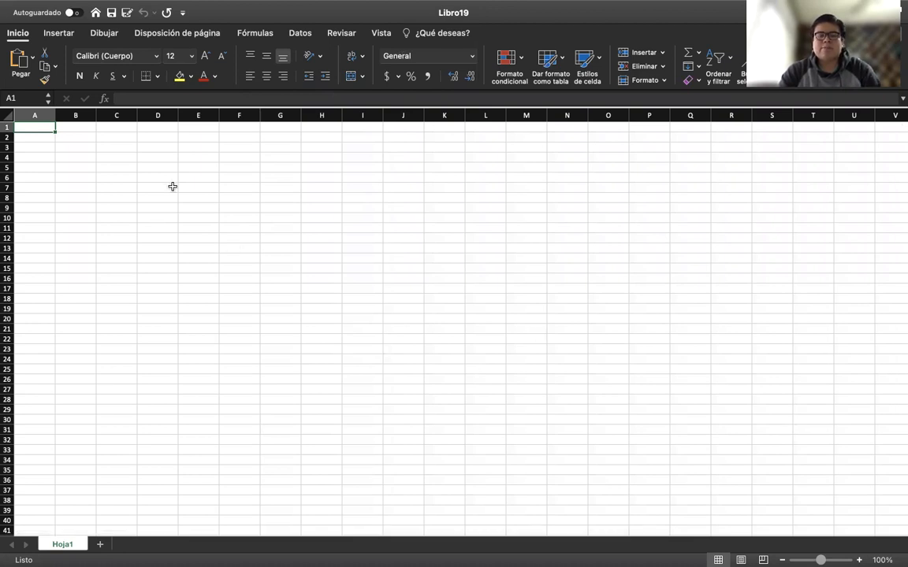
{"action": "left_click", "coordinate": [247, 201]}
{"action": "left_click", "coordinate": [486, 279]}
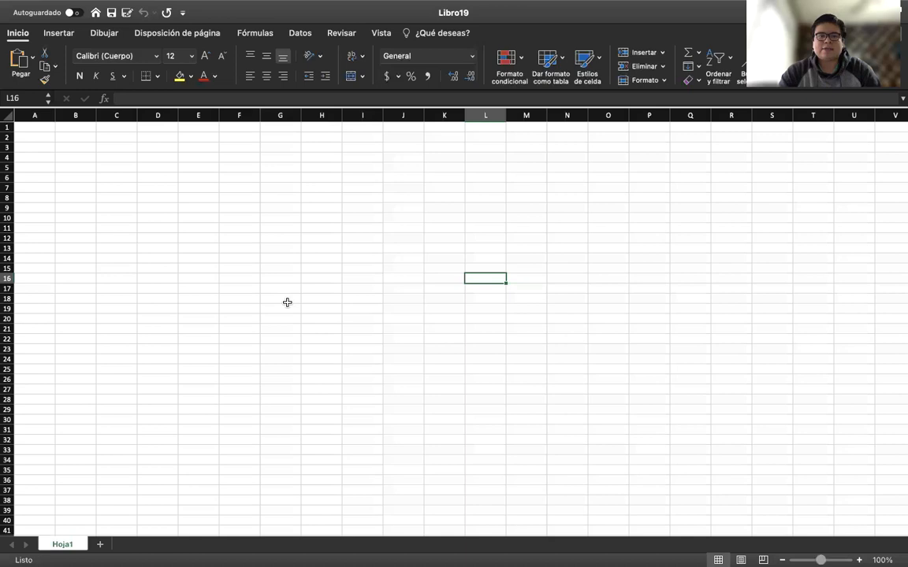
{"action": "left_click", "coordinate": [287, 300]}
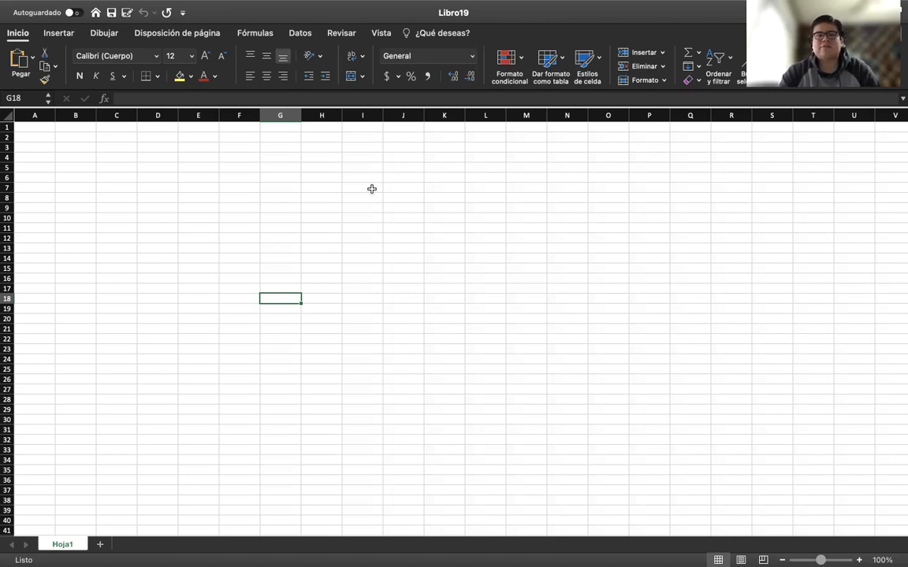
{"action": "left_click", "coordinate": [264, 216]}
{"action": "left_click", "coordinate": [166, 248]}
{"action": "left_click", "coordinate": [364, 237]}
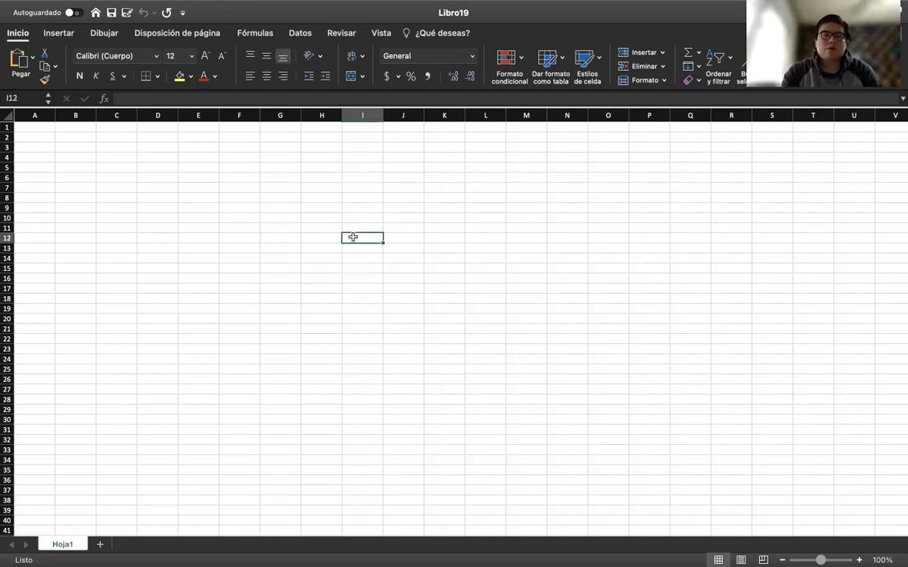
{"action": "left_click", "coordinate": [79, 156]}
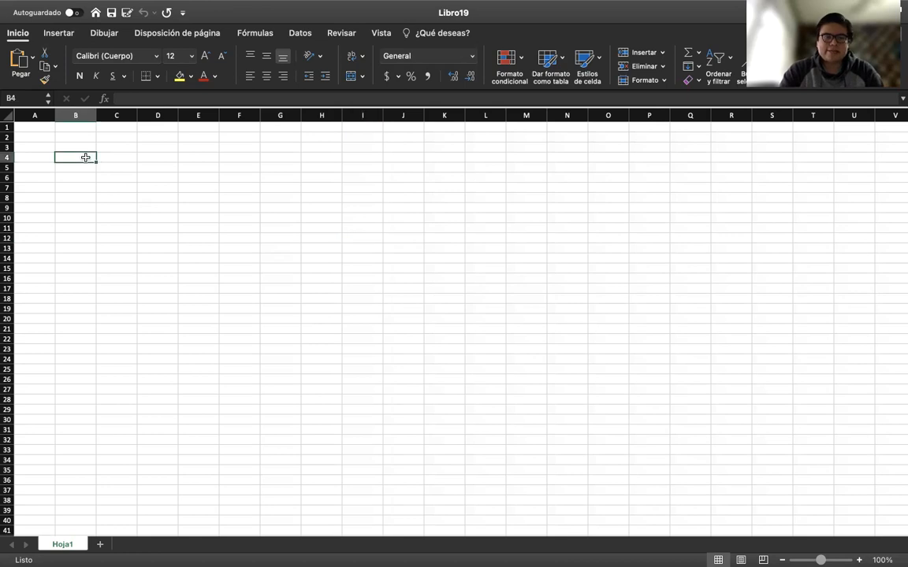
{"action": "left_click", "coordinate": [71, 143]}
{"action": "left_click", "coordinate": [94, 196]}
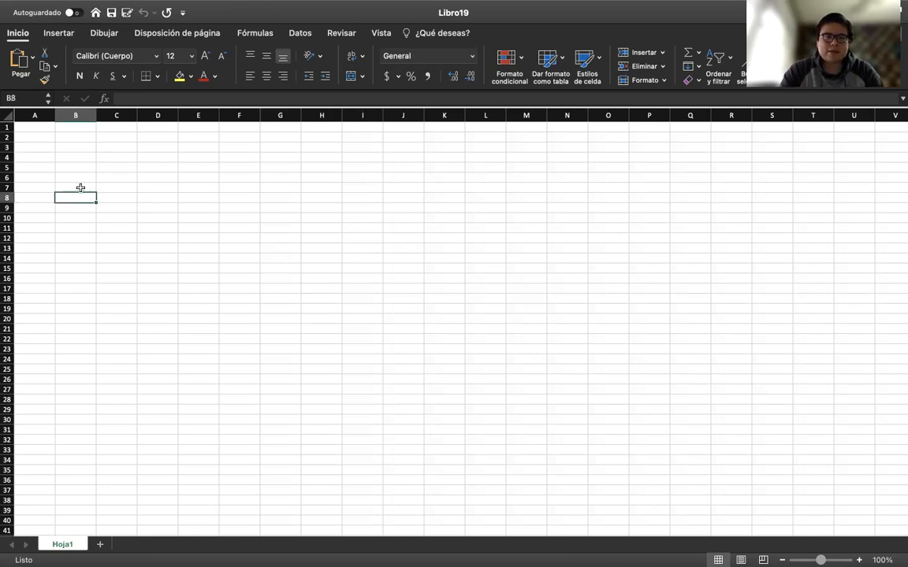
{"action": "left_click", "coordinate": [79, 187]}
{"action": "left_click", "coordinate": [119, 183]}
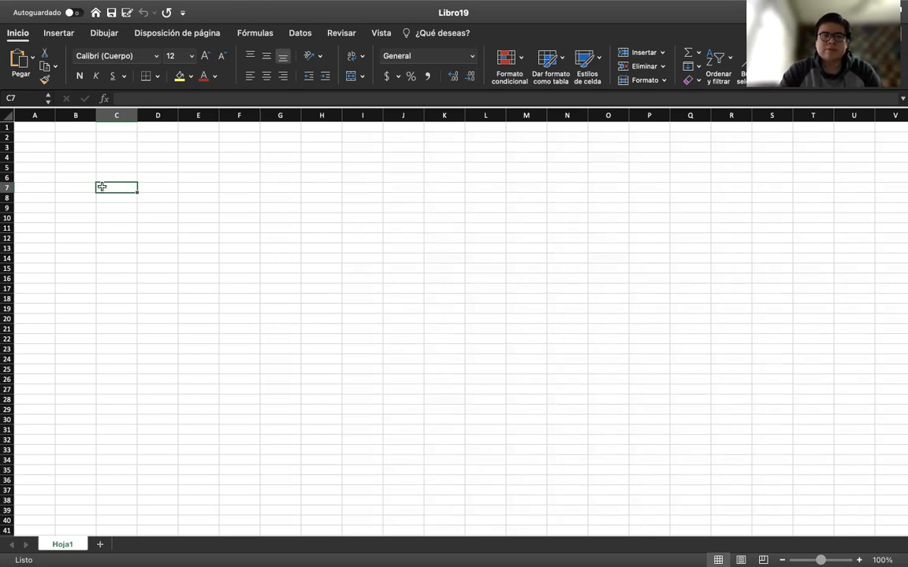
{"action": "left_click", "coordinate": [20, 97]}
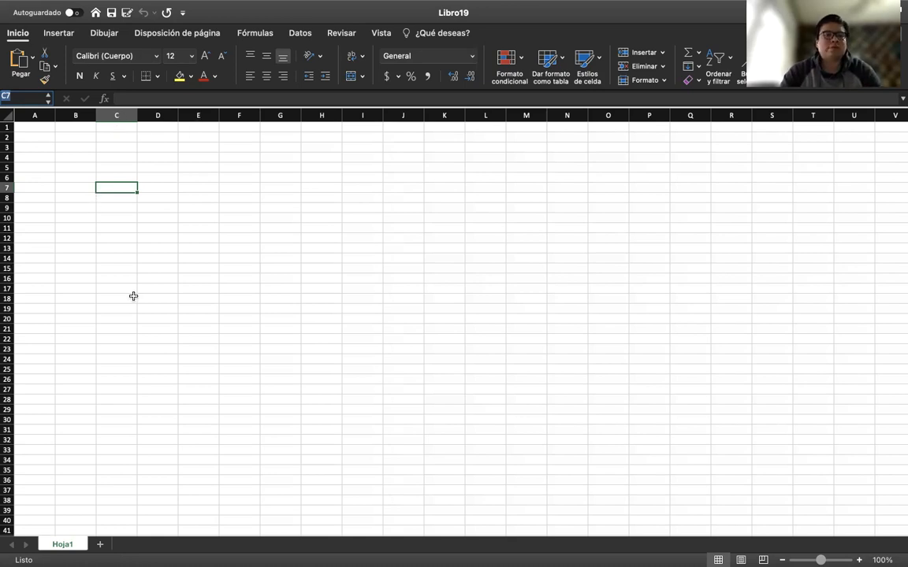
{"action": "left_click", "coordinate": [114, 187]}
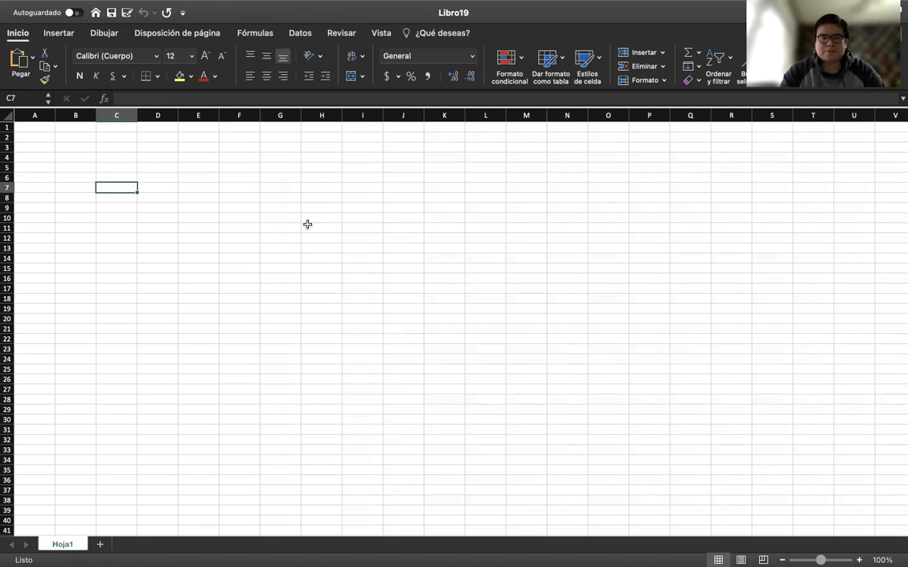
- Jump directly to cell F10 by entering its reference
{"action": "left_click", "coordinate": [27, 99]}
{"action": "key", "text": "BackSpace"}
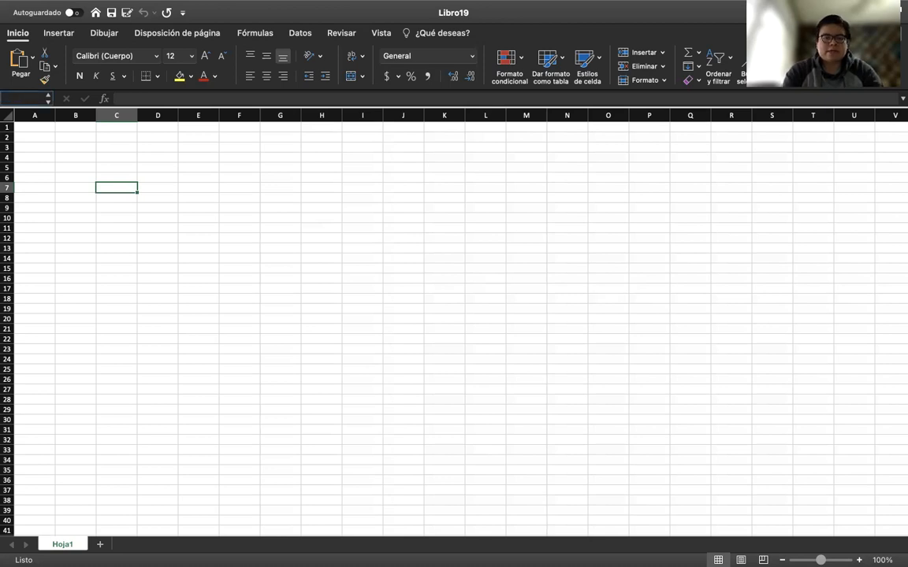
{"action": "type", "text": "f10"}
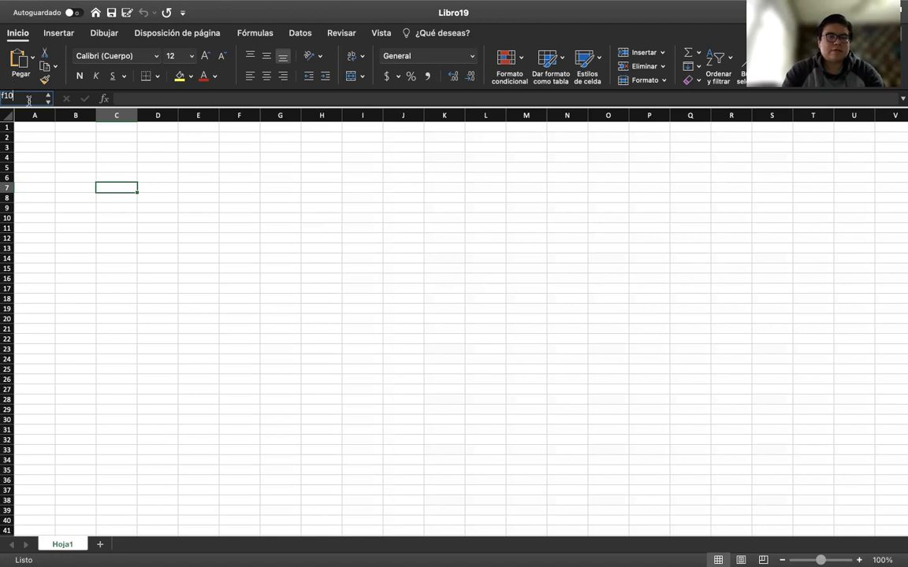
{"action": "key", "text": "Return"}
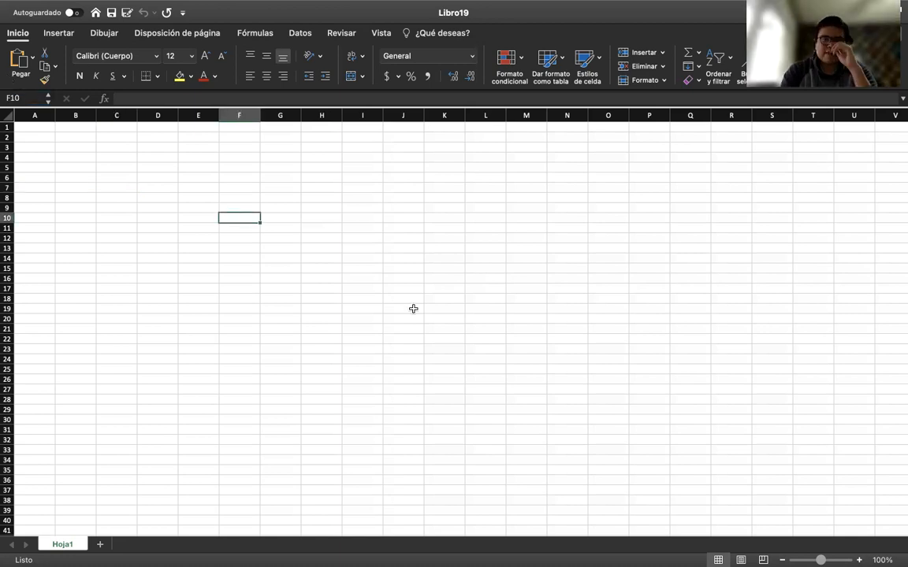
- Enter the text "Hola" in cell B5 and the number 90 in cell B6
{"action": "left_click", "coordinate": [371, 309]}
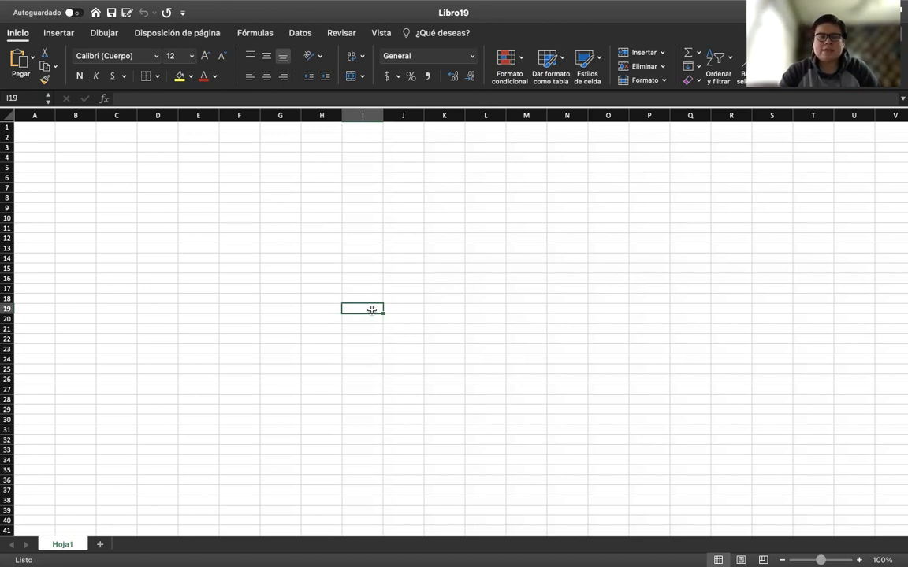
{"action": "left_click", "coordinate": [67, 207]}
{"action": "left_click", "coordinate": [74, 170]}
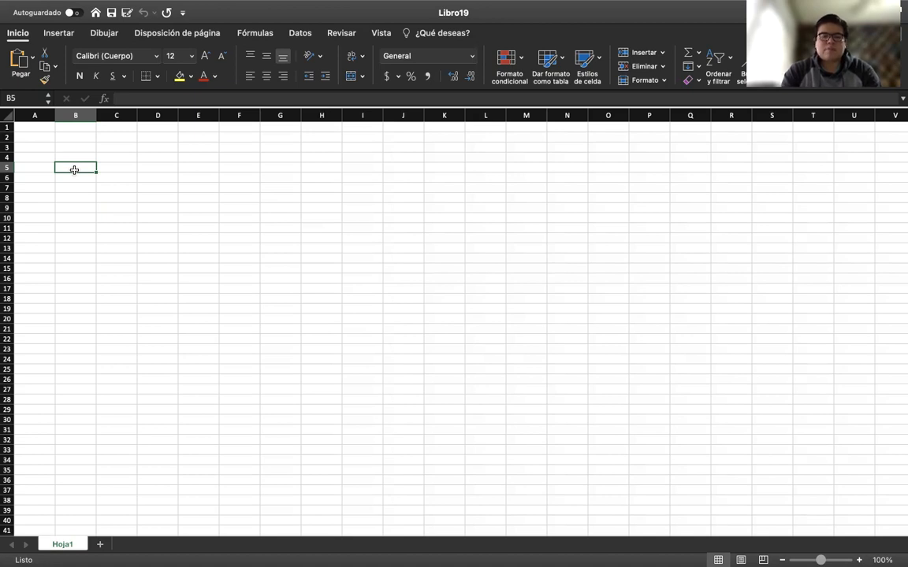
{"action": "double_click", "coordinate": [75, 170]}
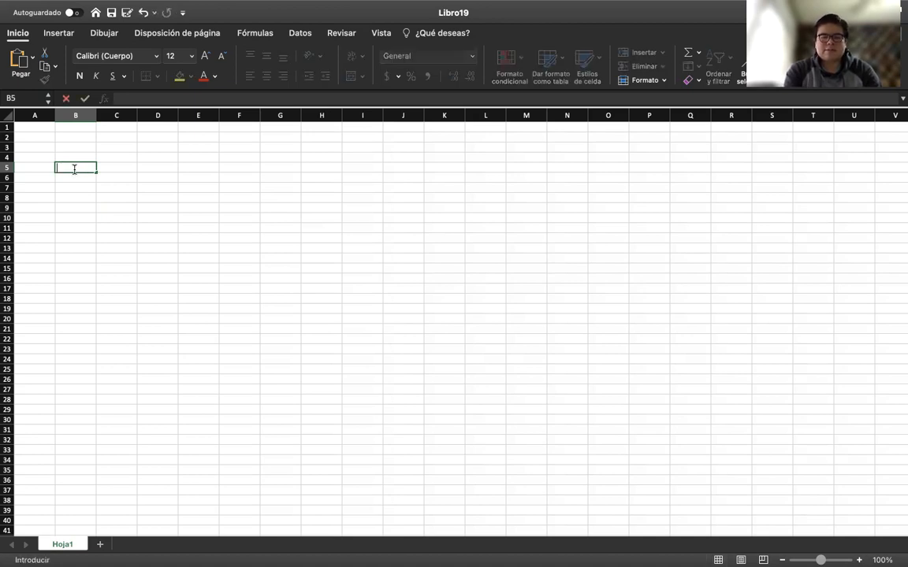
{"action": "type", "text": "Hola"}
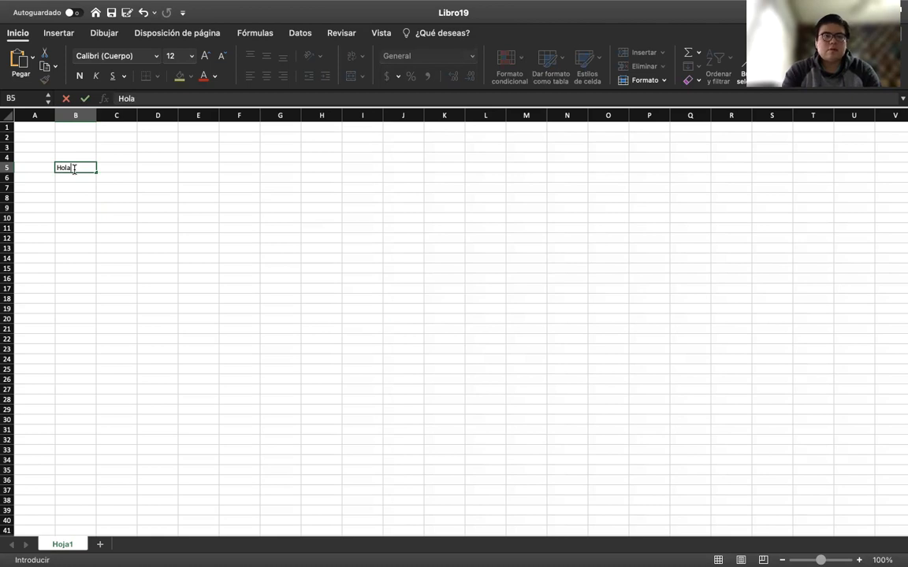
{"action": "left_click", "coordinate": [75, 181]}
{"action": "type", "text": "90"}
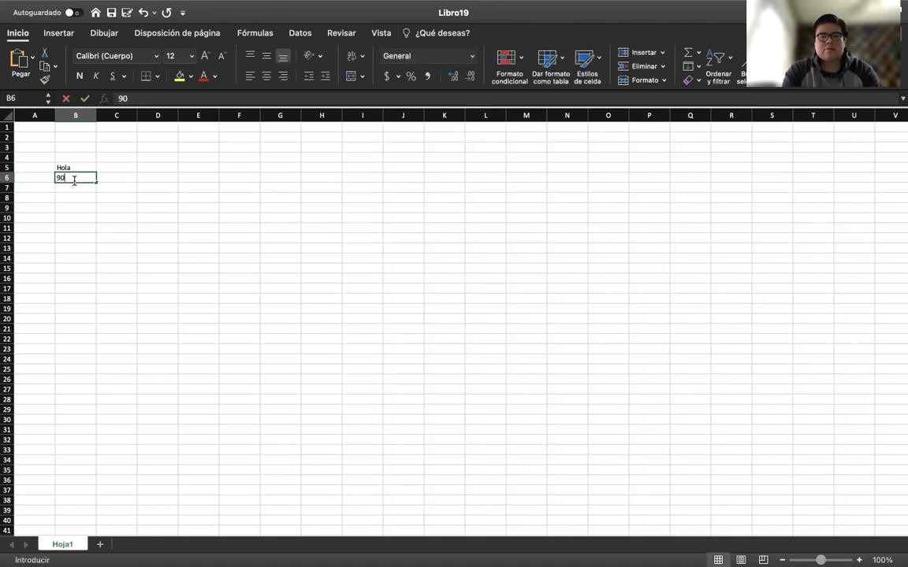
{"action": "left_click", "coordinate": [141, 212]}
- Clear the text from cell B5 and the number from cell B6
{"action": "left_click", "coordinate": [78, 167]}
{"action": "key", "text": "Delete"}
{"action": "left_click", "coordinate": [76, 205]}
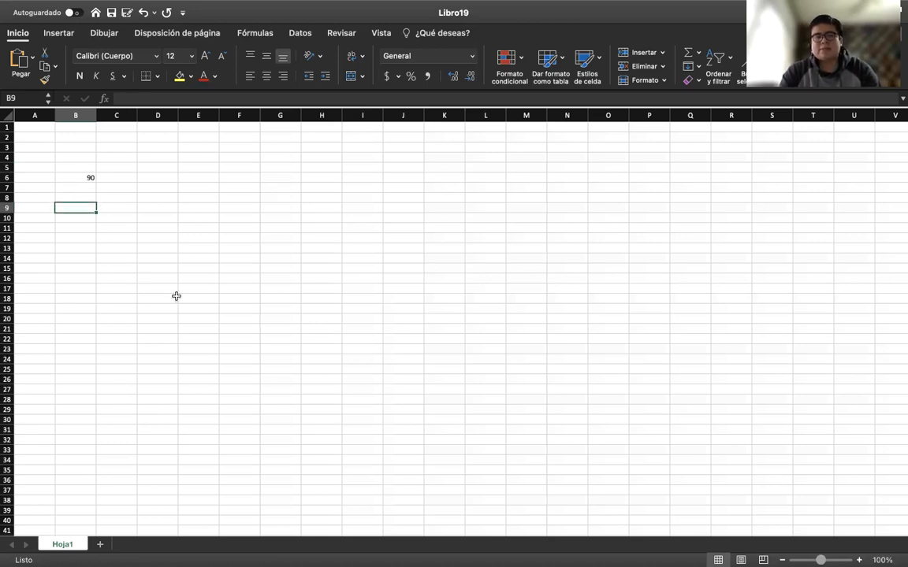
{"action": "left_click", "coordinate": [169, 254]}
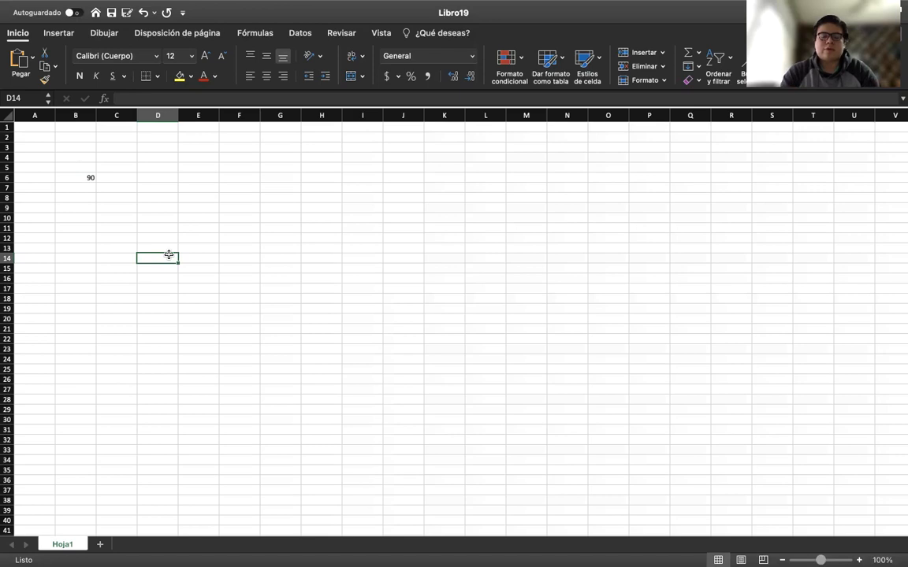
{"action": "left_click", "coordinate": [107, 186]}
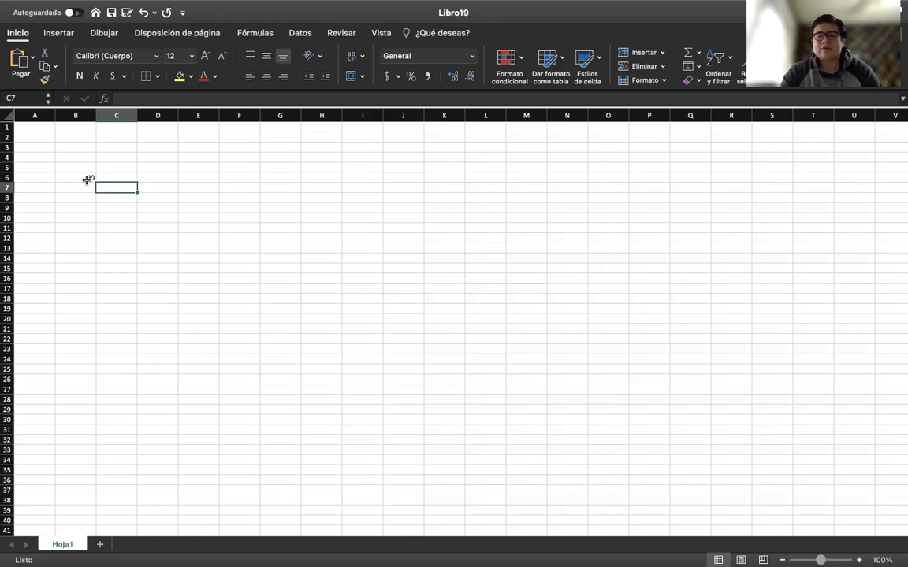
{"action": "left_click", "coordinate": [80, 179]}
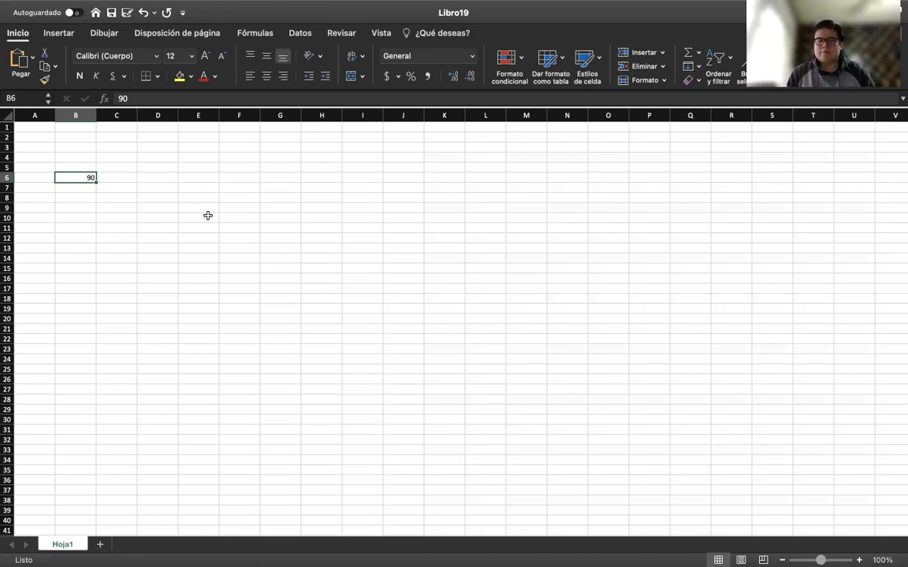
{"action": "key", "text": "Delete"}
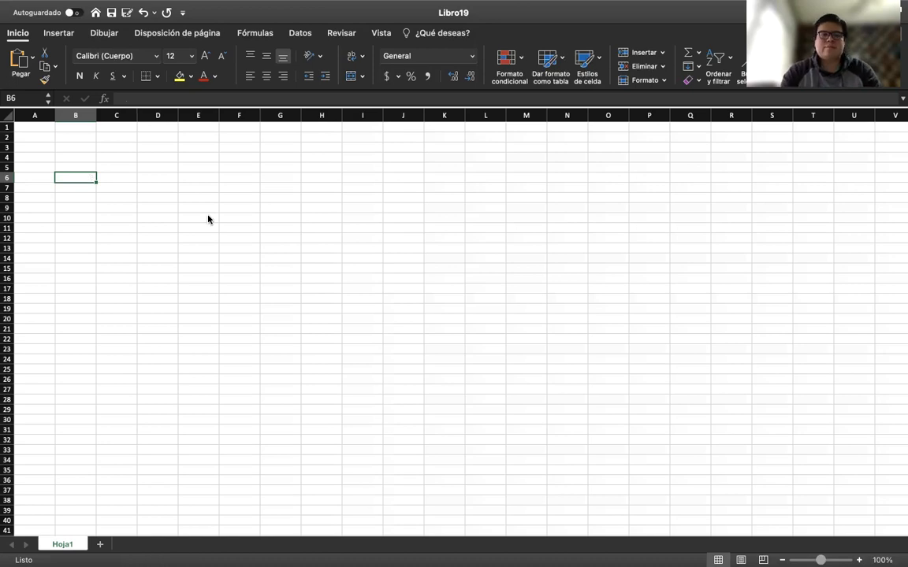
- Try starting an addition with the + operator in cell B6 and erase the entry
{"action": "left_click", "coordinate": [99, 208]}
{"action": "left_click", "coordinate": [76, 174]}
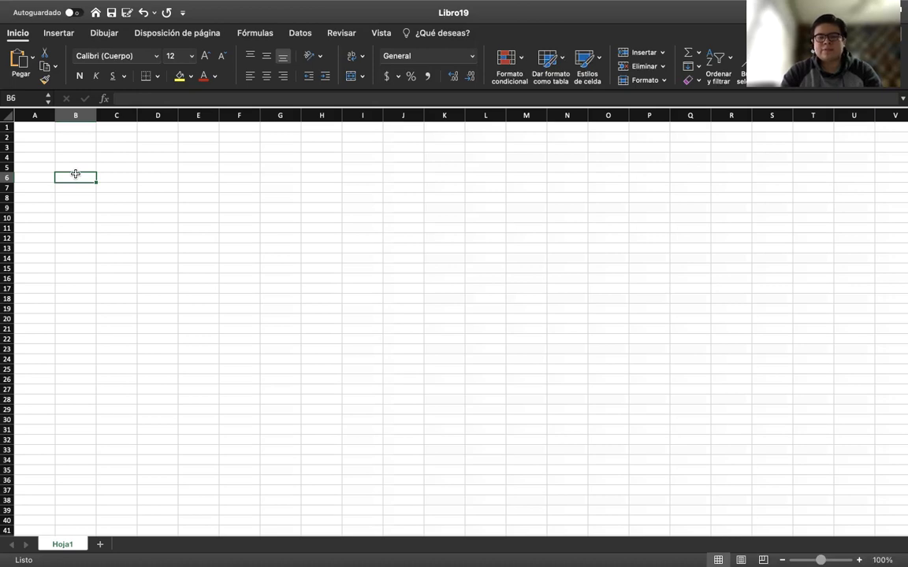
{"action": "type", "text": "+"}
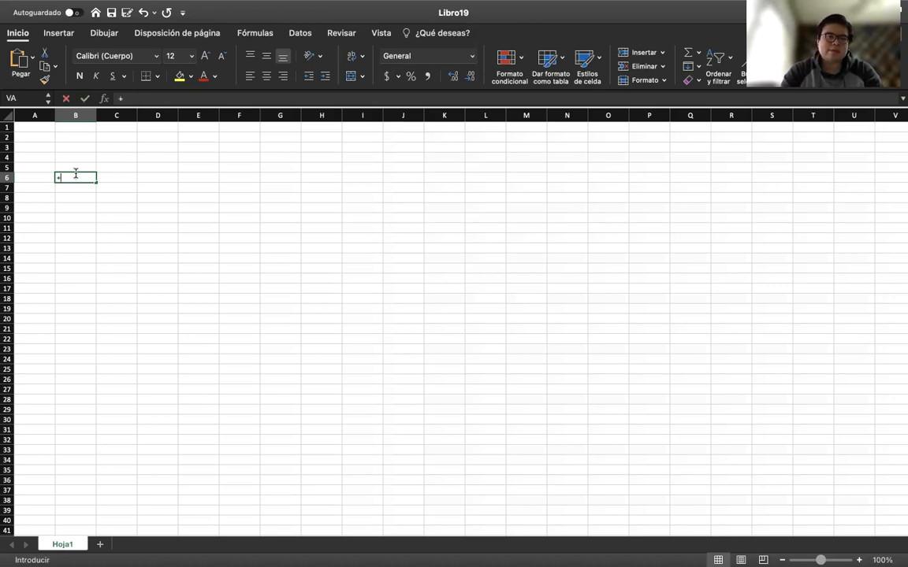
{"action": "left_click", "coordinate": [130, 208]}
{"action": "key", "text": "BackSpace"}
{"action": "key", "text": "BackSpace"}
{"action": "key", "text": "BackSpace"}
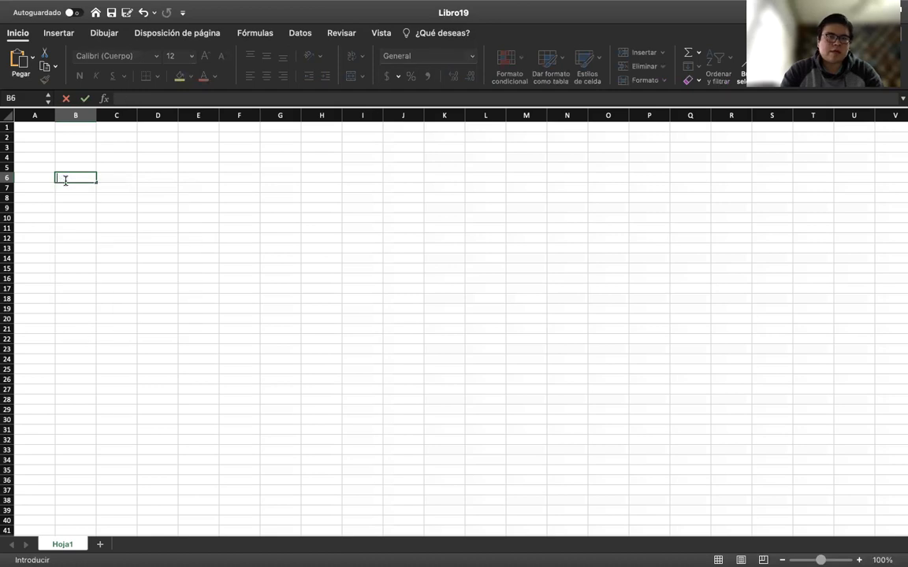
{"action": "type", "text": "+"}
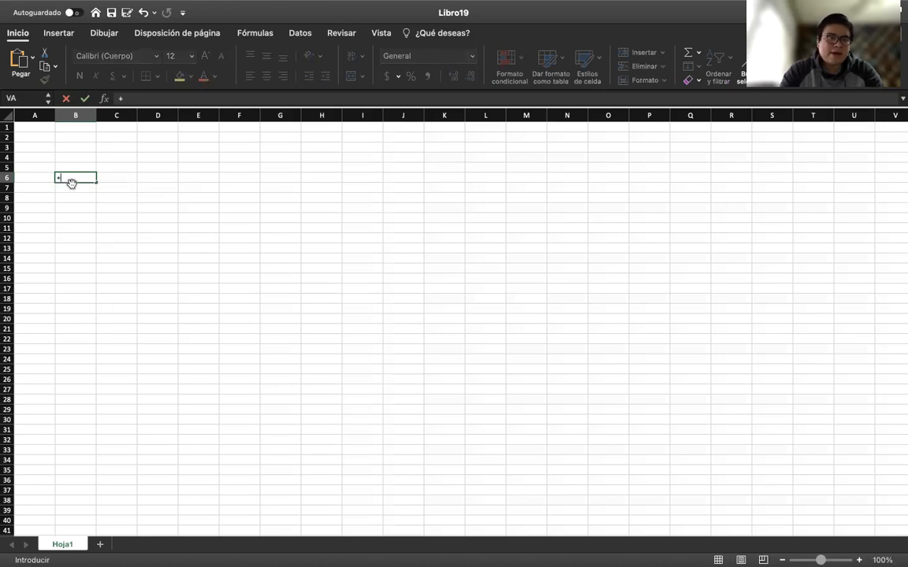
{"action": "key", "text": "BackSpace"}
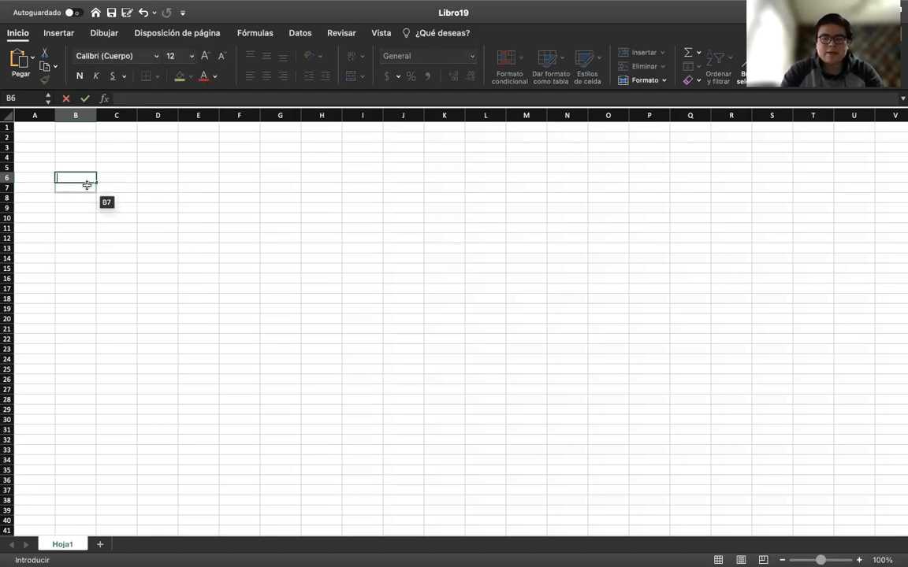
- Try the -, *, / and ( operators one after another in cell B6, erasing each and leaving the cell empty
{"action": "type", "text": "-"}
{"action": "key", "text": "BackSpace"}
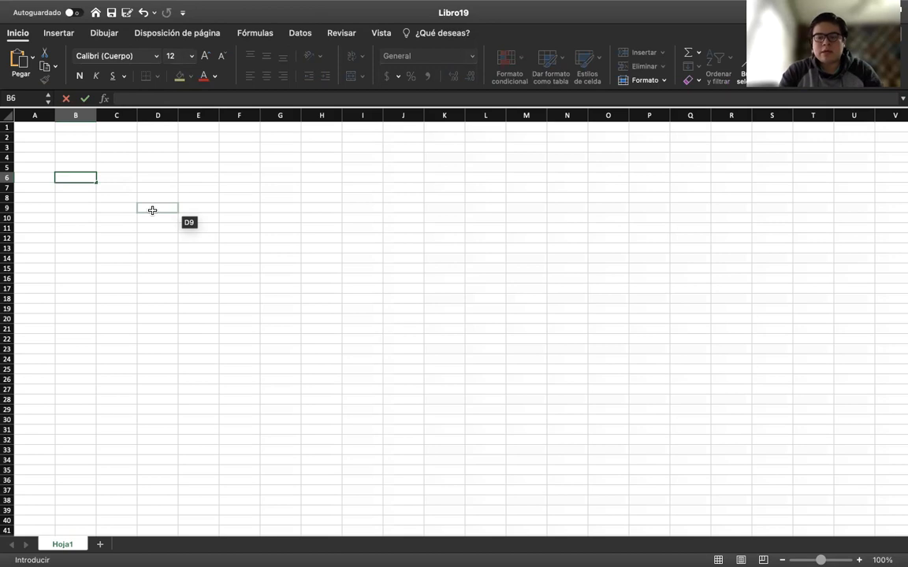
{"action": "type", "text": "*"}
{"action": "key", "text": "BackSpace"}
{"action": "type", "text": "/"}
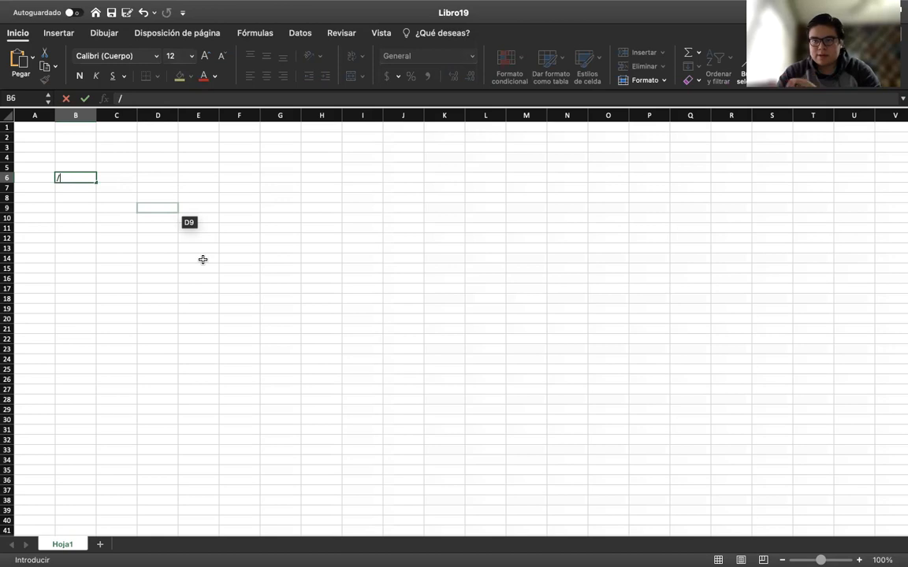
{"action": "key", "text": "BackSpace"}
{"action": "type", "text": "("}
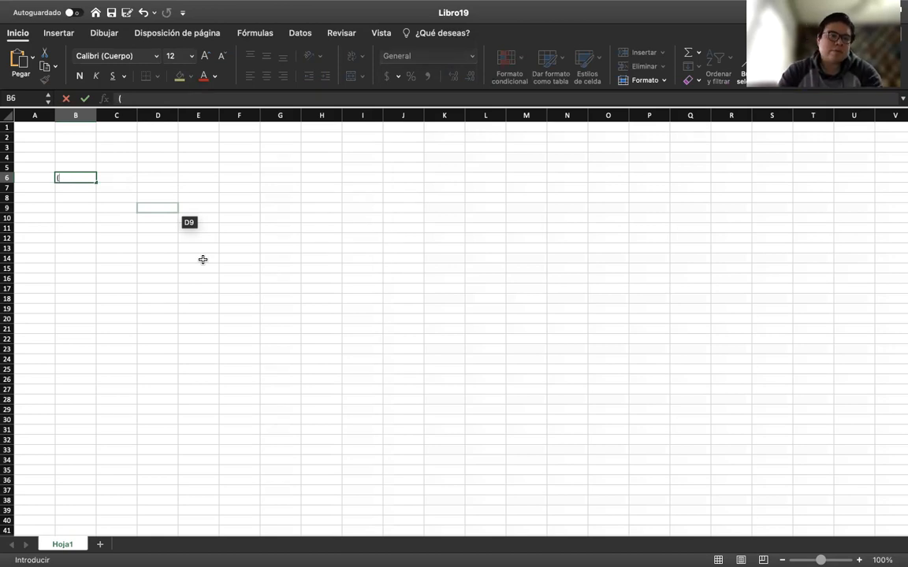
{"action": "key", "text": "BackSpace"}
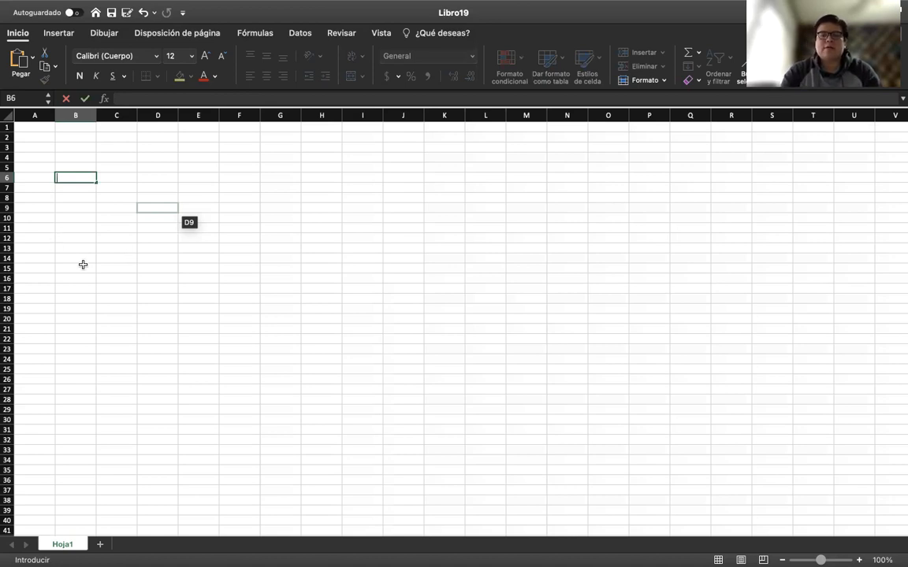
{"action": "left_click", "coordinate": [183, 318]}
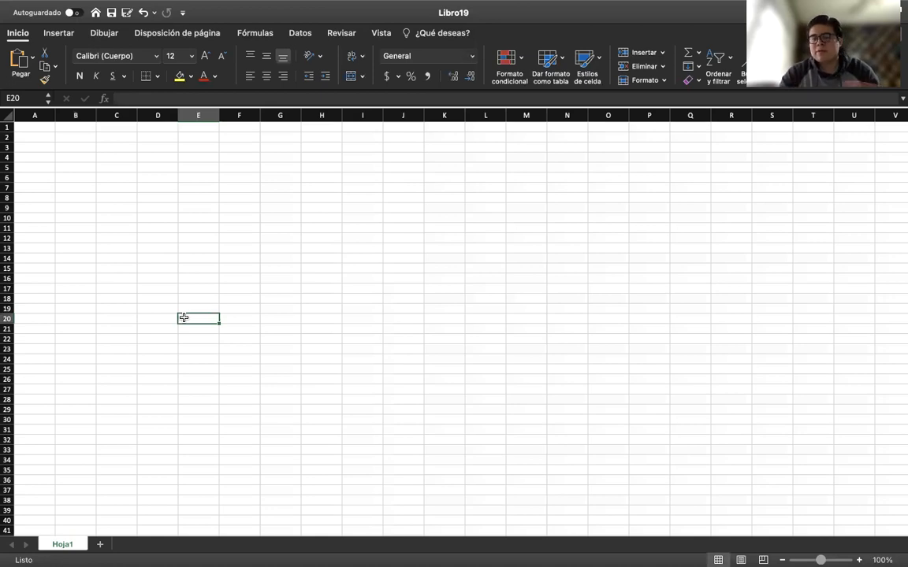
- Enter the numbers 1, 2, 3 and 4 down column B in cells B4 to B7
{"action": "left_click", "coordinate": [47, 168]}
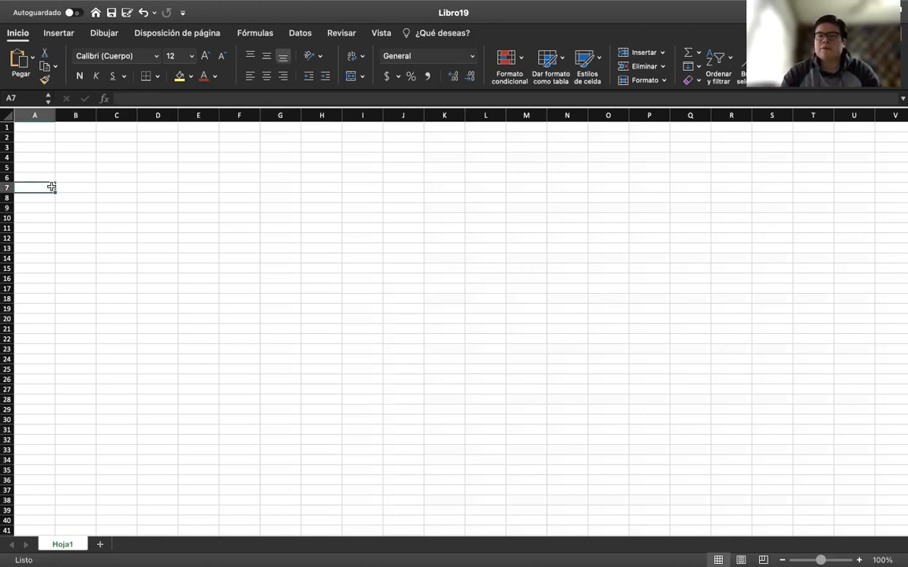
{"action": "left_click", "coordinate": [79, 152]}
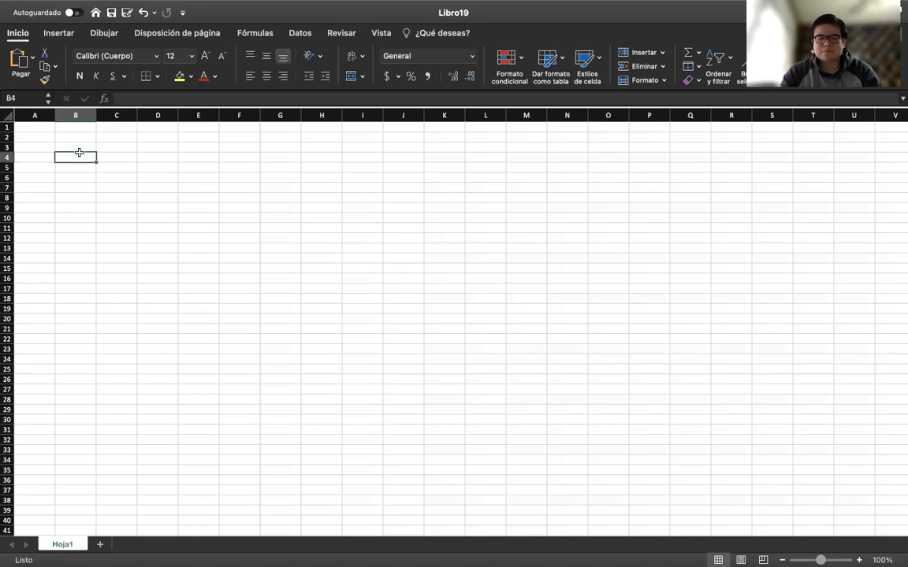
{"action": "type", "text": "1"}
{"action": "key", "text": "Return"}
{"action": "type", "text": "2"}
{"action": "key", "text": "Return"}
{"action": "type", "text": "3"}
{"action": "key", "text": "Return"}
{"action": "type", "text": "4"}
{"action": "key", "text": "Return"}
{"action": "left_click", "coordinate": [127, 245]}
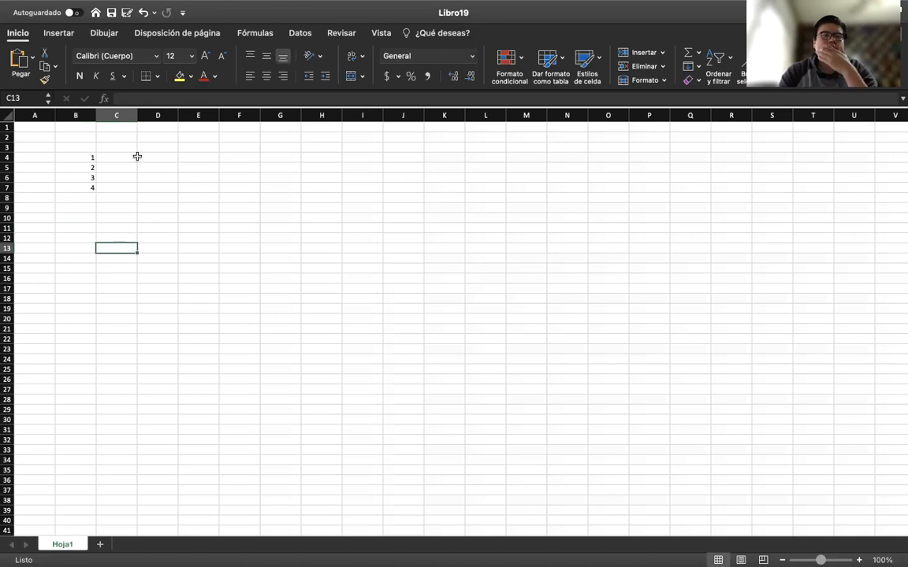
- Enter the label "Suma" in cell D4, beside the number list
{"action": "left_click", "coordinate": [150, 160]}
{"action": "type", "text": "Suma"}
{"action": "key", "text": "Return"}
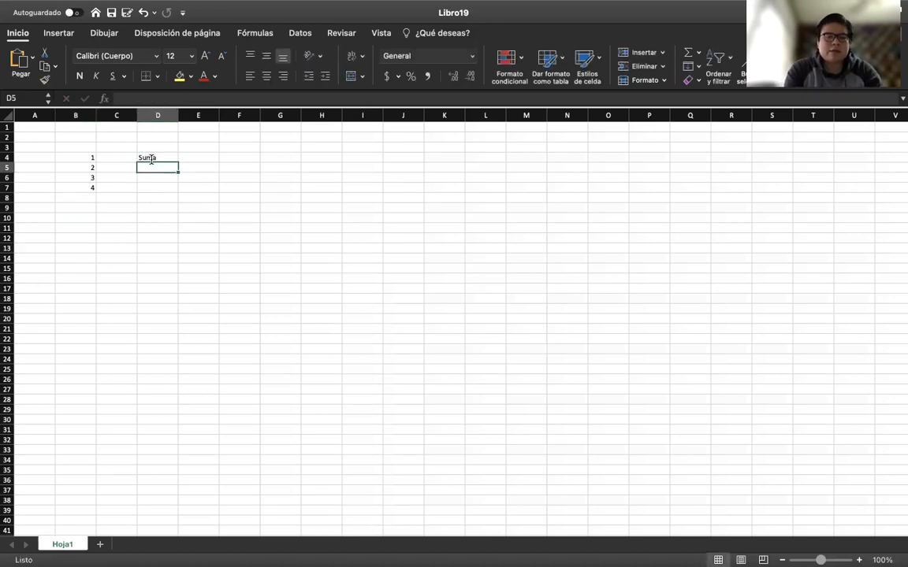
- Enter the label "Resta" in cell D5, directly below "Suma"
{"action": "type", "text": "Rest"}
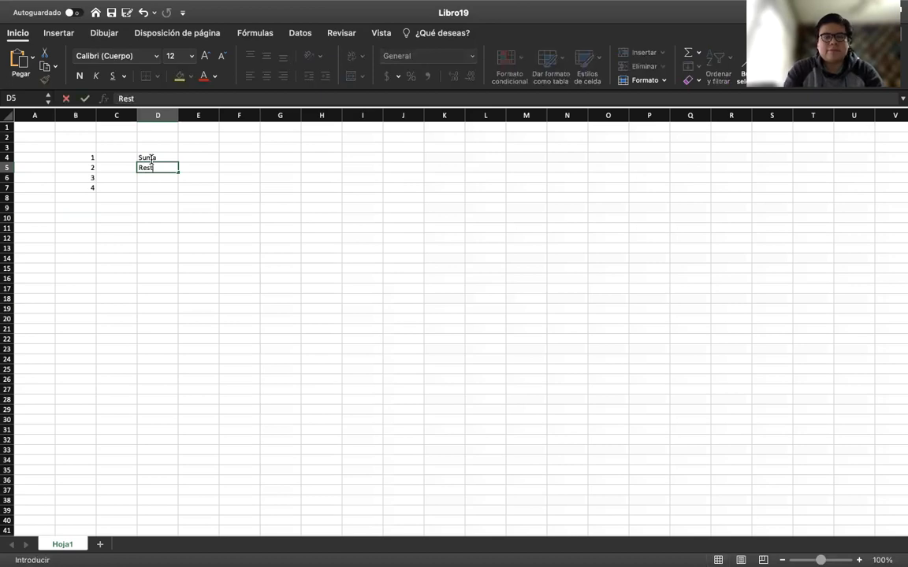
{"action": "key", "text": "Return"}
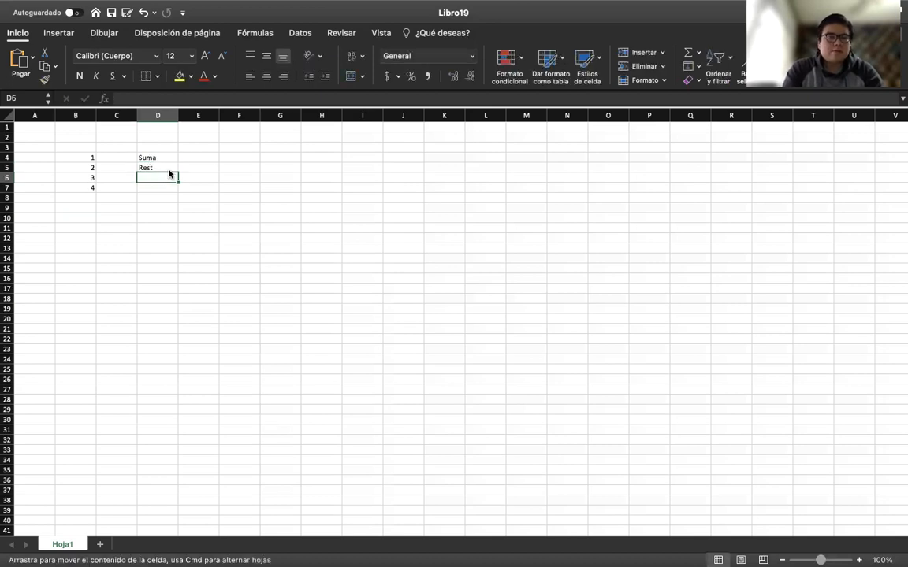
{"action": "left_click", "coordinate": [161, 164]}
{"action": "key", "text": "Delete"}
{"action": "type", "text": "Resta"}
{"action": "key", "text": "Return"}
- Enter the labels "Multiplicación" in cell D6 and "Sivisión" in cell D7
{"action": "type", "text": "Multiplicación"}
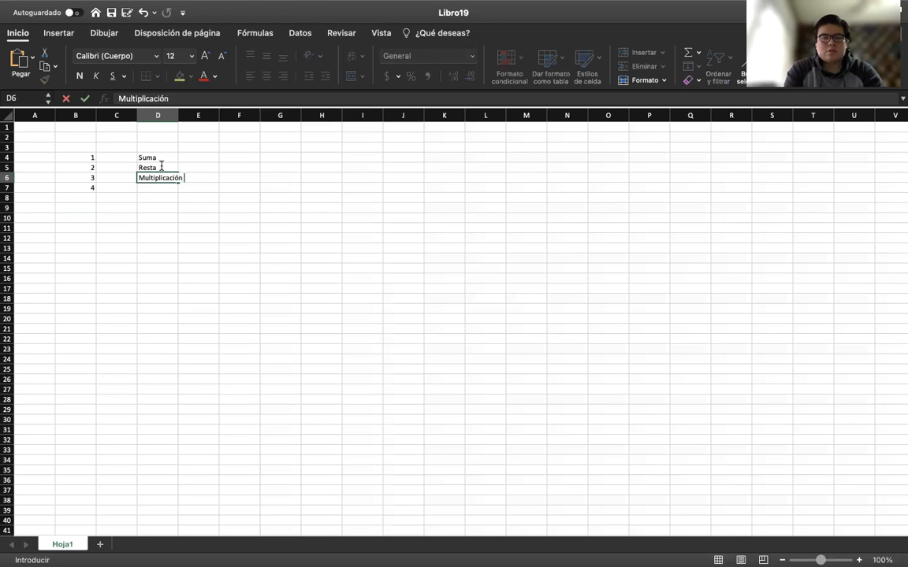
{"action": "key", "text": "Return"}
{"action": "type", "text": "S"}
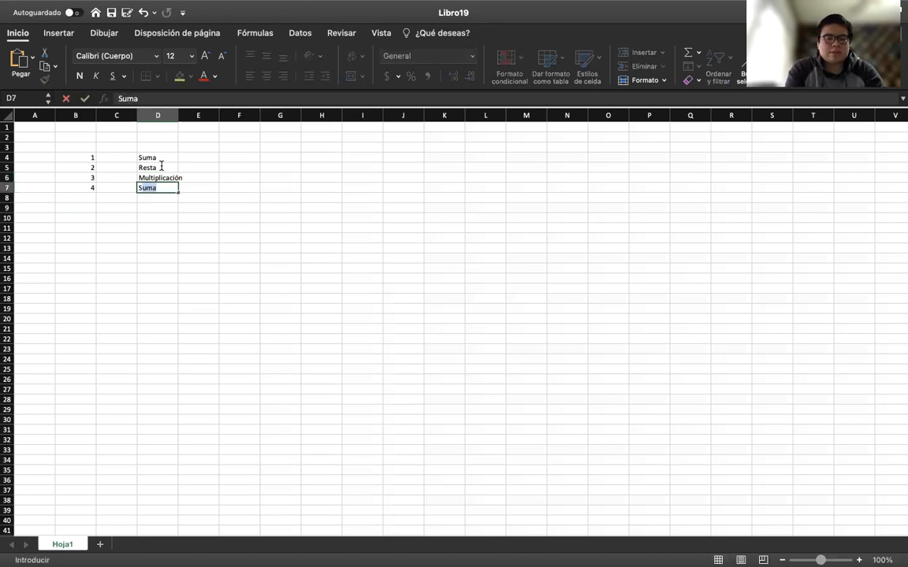
{"action": "type", "text": "ivisión"}
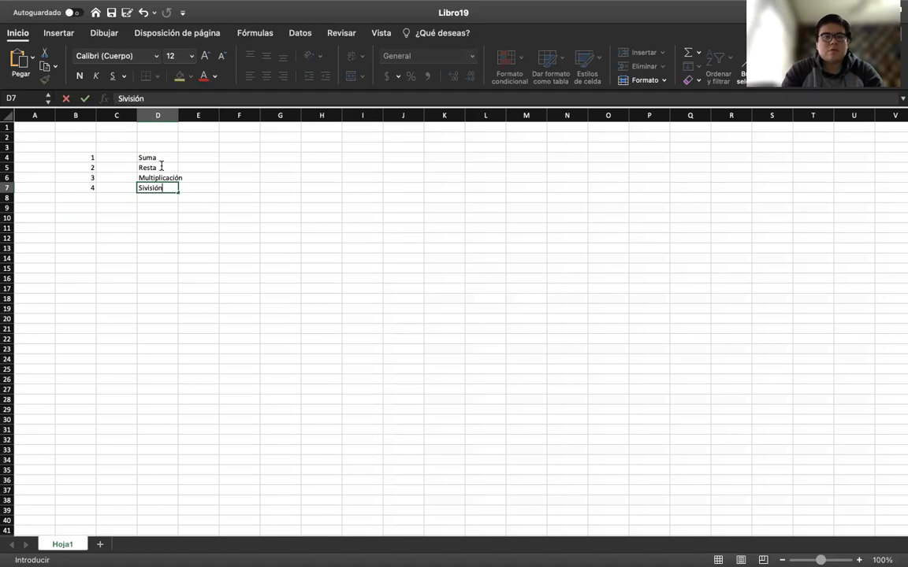
{"action": "left_click", "coordinate": [173, 256]}
- Clear the number list in B4 to B7 and enter 10 in cell B4 and 5 in cell B5
{"action": "left_click_drag", "start_coordinate": [79, 157], "coordinate": [88, 192]}
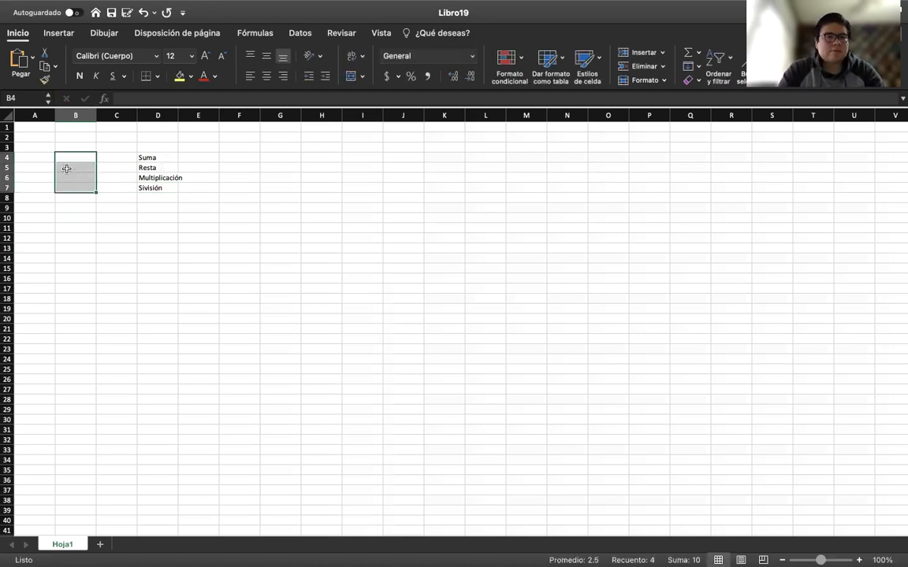
{"action": "left_click", "coordinate": [71, 157]}
{"action": "type", "text": "10"}
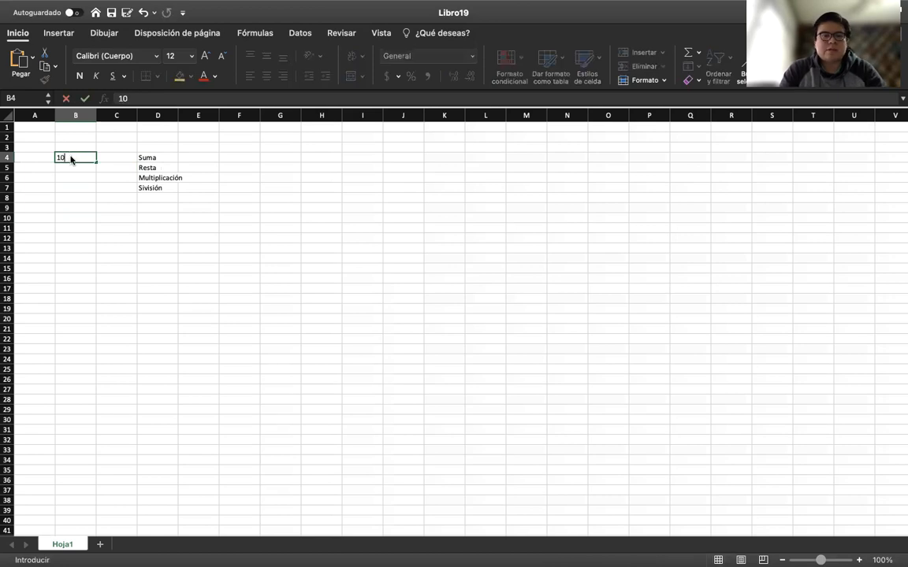
{"action": "key", "text": "Return"}
{"action": "type", "text": "5"}
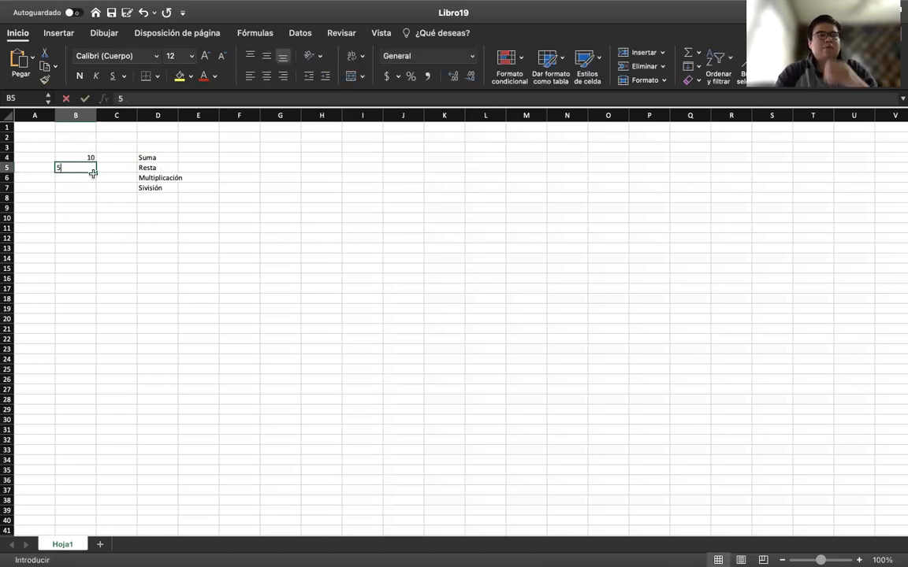
{"action": "left_click", "coordinate": [272, 283]}
- Examine the two numbers in cells B4 and B5 and the empty result cells beside the operation labels
{"action": "left_click", "coordinate": [191, 157]}
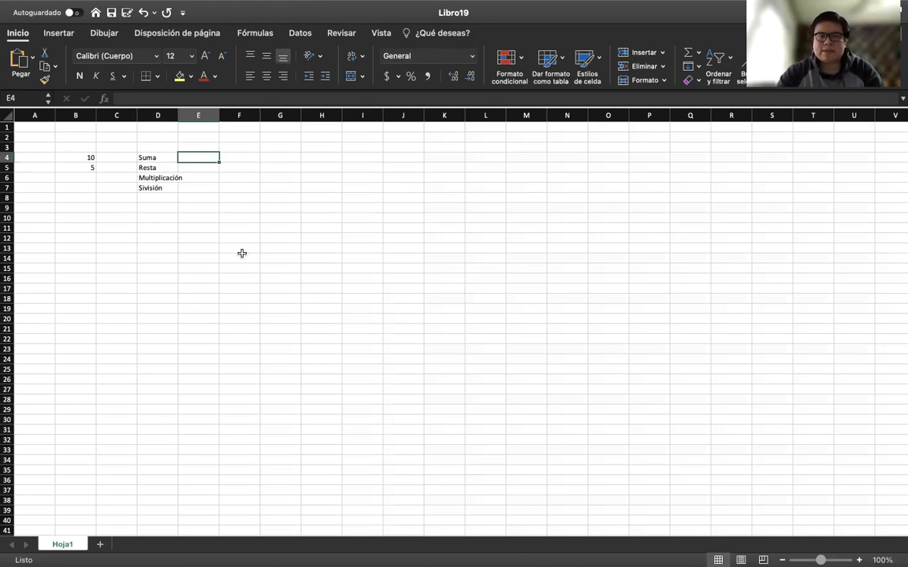
{"action": "left_click", "coordinate": [82, 158]}
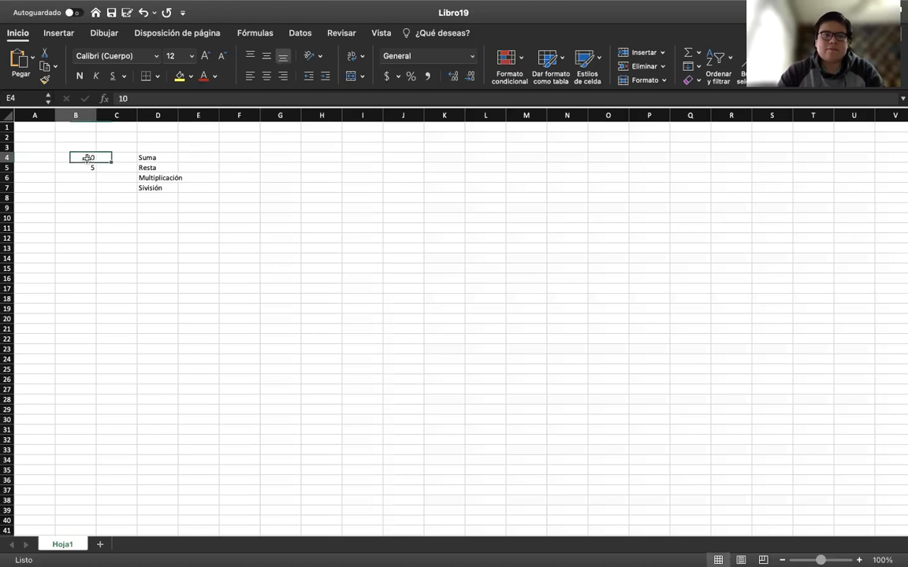
{"action": "left_click", "coordinate": [74, 169]}
{"action": "left_click", "coordinate": [67, 157]}
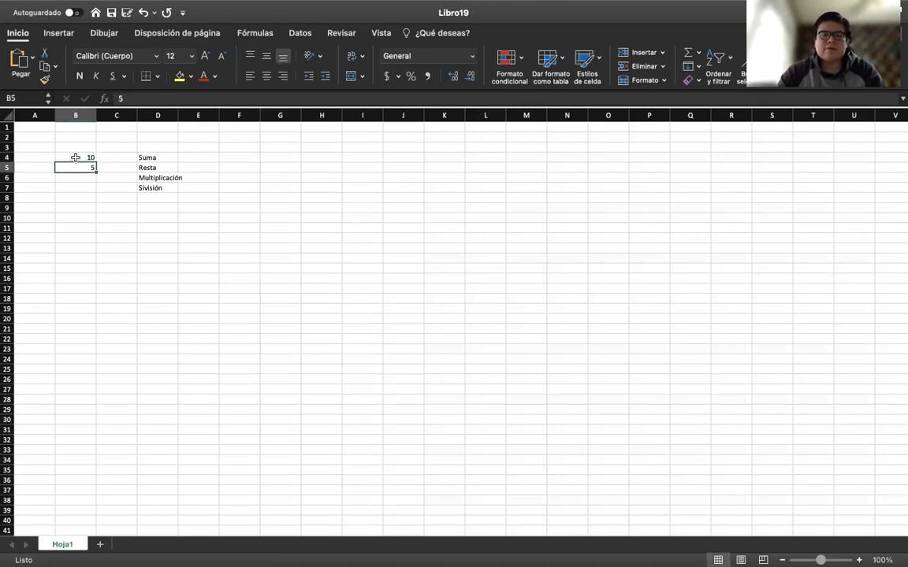
{"action": "left_click", "coordinate": [78, 177]}
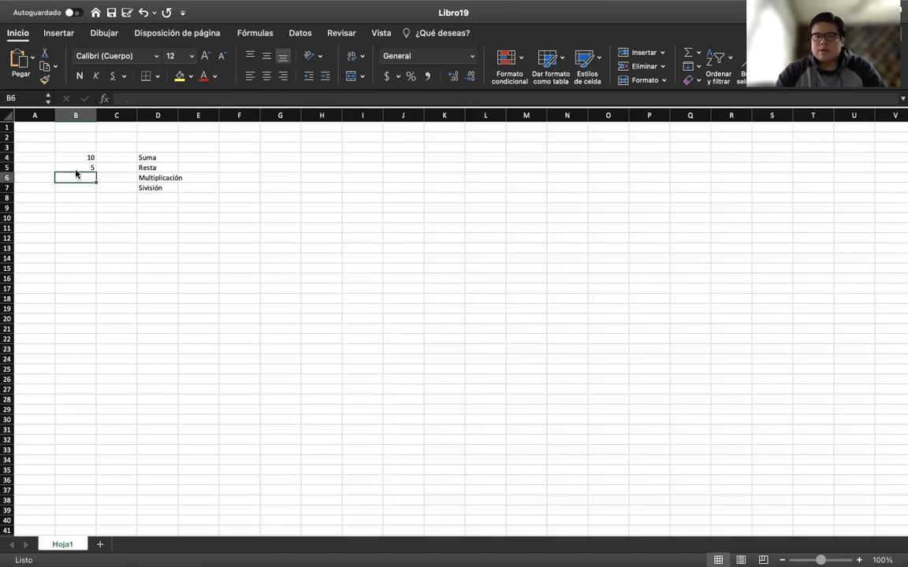
{"action": "left_click", "coordinate": [71, 155]}
{"action": "left_click", "coordinate": [76, 167]}
{"action": "left_click", "coordinate": [76, 157]}
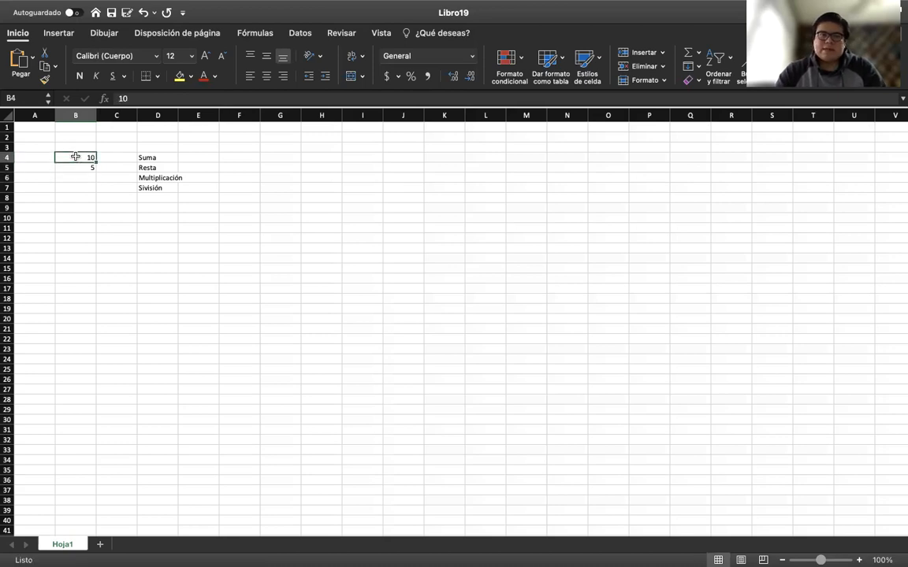
{"action": "left_click", "coordinate": [153, 198]}
{"action": "left_click", "coordinate": [209, 173]}
- Enter the addition formula =B4+B5 in cell E4, beside "Suma"
{"action": "left_click", "coordinate": [200, 159]}
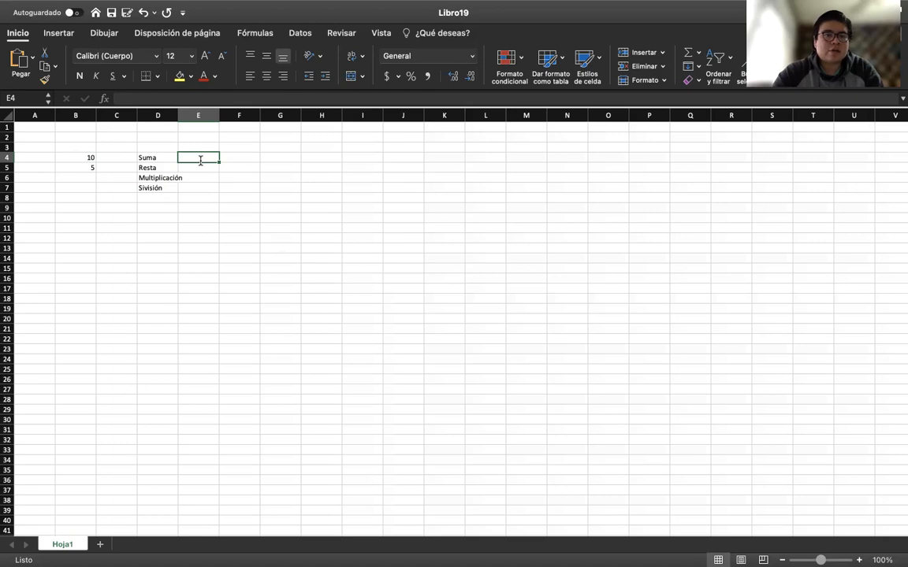
{"action": "type", "text": "="}
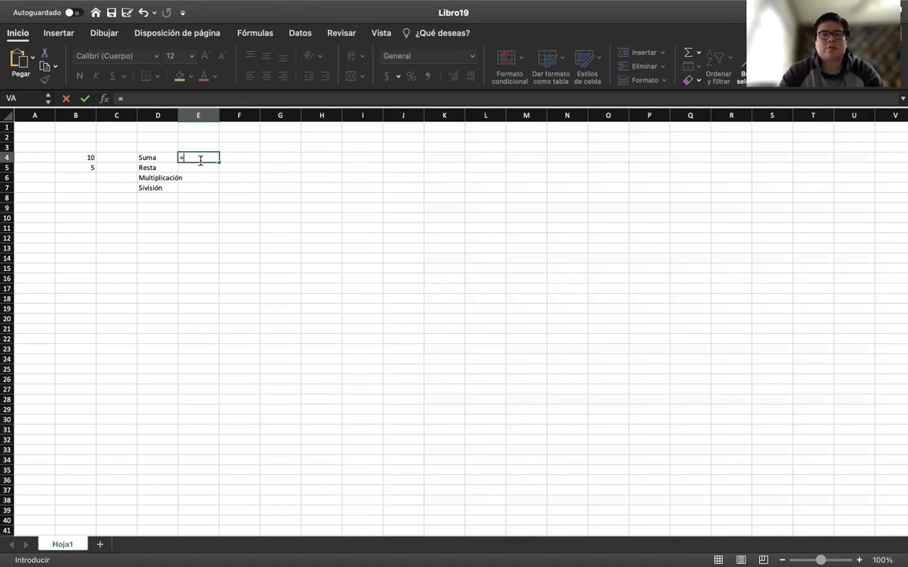
{"action": "mouse_move", "coordinate": [299, 6]}
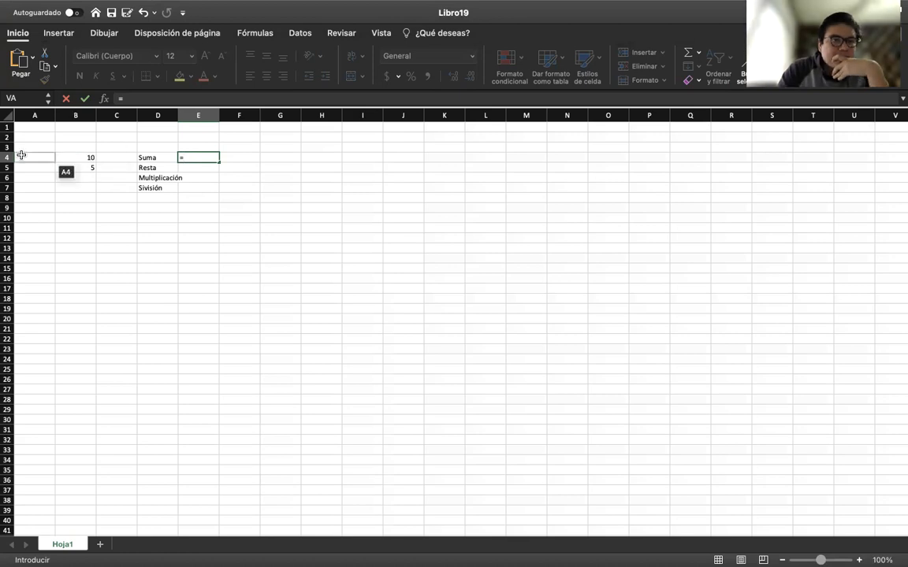
{"action": "left_click", "coordinate": [79, 159]}
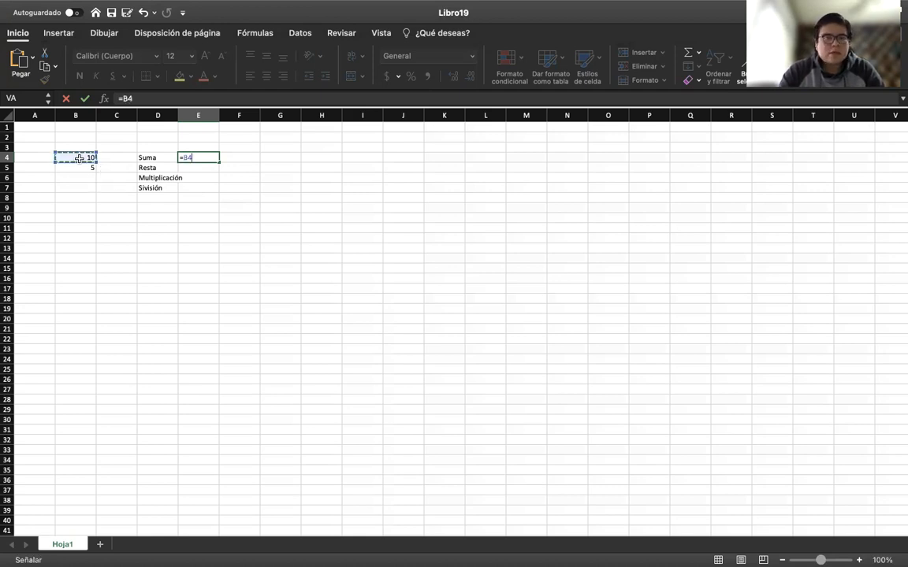
{"action": "type", "text": "+"}
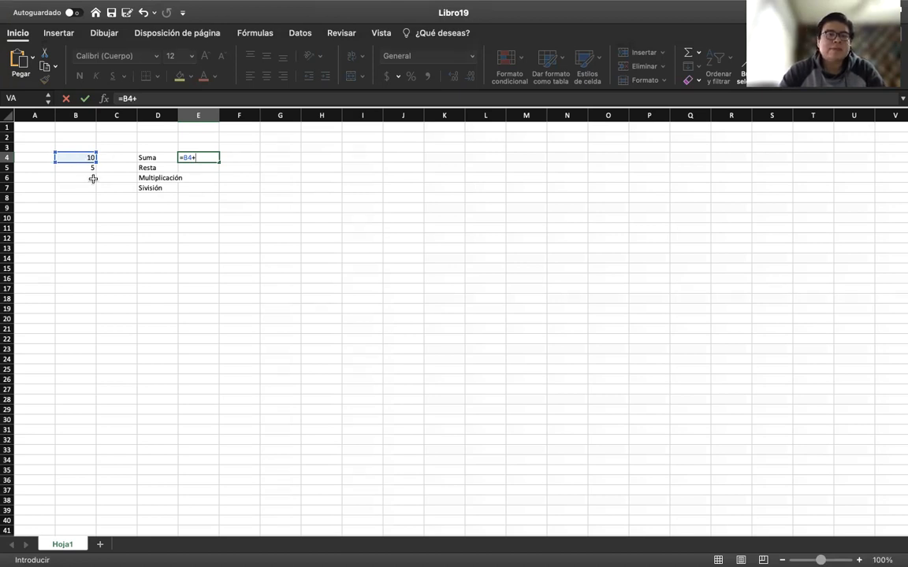
{"action": "left_click", "coordinate": [78, 169]}
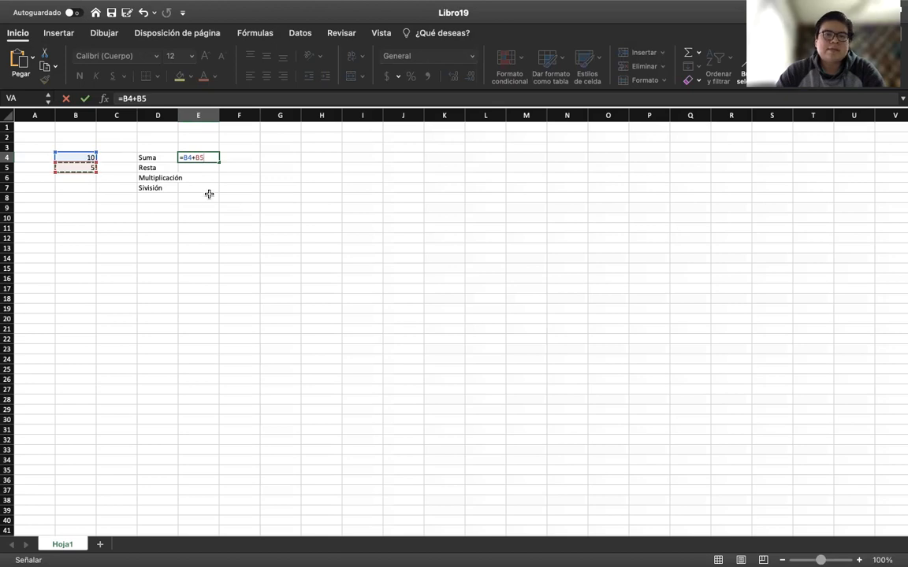
{"action": "key", "text": "Return"}
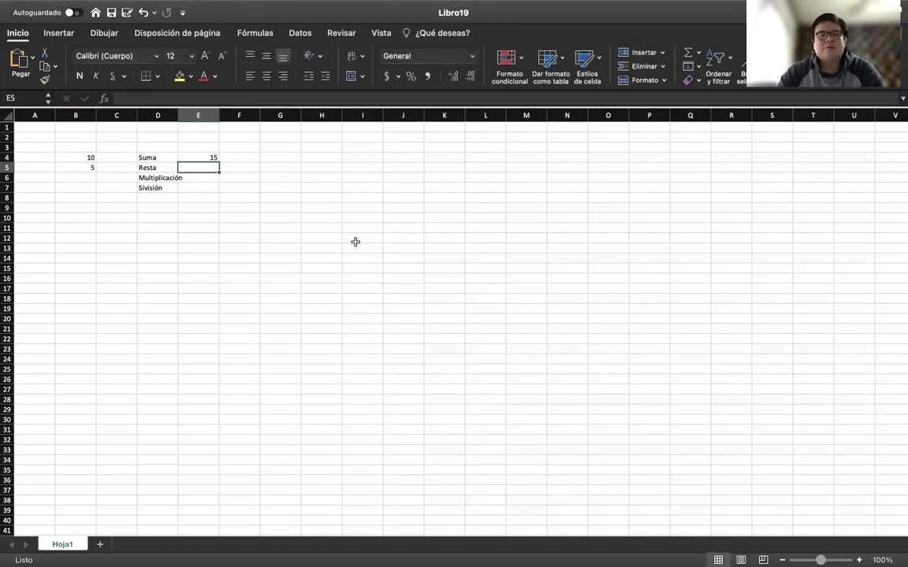
{"action": "left_click", "coordinate": [84, 155]}
{"action": "mouse_move", "coordinate": [84, 155]}
{"action": "left_mouse_down"}
{"action": "mouse_move", "coordinate": [85, 163]}
{"action": "mouse_move", "coordinate": [81, 156]}
{"action": "left_mouse_up"}
{"action": "left_click", "coordinate": [91, 234]}
{"action": "left_click", "coordinate": [79, 165]}
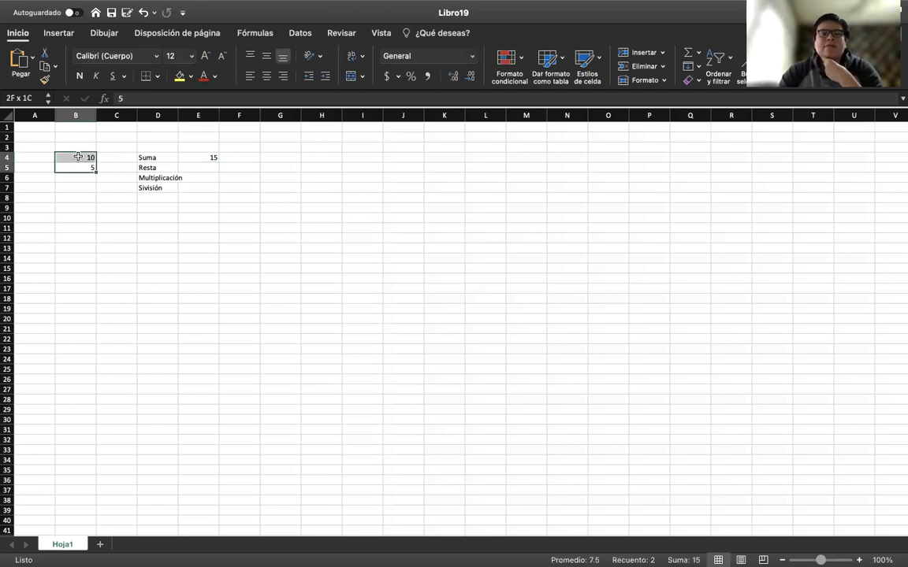
{"action": "left_click", "coordinate": [163, 309]}
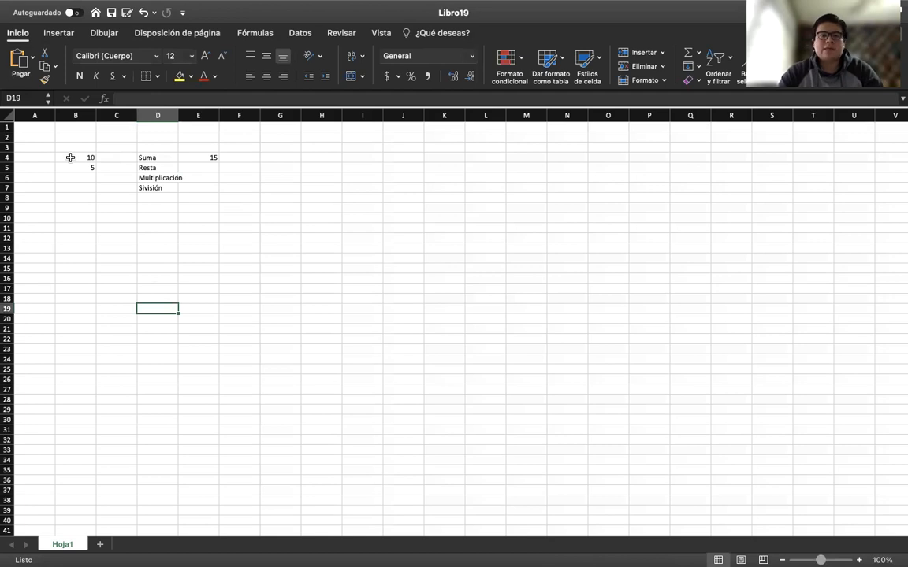
{"action": "left_click", "coordinate": [199, 166]}
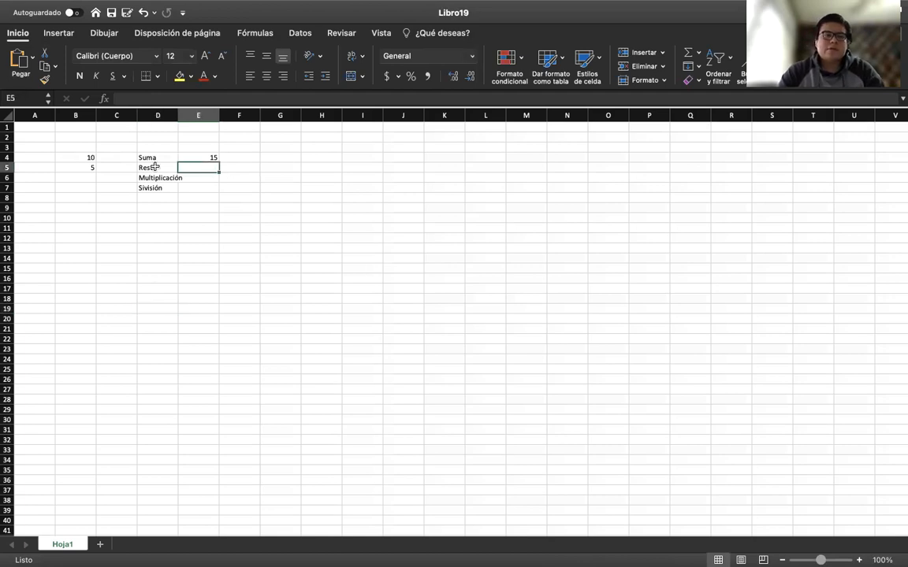
- Append the operator symbols +, - and * to the labels "Suma", "Resta" and "Multiplicación" in cells D4 to D6
{"action": "left_click", "coordinate": [141, 157]}
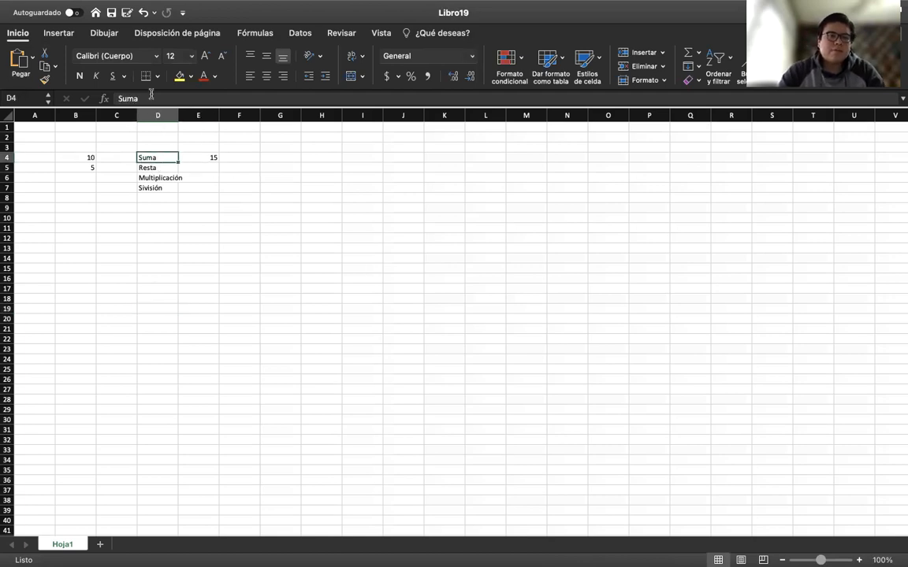
{"action": "left_click", "coordinate": [150, 96]}
{"action": "type", "text": "+"}
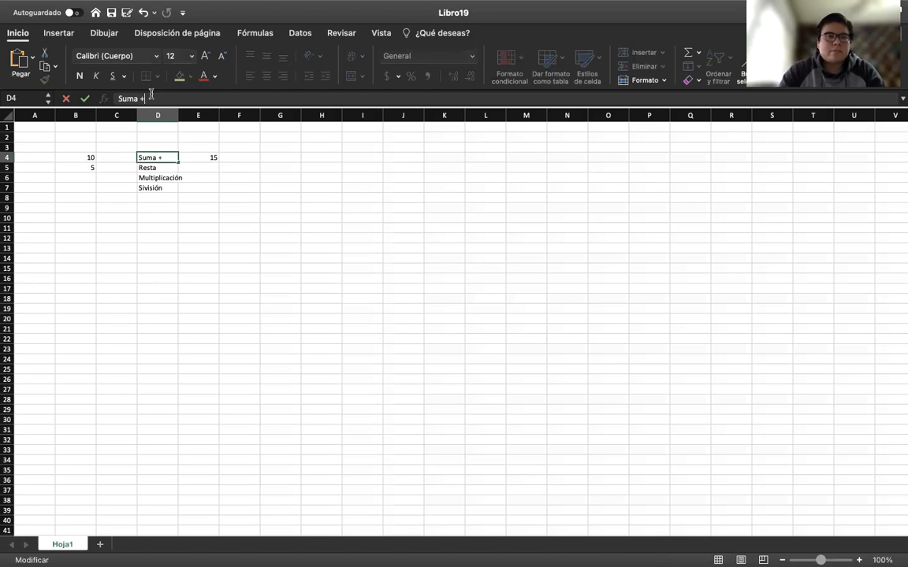
{"action": "left_click", "coordinate": [161, 167]}
{"action": "left_click", "coordinate": [156, 98]}
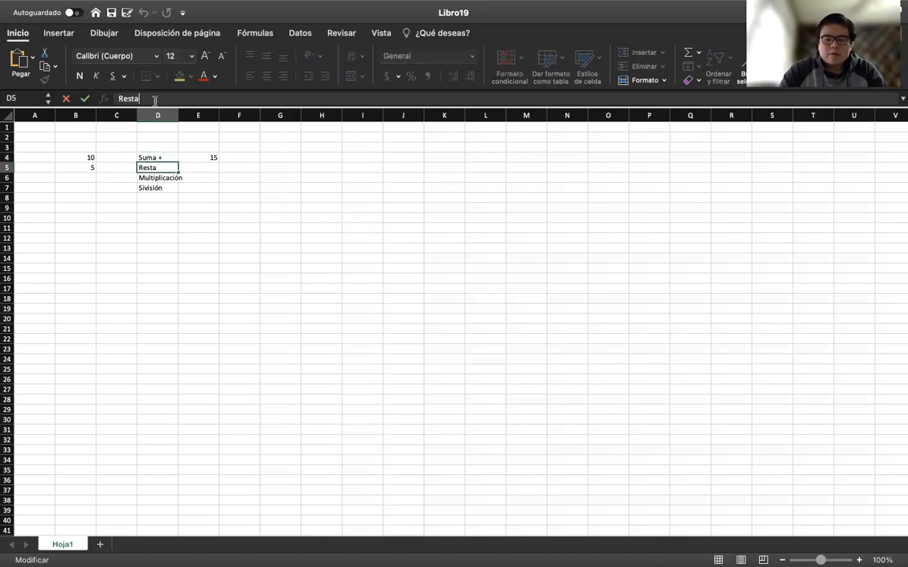
{"action": "type", "text": "-"}
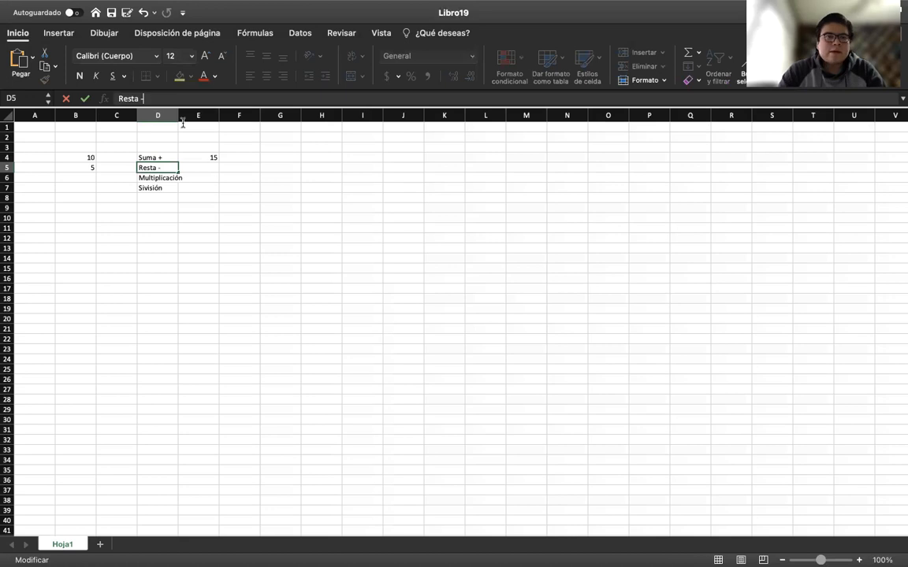
{"action": "left_click", "coordinate": [161, 178]}
{"action": "left_click", "coordinate": [182, 98]}
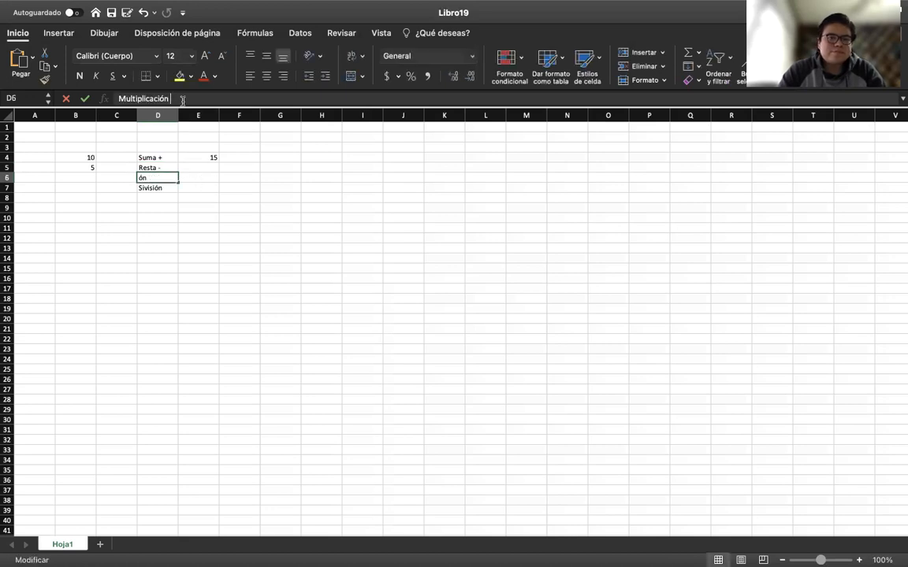
{"action": "type", "text": "*"}
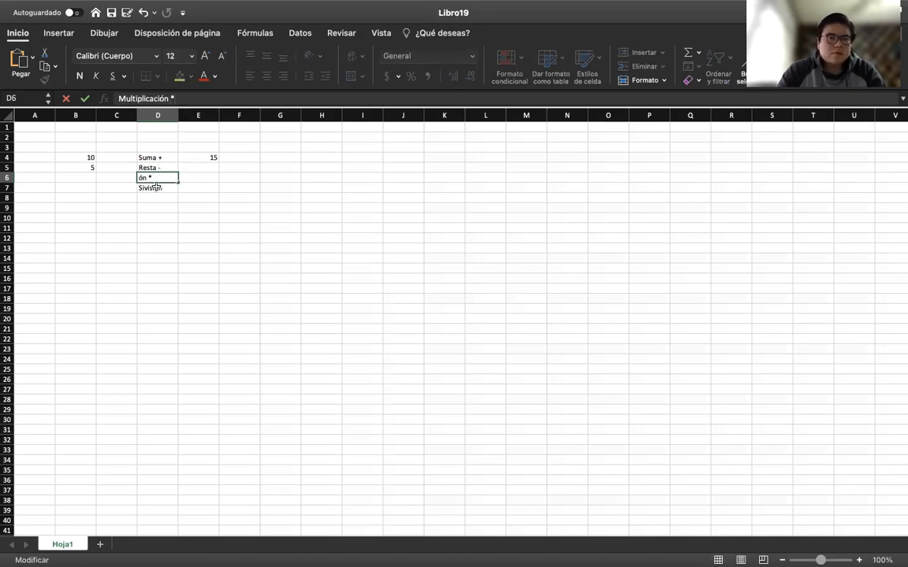
- Correct the label in cell D7 to "División /" and widen column D to fit the longest label
{"action": "left_click", "coordinate": [156, 187]}
{"action": "left_click", "coordinate": [120, 97]}
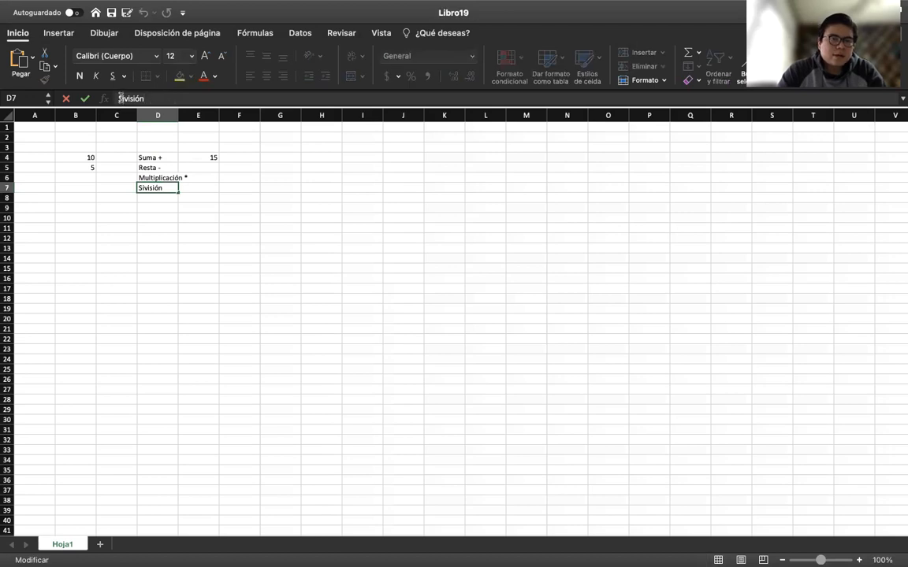
{"action": "key", "text": "BackSpace"}
{"action": "type", "text": "D"}
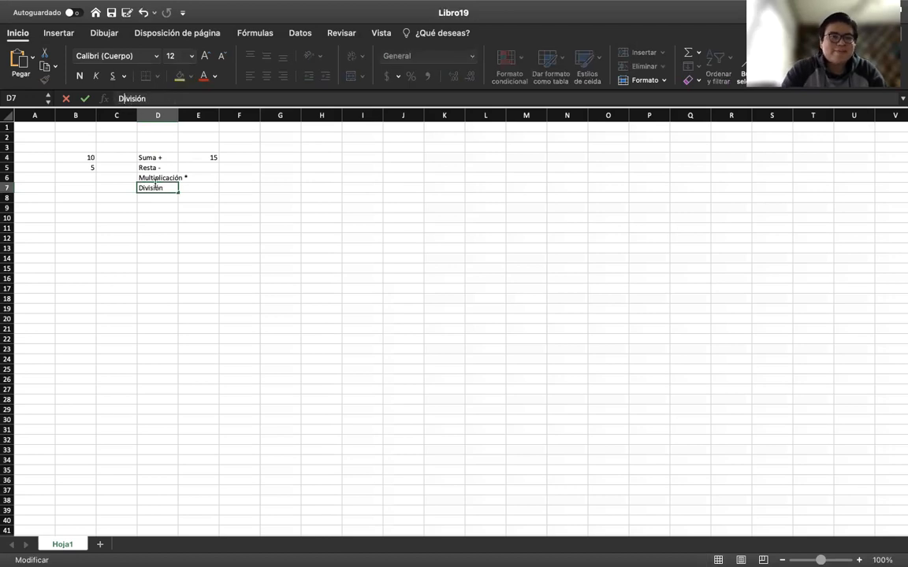
{"action": "type", "text": " /"}
{"action": "left_click", "coordinate": [276, 225]}
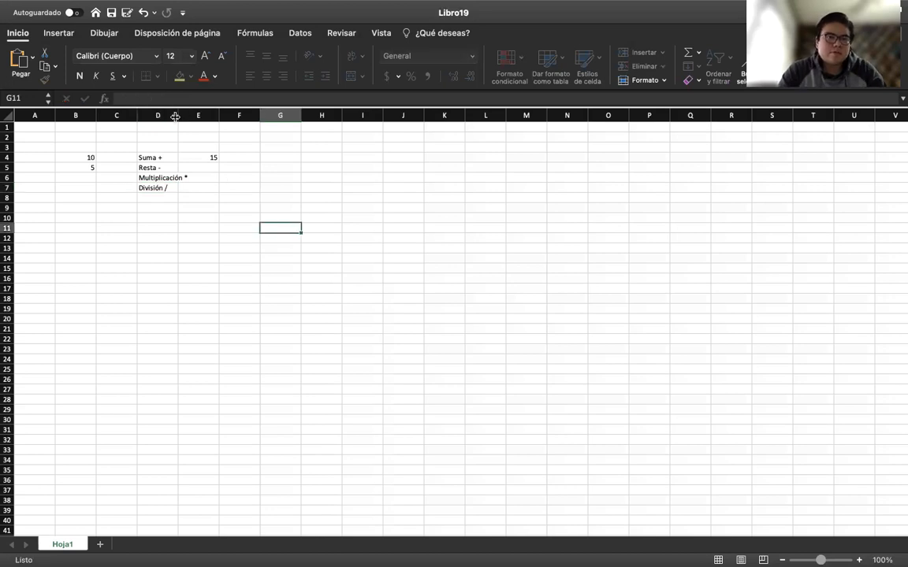
{"action": "left_click_drag", "start_coordinate": [175, 116], "coordinate": [192, 118]}
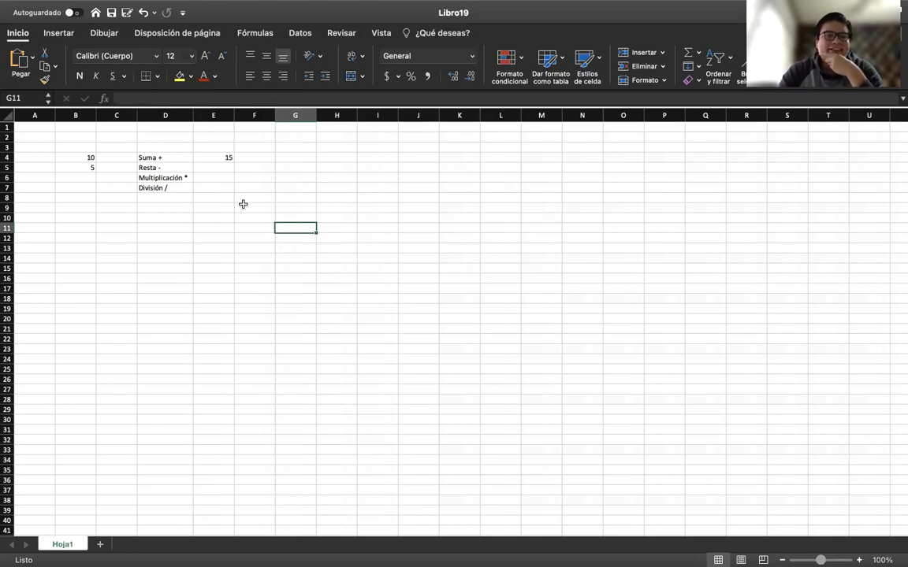
- Enter the subtraction formula =B4-B5 in cell E5, beside "Resta -"
{"action": "left_click", "coordinate": [225, 169]}
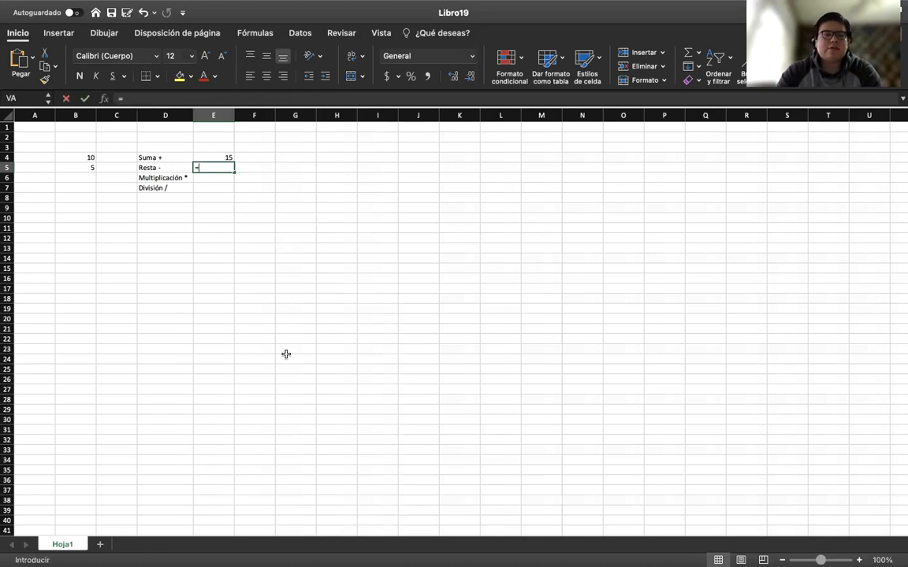
{"action": "type", "text": "="}
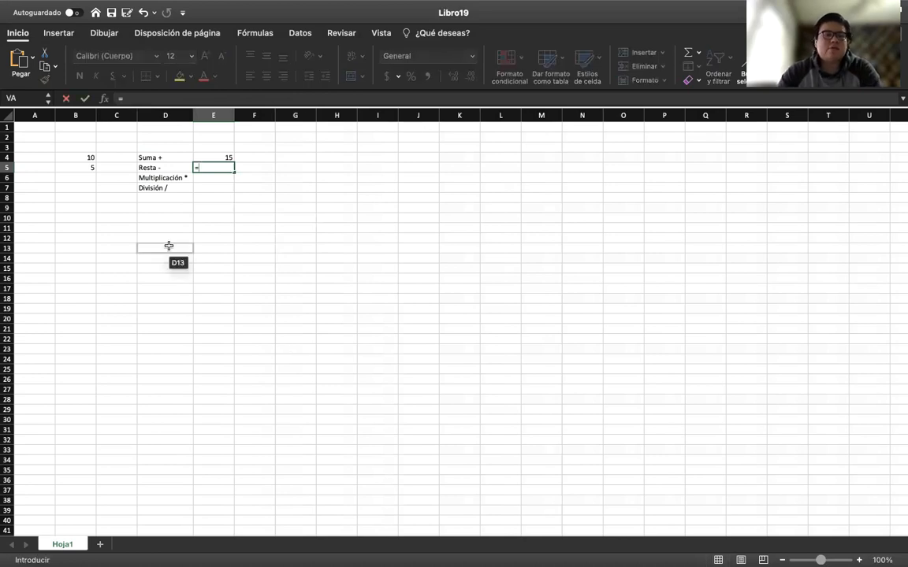
{"action": "left_click", "coordinate": [88, 155]}
{"action": "type", "text": "-"}
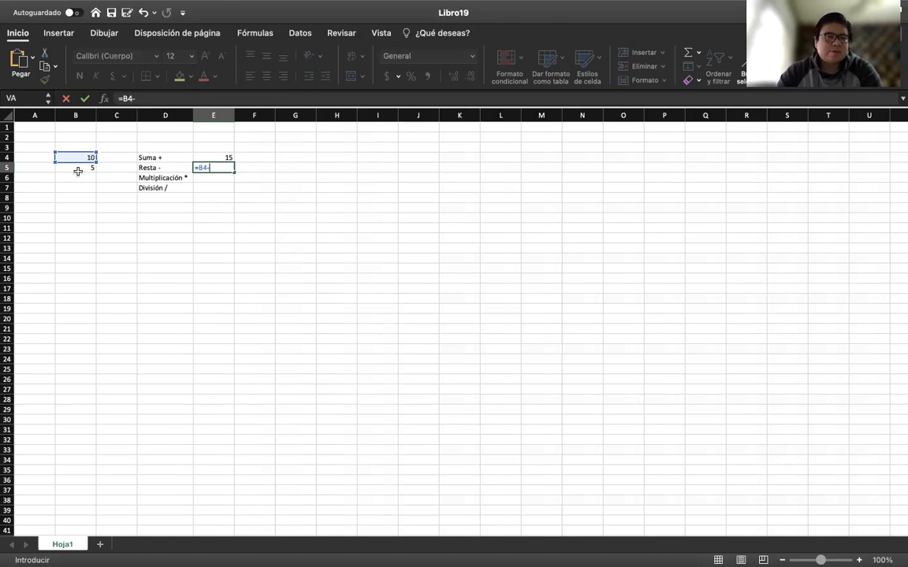
{"action": "left_click", "coordinate": [75, 168]}
{"action": "key", "text": "Return"}
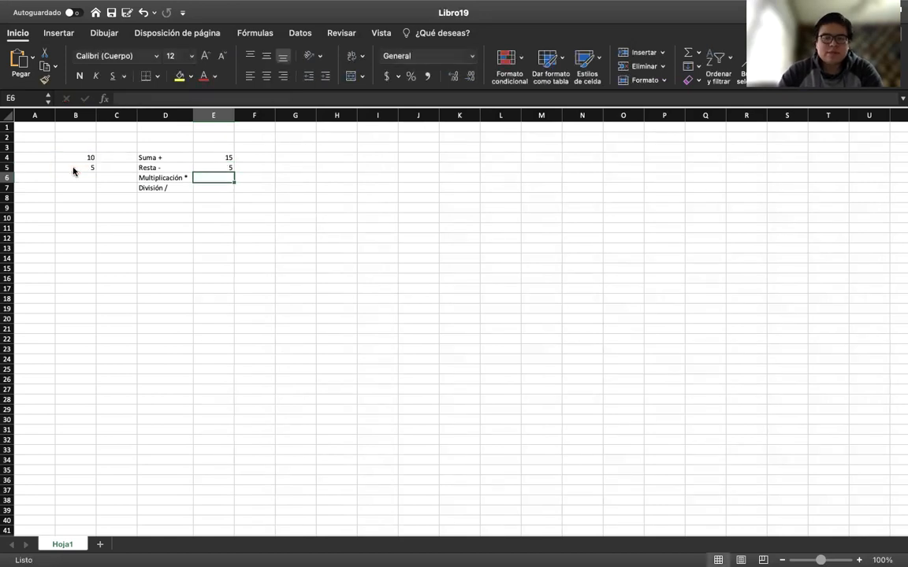
- Enter the multiplication formula =B4*B5 in cell E6, beside "Multiplicación *"
{"action": "type", "text": "="}
{"action": "left_click", "coordinate": [82, 156]}
{"action": "type", "text": "*"}
{"action": "left_click", "coordinate": [73, 168]}
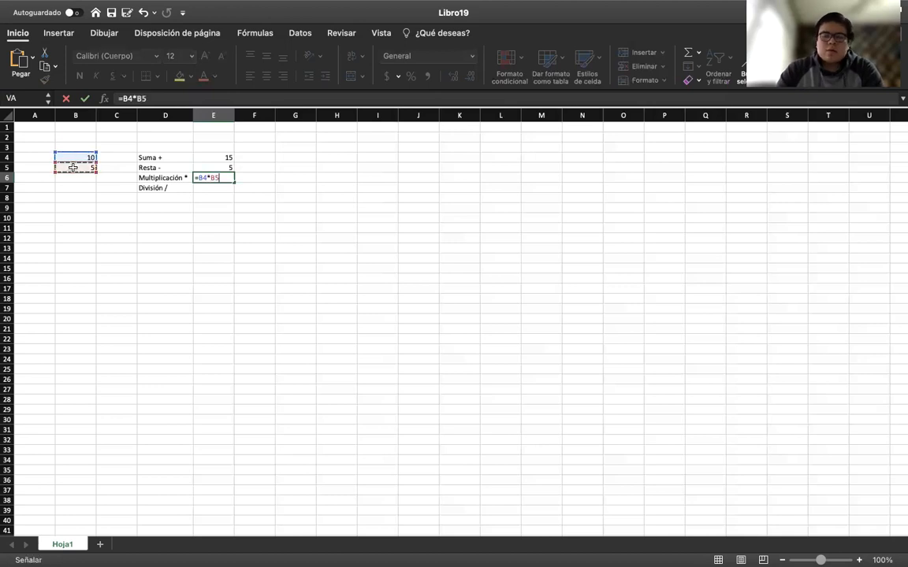
{"action": "key", "text": "Return"}
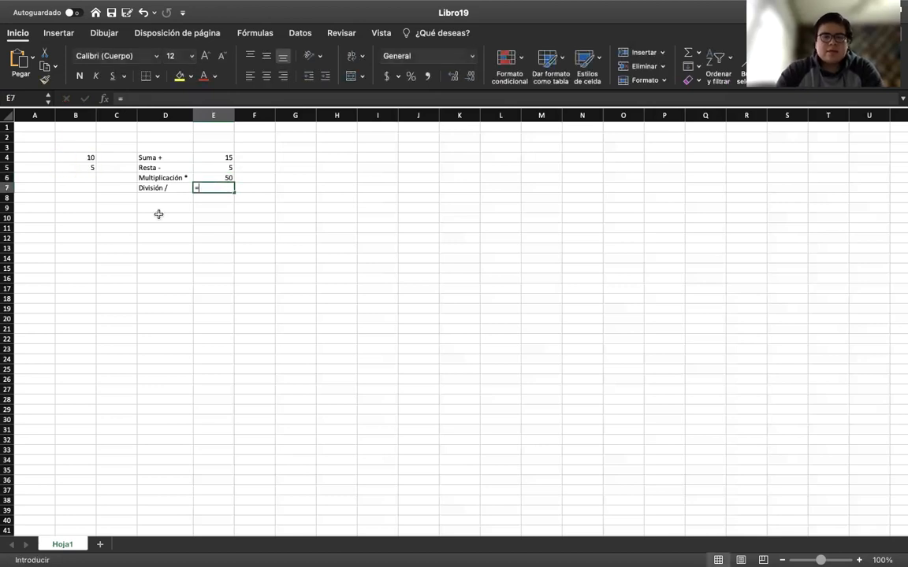
- Enter the division formula =B4/B5 in cell E7, beside "División /"
{"action": "type", "text": "="}
{"action": "left_click", "coordinate": [88, 155]}
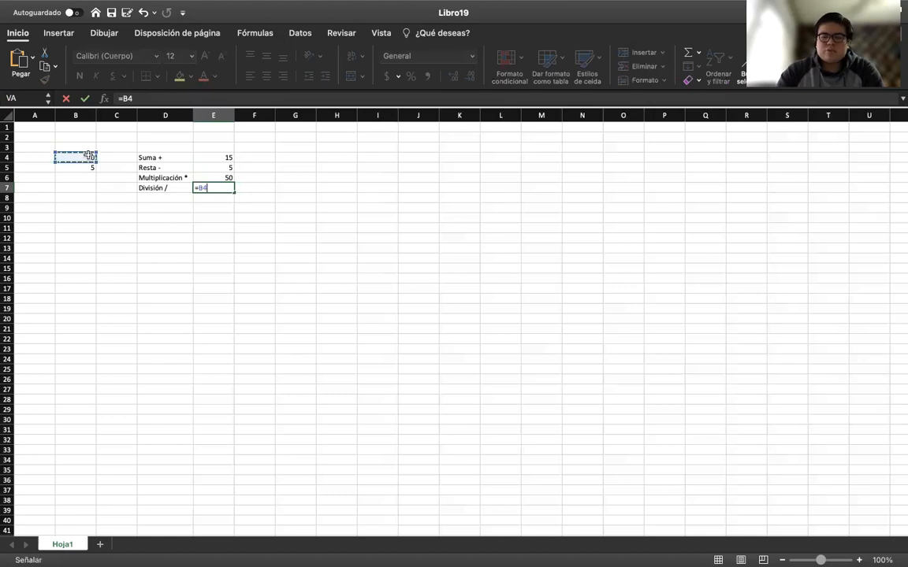
{"action": "type", "text": "/"}
{"action": "left_click", "coordinate": [75, 168]}
{"action": "key", "text": "Return"}
{"action": "left_click", "coordinate": [280, 359]}
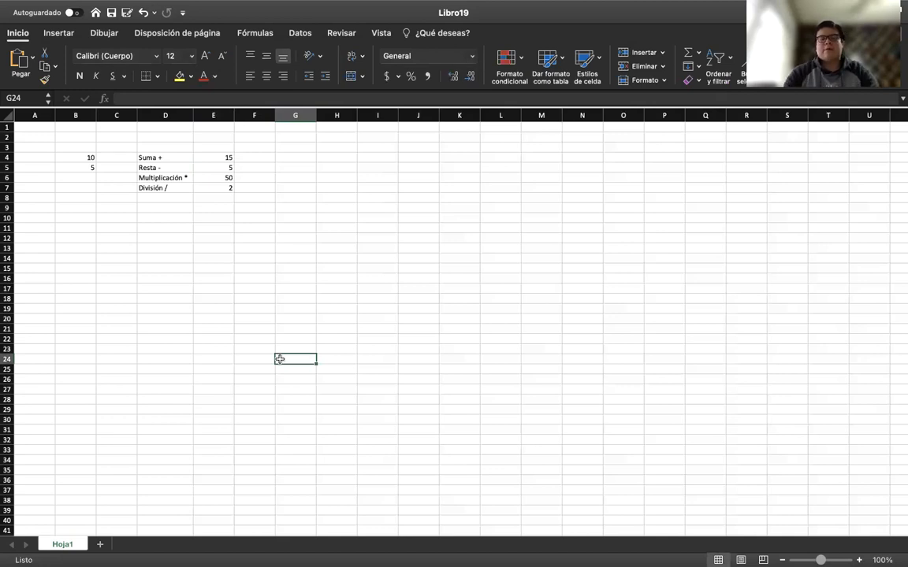
{"action": "left_click", "coordinate": [117, 268]}
{"action": "left_click", "coordinate": [79, 248]}
{"action": "left_click", "coordinate": [71, 187]}
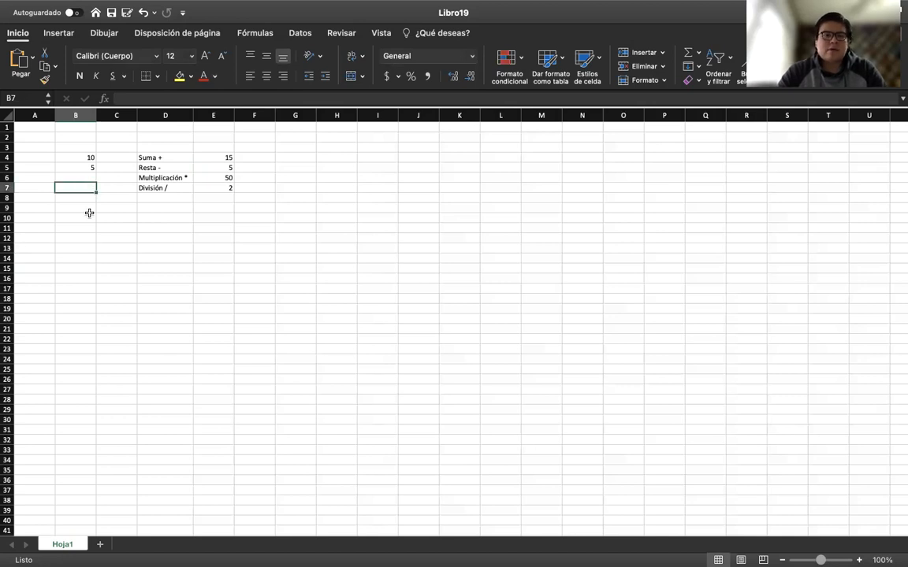
- Write the exercise text "Multipliques 5 y 10 y al resultado le sumes 2" in cell D9
{"action": "left_click", "coordinate": [142, 209]}
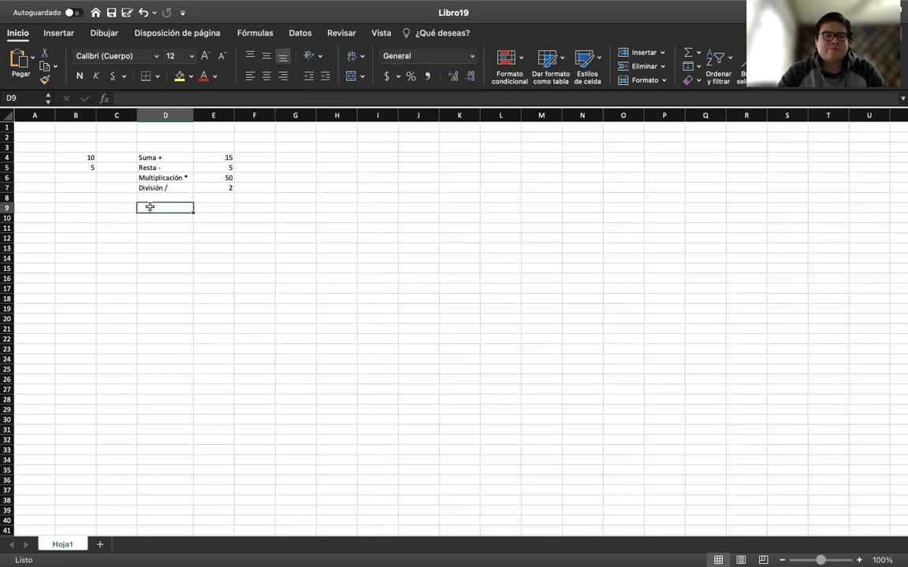
{"action": "type", "text": "Multipliques"}
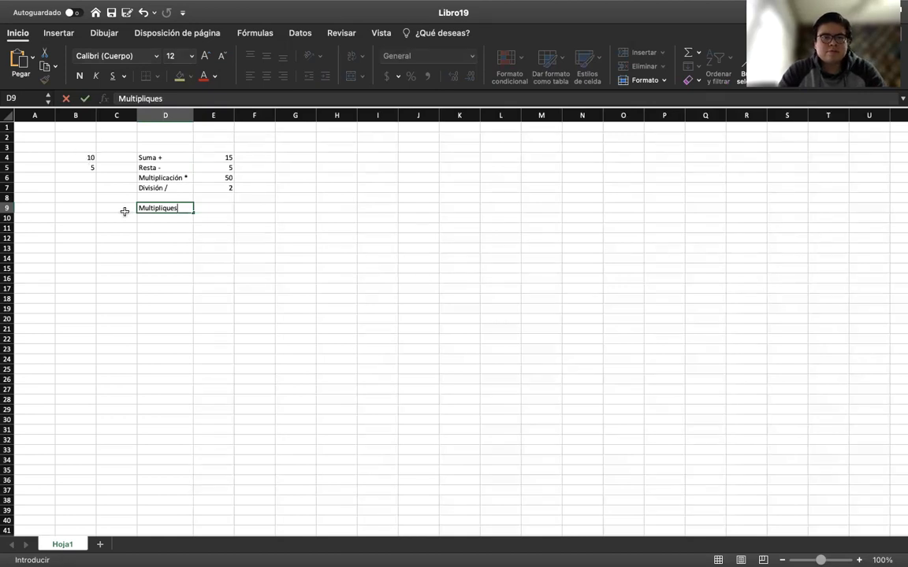
{"action": "type", "text": "5 y 10"}
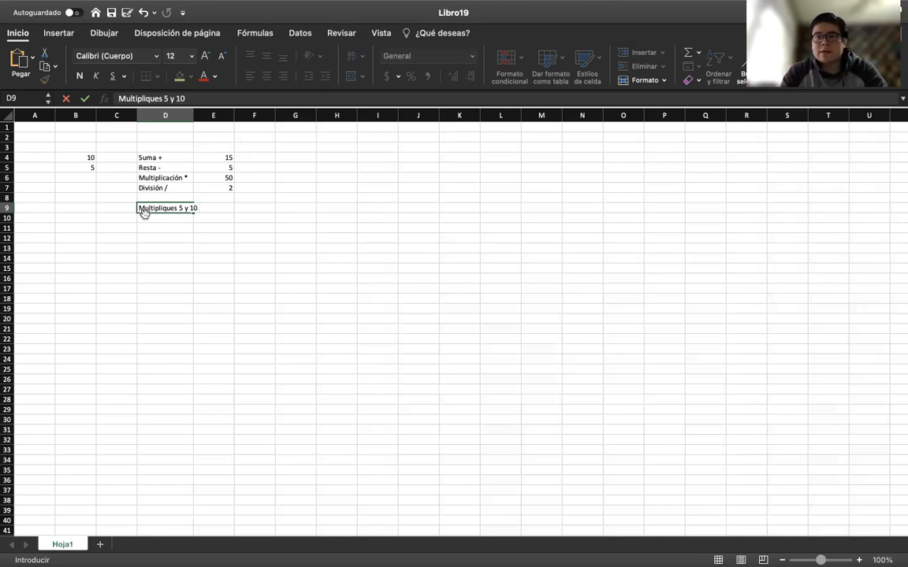
{"action": "type", "text": " y el"}
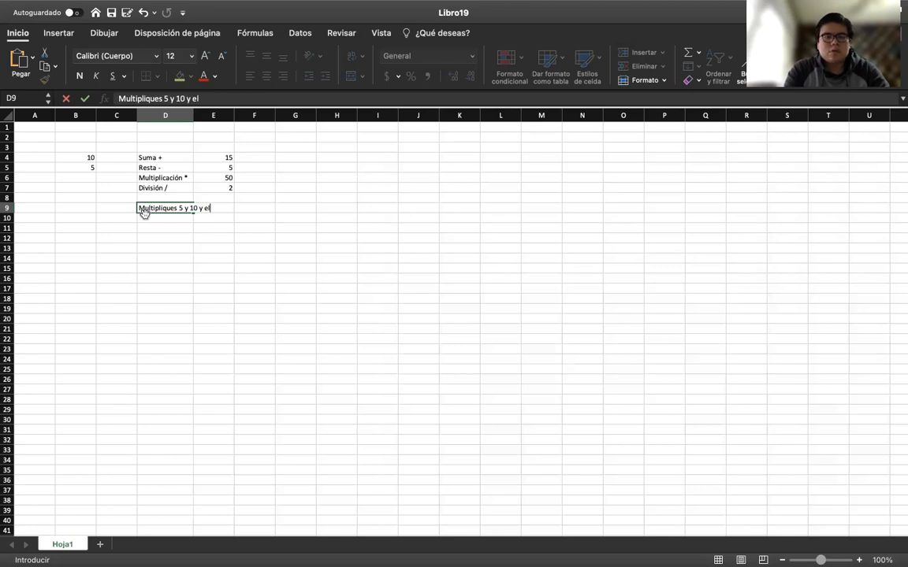
{"action": "key", "text": "BackSpace"}
{"action": "type", "text": "al "}
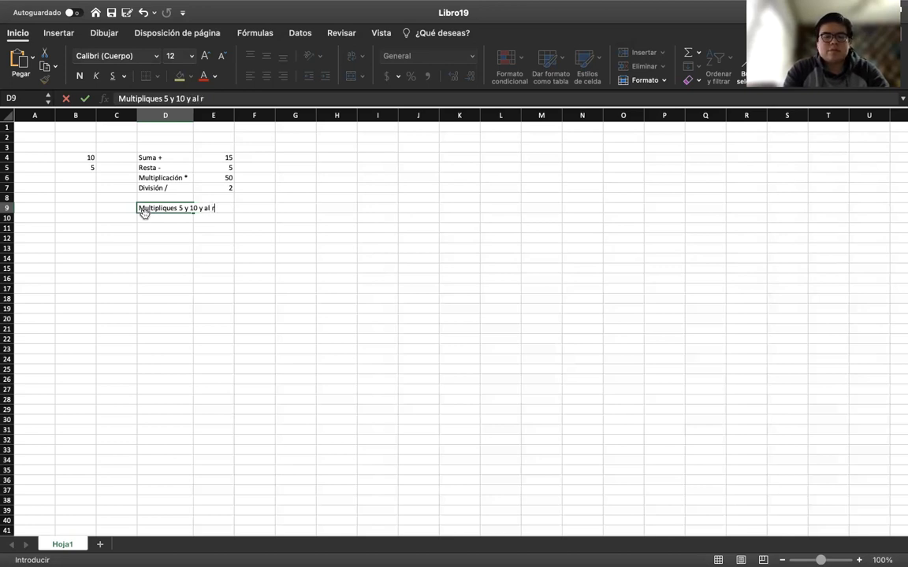
{"action": "type", "text": "resultado l"}
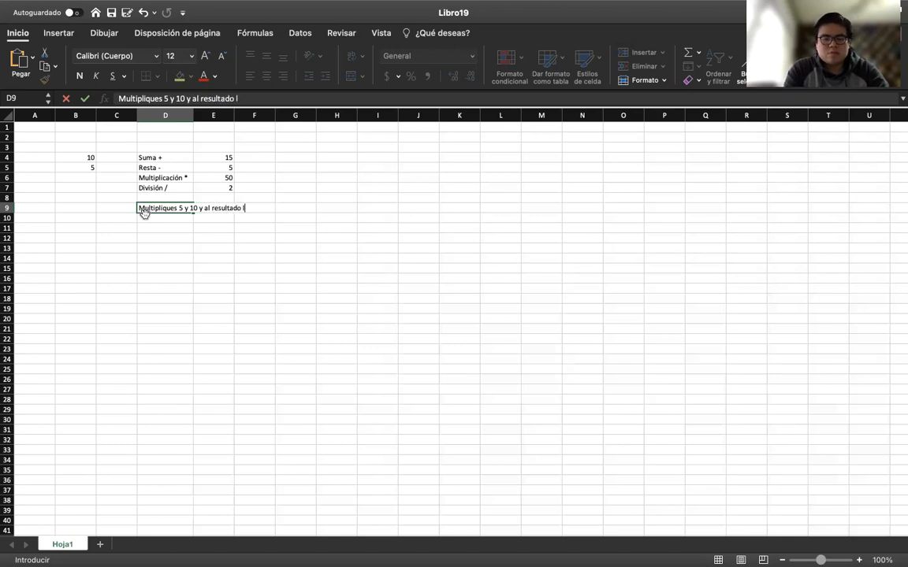
{"action": "type", "text": "e sumes 2"}
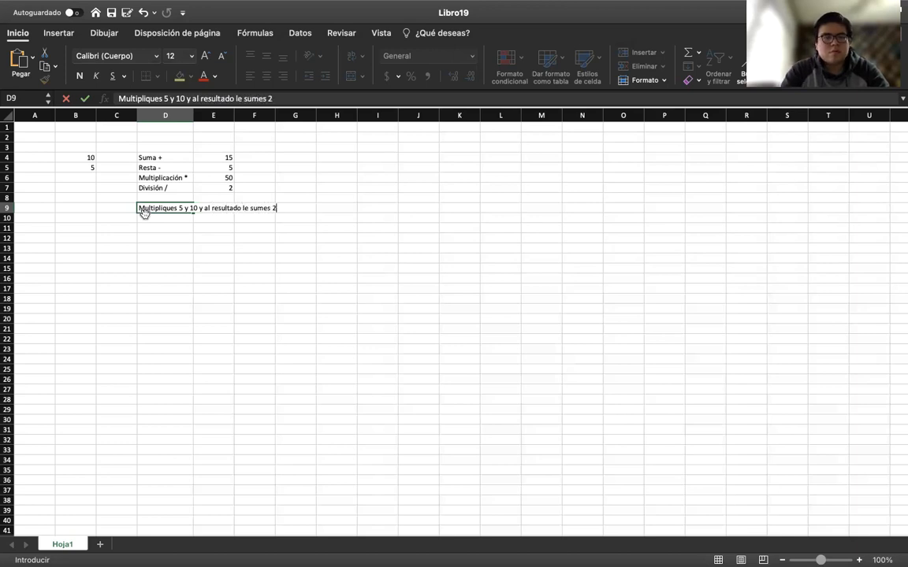
{"action": "left_click", "coordinate": [260, 309]}
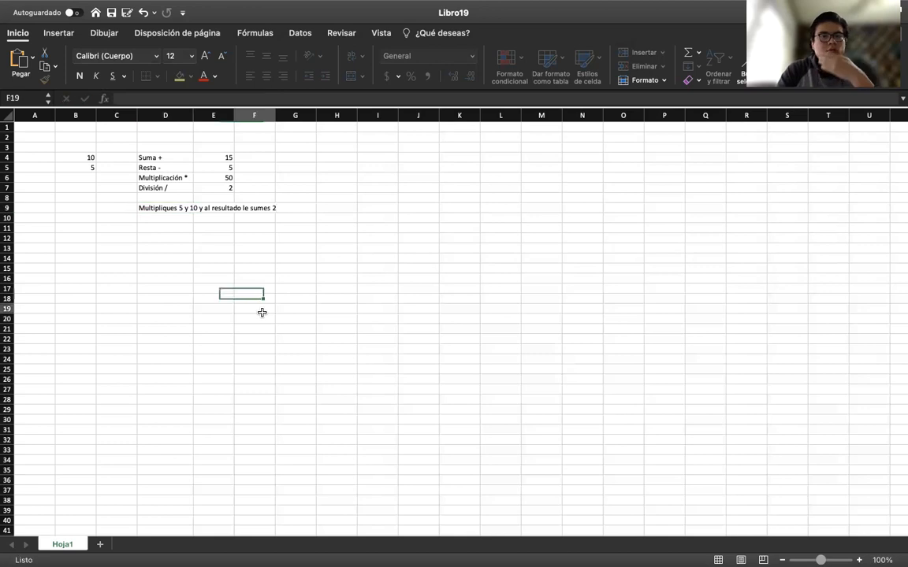
- Calculate the first part of the exercise in cell D11 with the formula =B4*B5
{"action": "left_click", "coordinate": [200, 227]}
{"action": "left_click", "coordinate": [169, 228]}
{"action": "type", "text": "="}
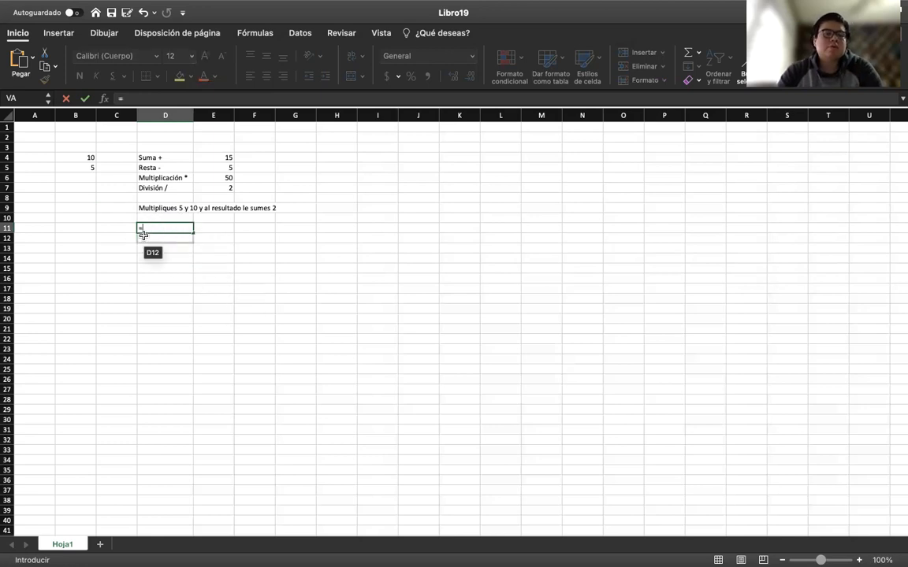
{"action": "left_click", "coordinate": [91, 157]}
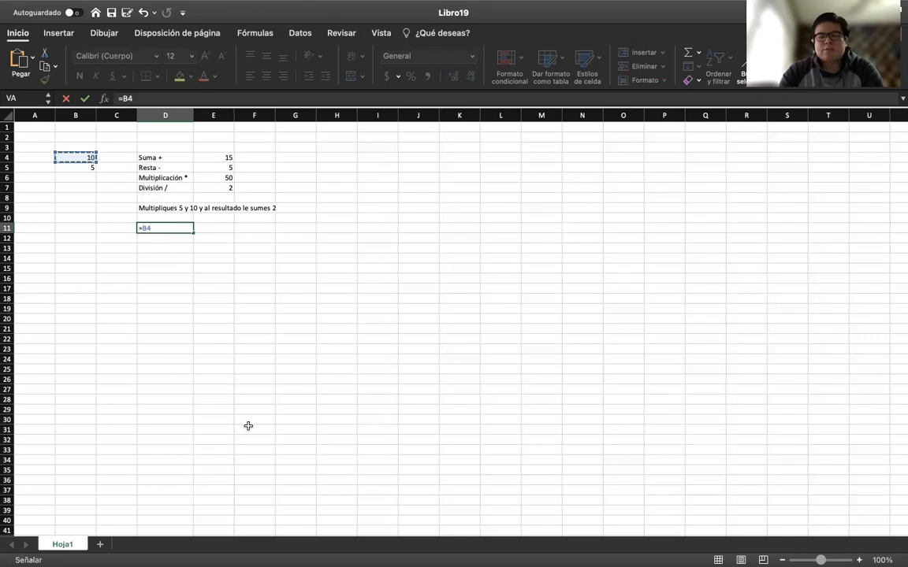
{"action": "type", "text": "*"}
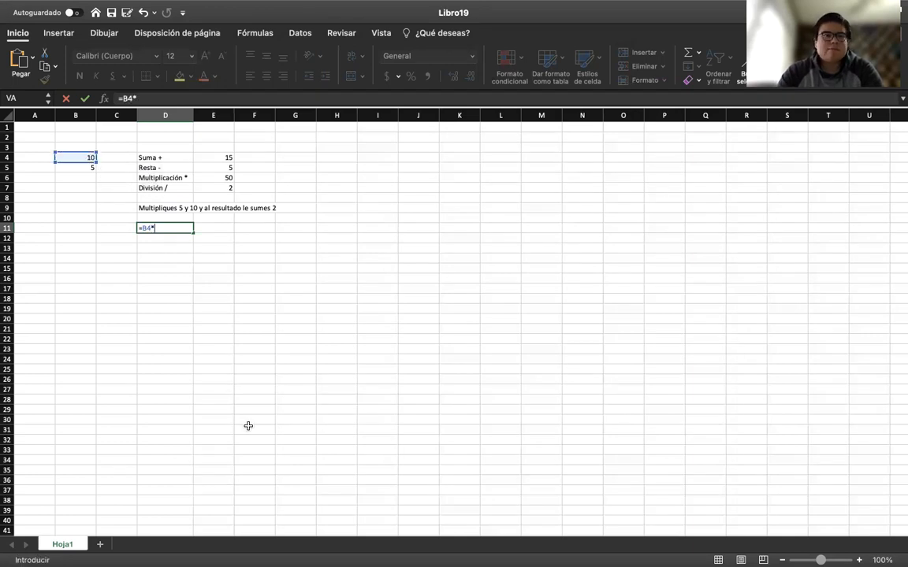
{"action": "left_click", "coordinate": [80, 175]}
{"action": "left_click", "coordinate": [77, 167]}
{"action": "key", "text": "Return"}
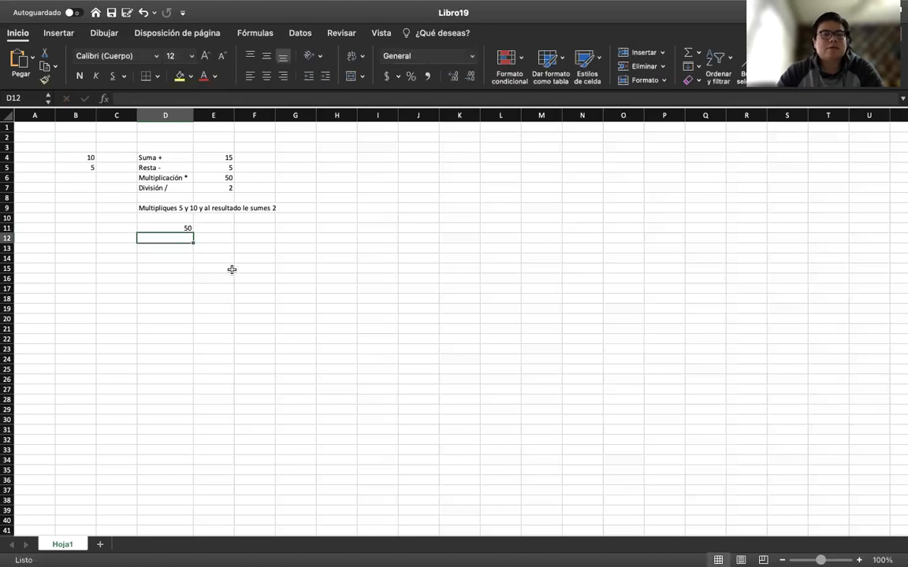
- Add 2 to the product in cell D12 with the formula =D11+2
{"action": "left_click", "coordinate": [223, 231]}
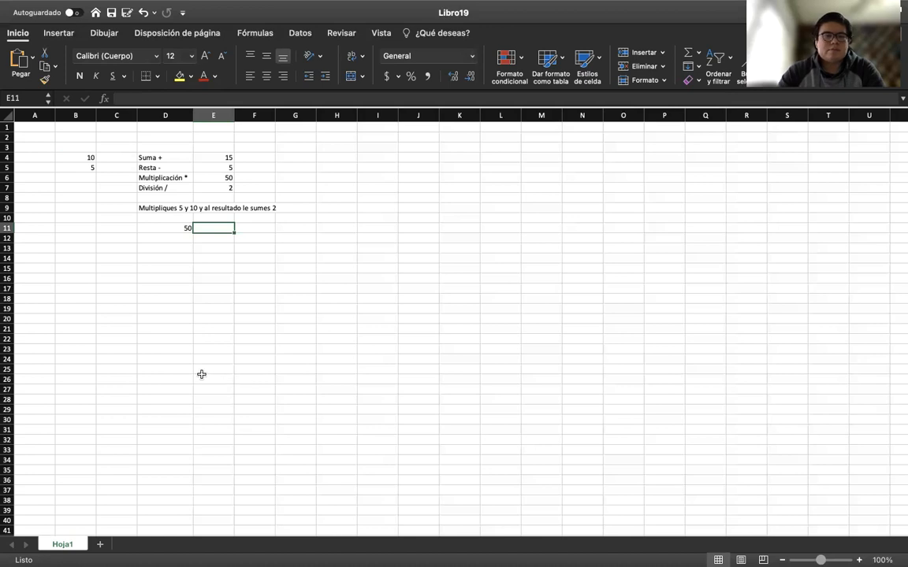
{"action": "left_click", "coordinate": [167, 239]}
{"action": "type", "text": "="}
{"action": "left_click", "coordinate": [181, 229]}
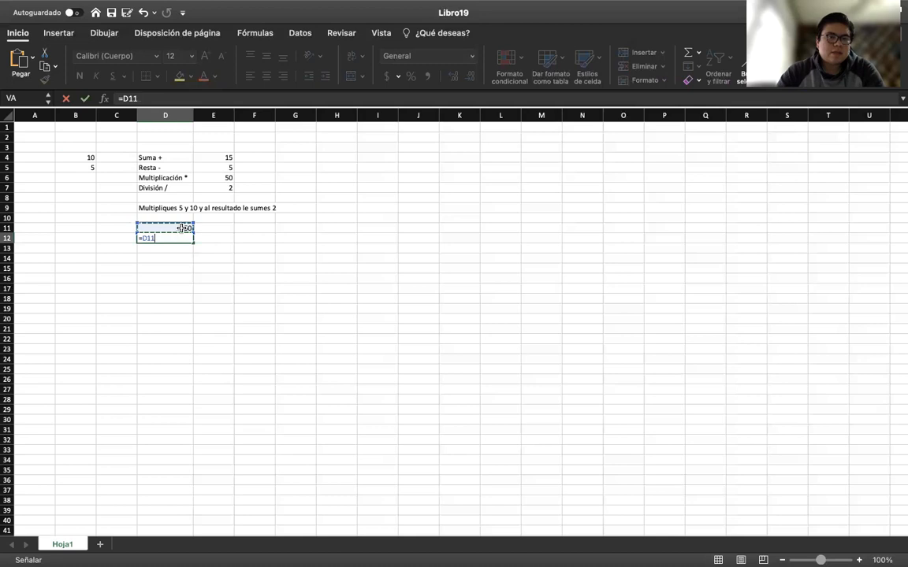
{"action": "type", "text": "+2"}
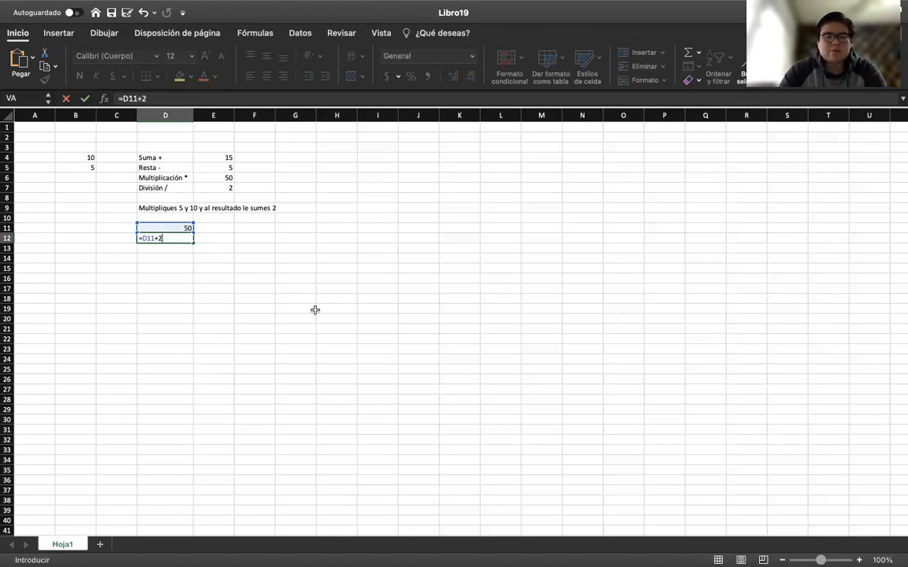
{"action": "key", "text": "Return"}
{"action": "left_click", "coordinate": [200, 308]}
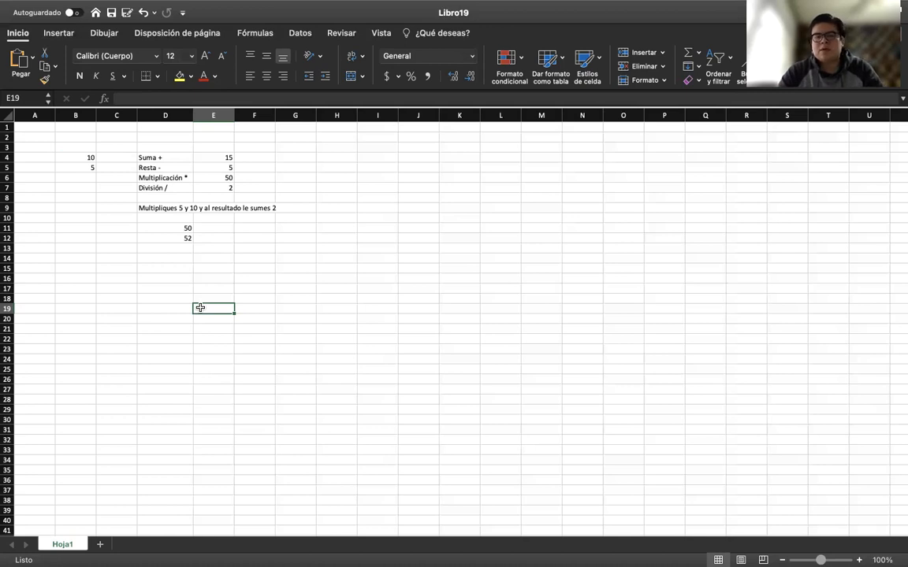
- Examine the two-step calculation in cells D11 and D12 that solves the combined exercise
{"action": "left_click_drag", "start_coordinate": [173, 230], "coordinate": [170, 241]}
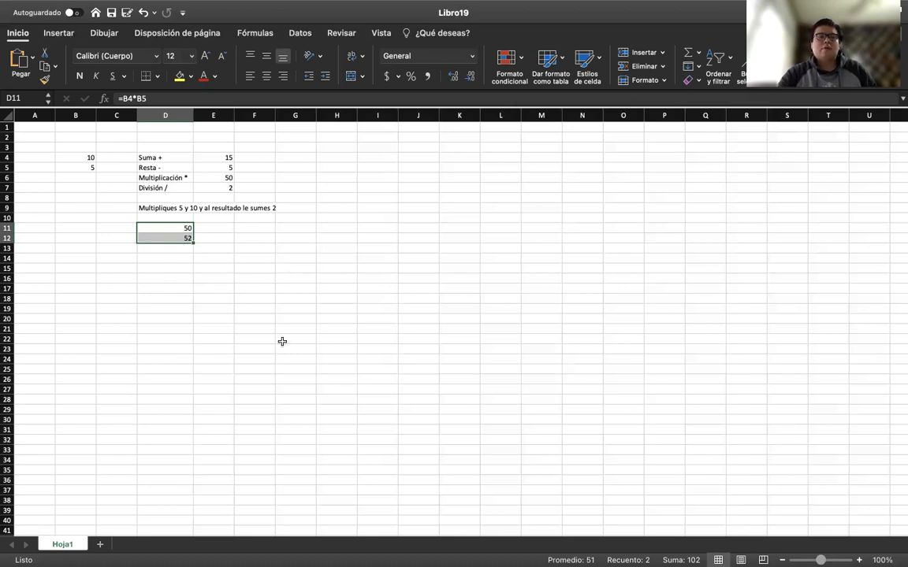
{"action": "left_click_drag", "start_coordinate": [411, 248], "coordinate": [571, 482]}
{"action": "left_click_drag", "start_coordinate": [225, 329], "coordinate": [434, 351]}
{"action": "left_click_drag", "start_coordinate": [186, 228], "coordinate": [184, 238]}
{"action": "left_click", "coordinate": [416, 307]}
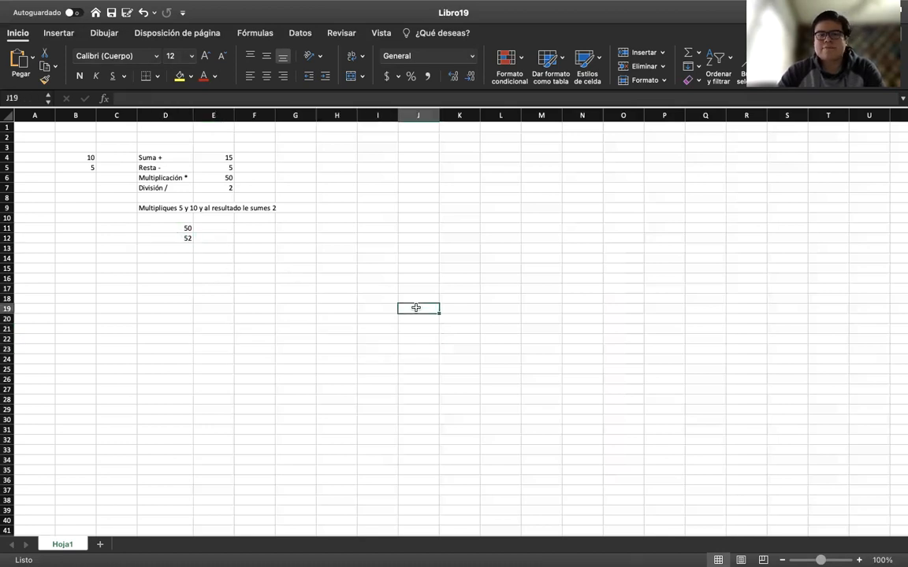
{"action": "left_click", "coordinate": [173, 228]}
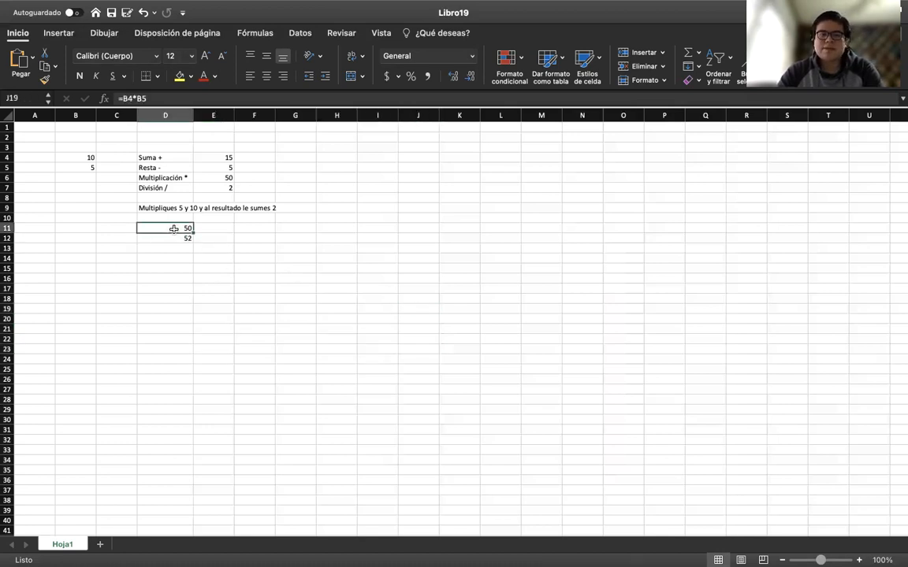
{"action": "left_click_drag", "start_coordinate": [173, 229], "coordinate": [175, 236]}
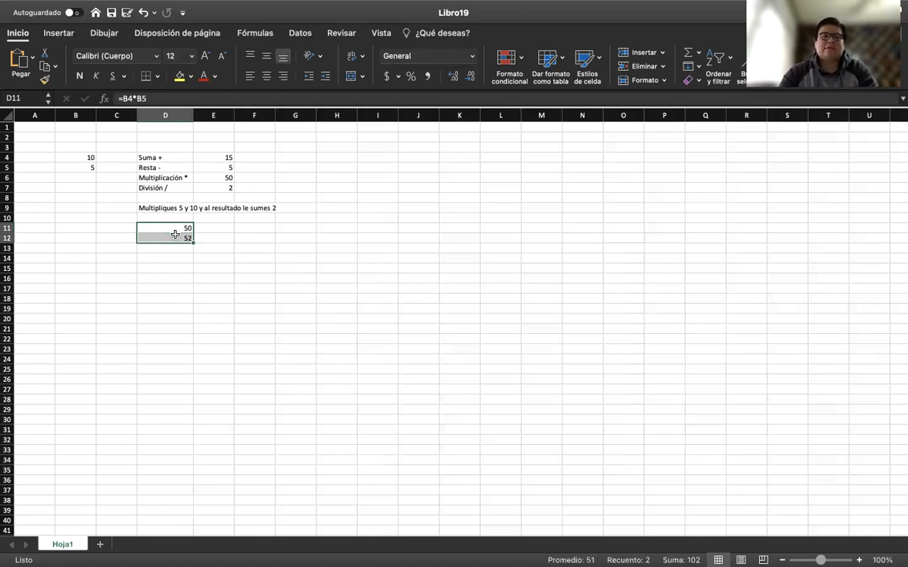
{"action": "left_click", "coordinate": [249, 290]}
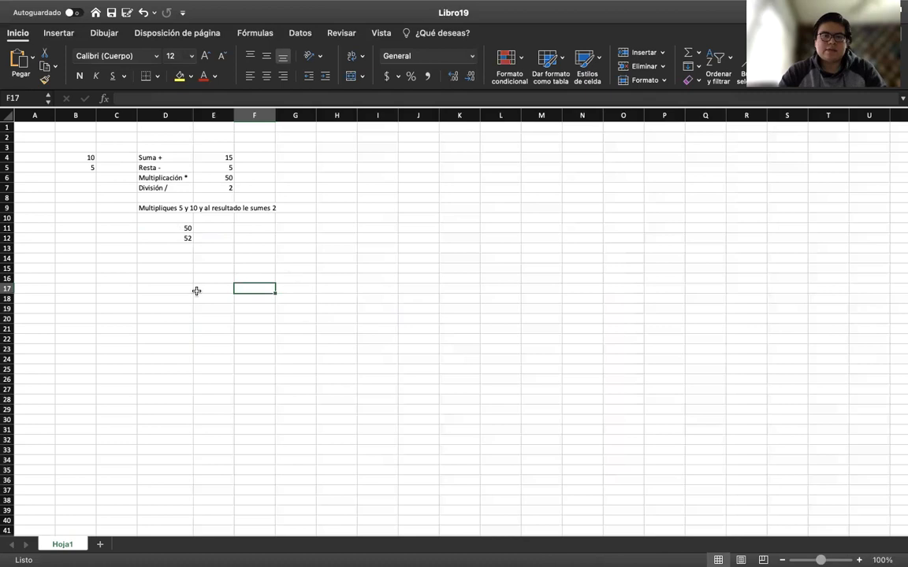
{"action": "left_click_drag", "start_coordinate": [183, 228], "coordinate": [188, 238]}
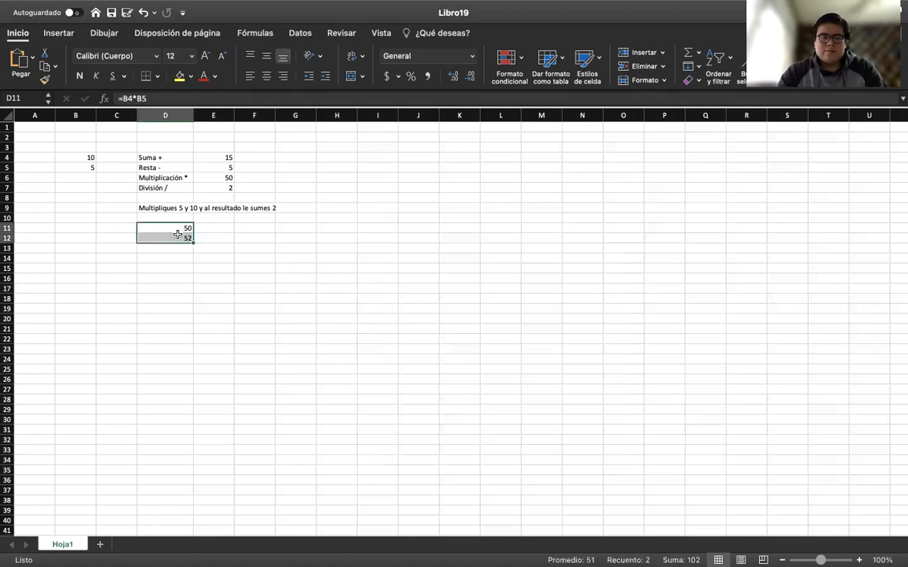
{"action": "left_click", "coordinate": [255, 314]}
{"action": "left_click", "coordinate": [171, 270]}
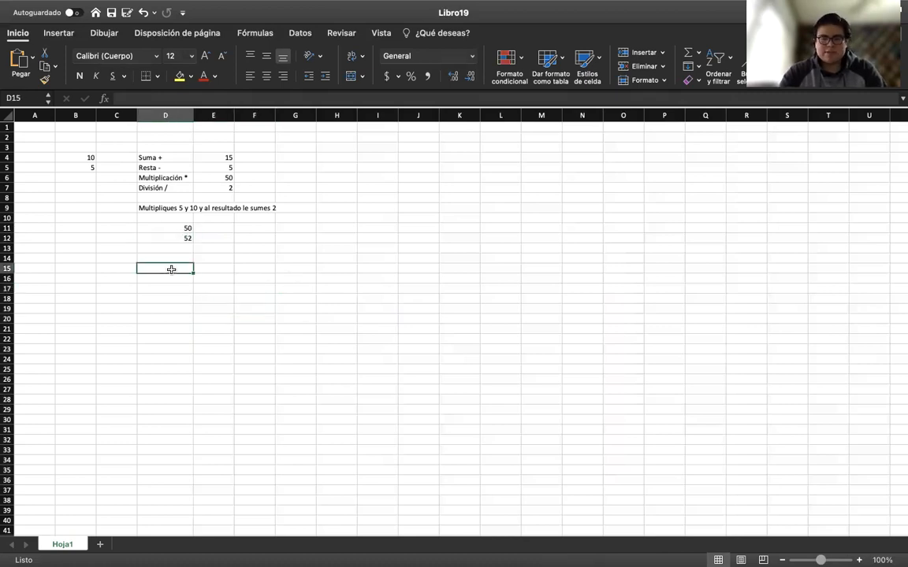
{"action": "type", "text": "="}
{"action": "key", "text": "Escape"}
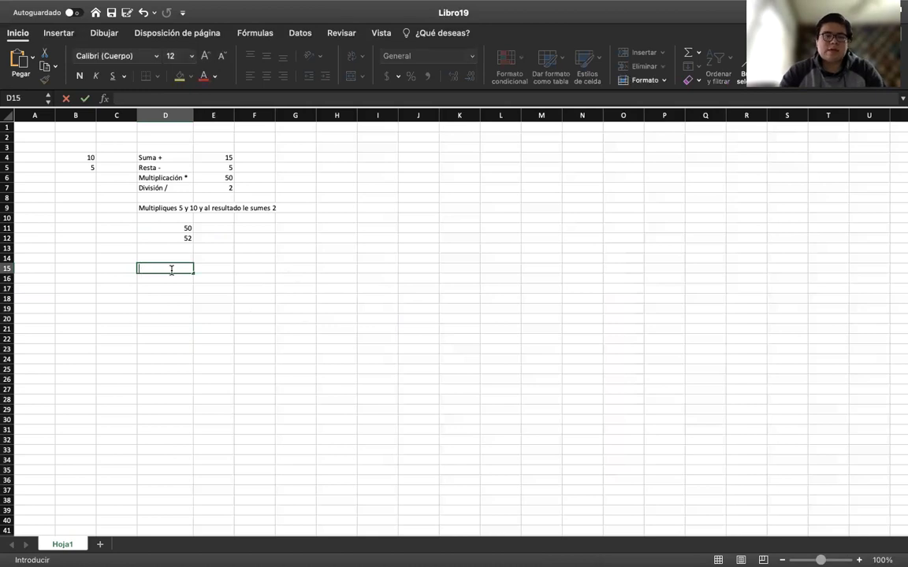
- Write the heading "Jerarquia de operaciones ()" in cell D14
{"action": "left_click", "coordinate": [154, 258]}
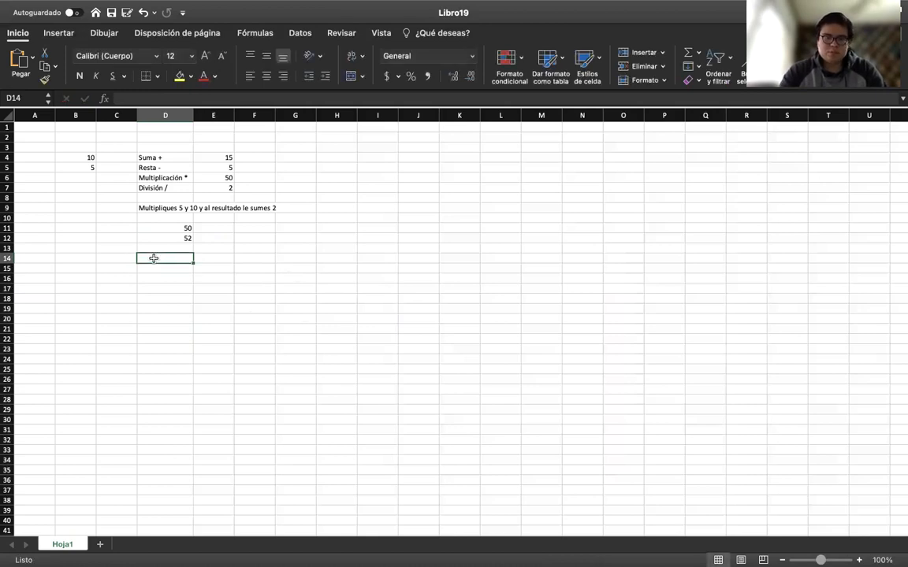
{"action": "type", "text": "Jer"}
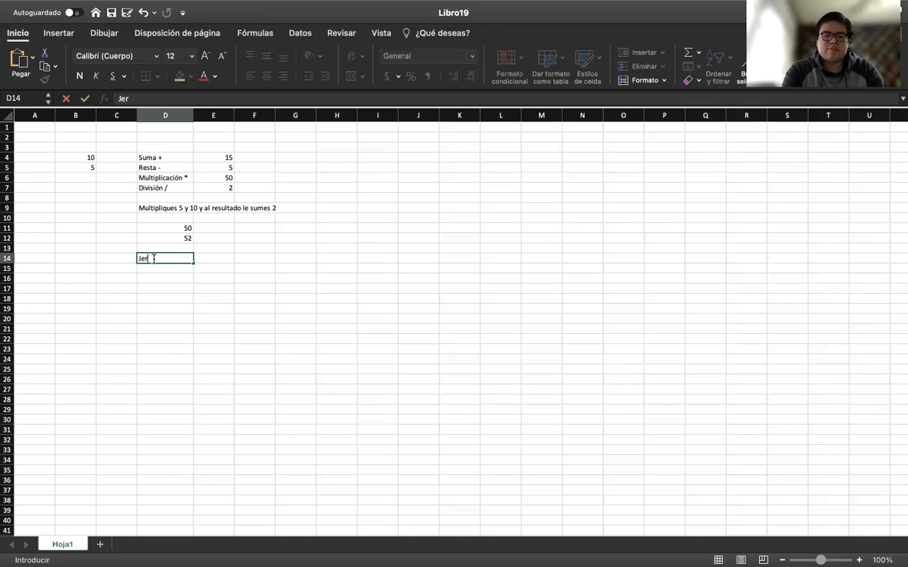
{"action": "type", "text": "arquia "}
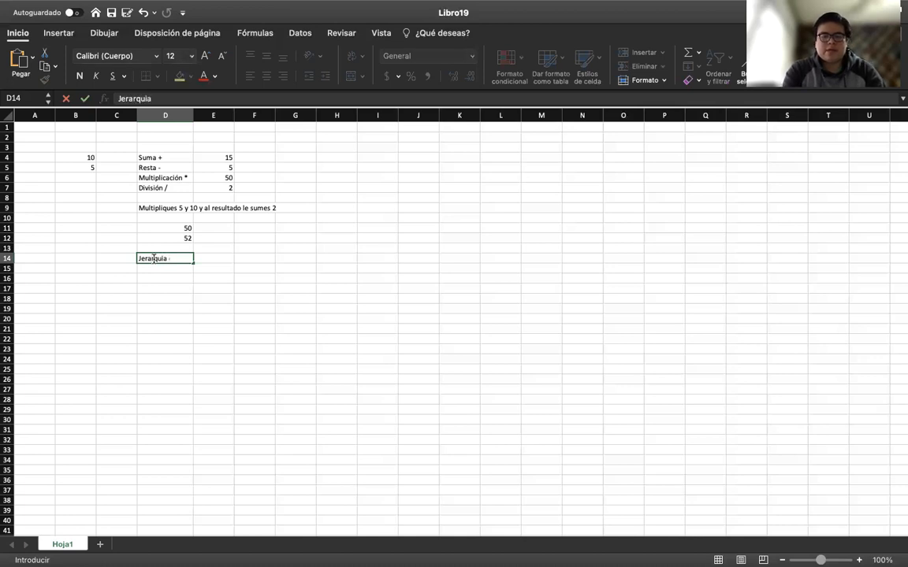
{"action": "type", "text": "de operaciones ("}
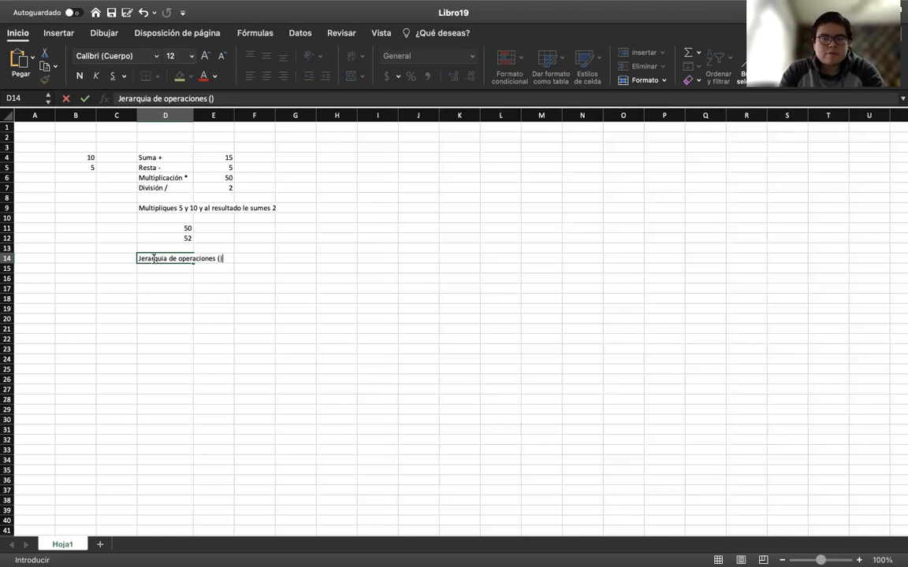
{"action": "left_click", "coordinate": [300, 360]}
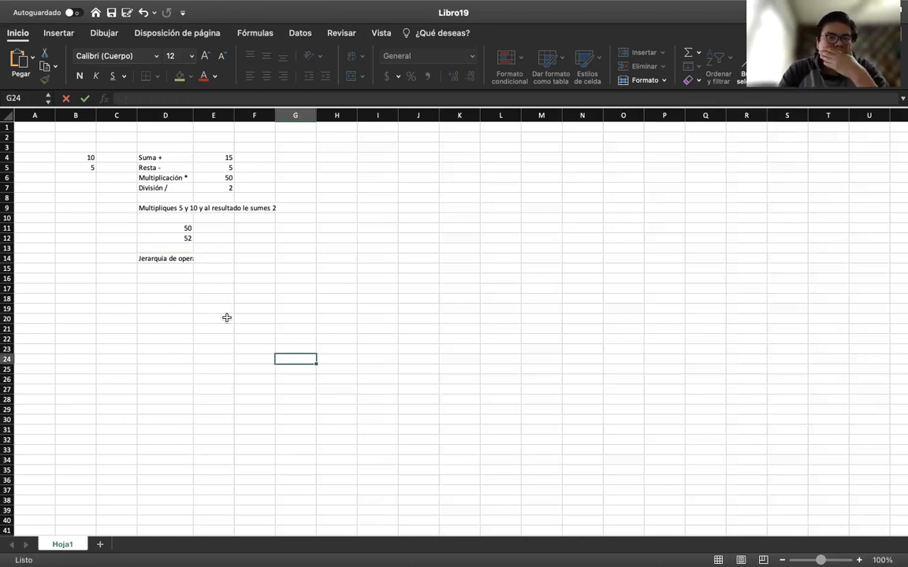
- Review the exercise statement in row 9 alongside the order-of-operations heading in D14
{"action": "left_click", "coordinate": [166, 281]}
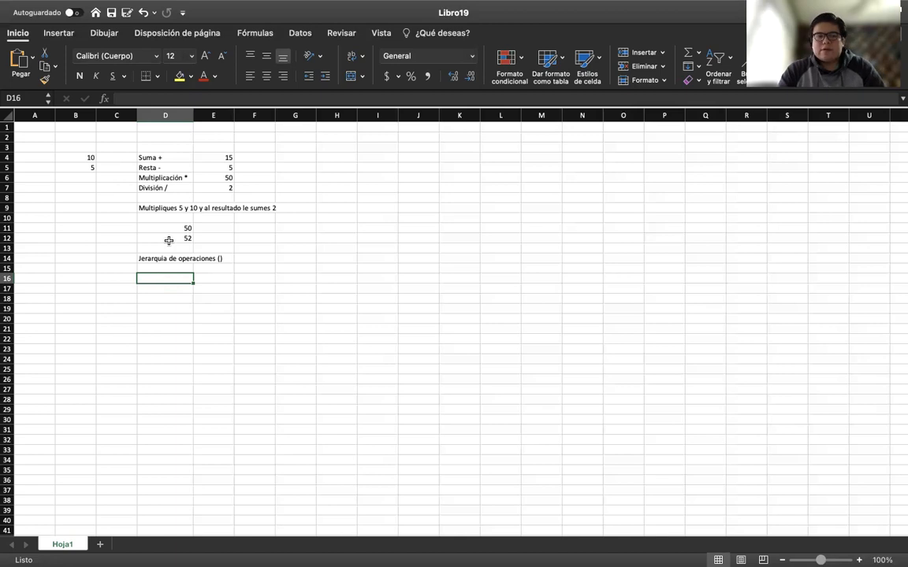
{"action": "left_click", "coordinate": [150, 259]}
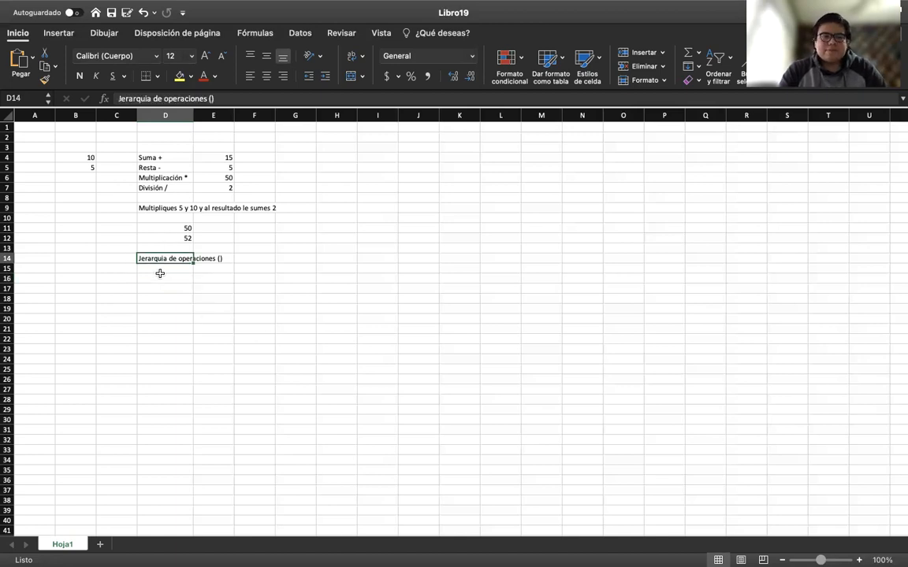
{"action": "left_click", "coordinate": [160, 274]}
{"action": "key", "text": "Up"}
{"action": "key", "text": "Up"}
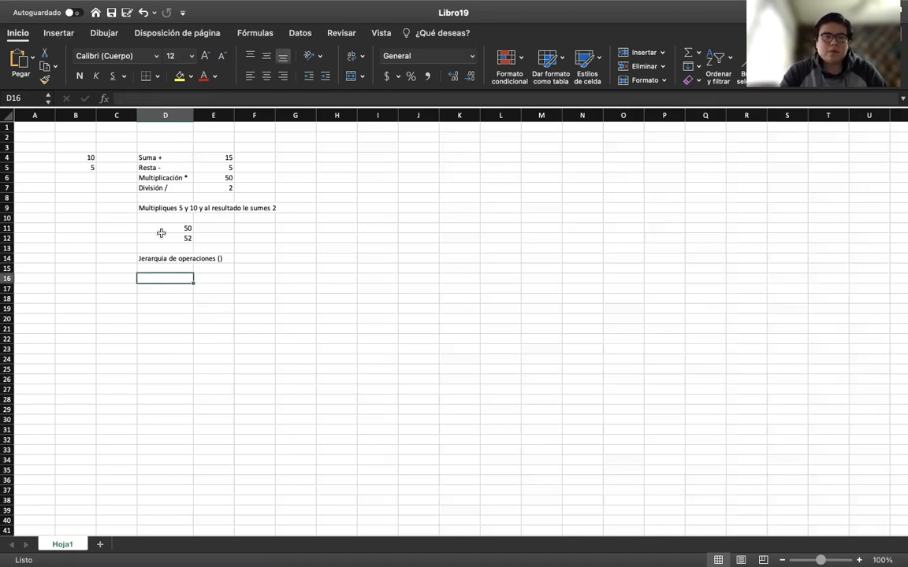
{"action": "left_click_drag", "start_coordinate": [151, 208], "coordinate": [262, 205]}
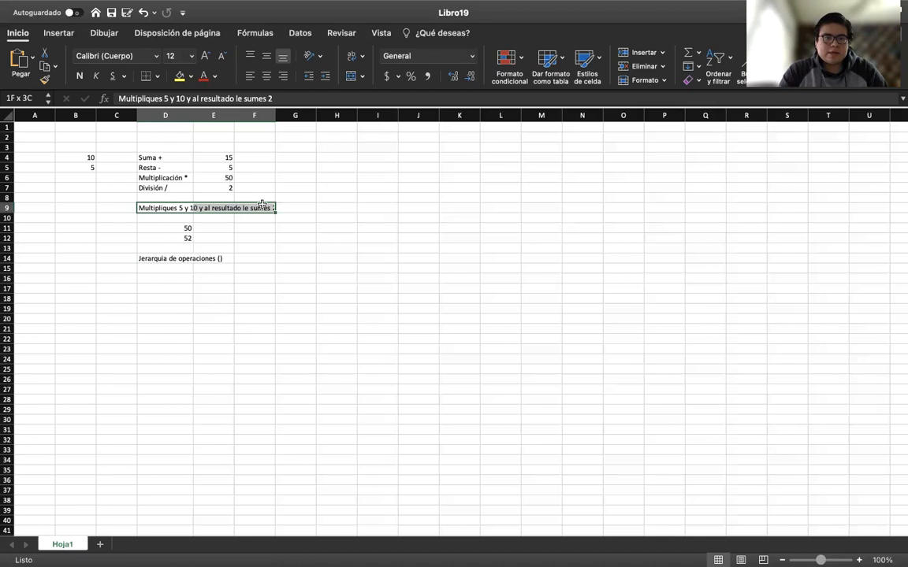
{"action": "left_click", "coordinate": [257, 260]}
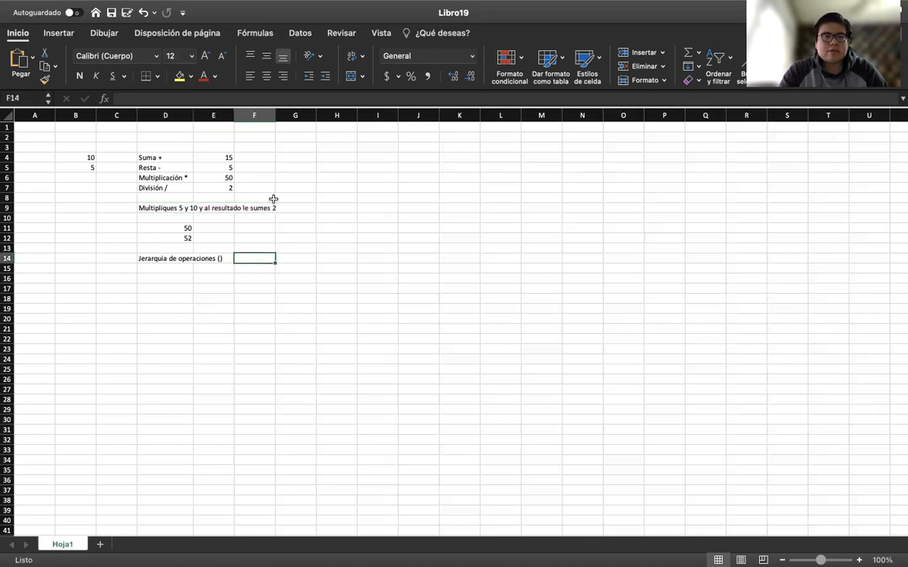
{"action": "left_click_drag", "start_coordinate": [151, 211], "coordinate": [195, 210]}
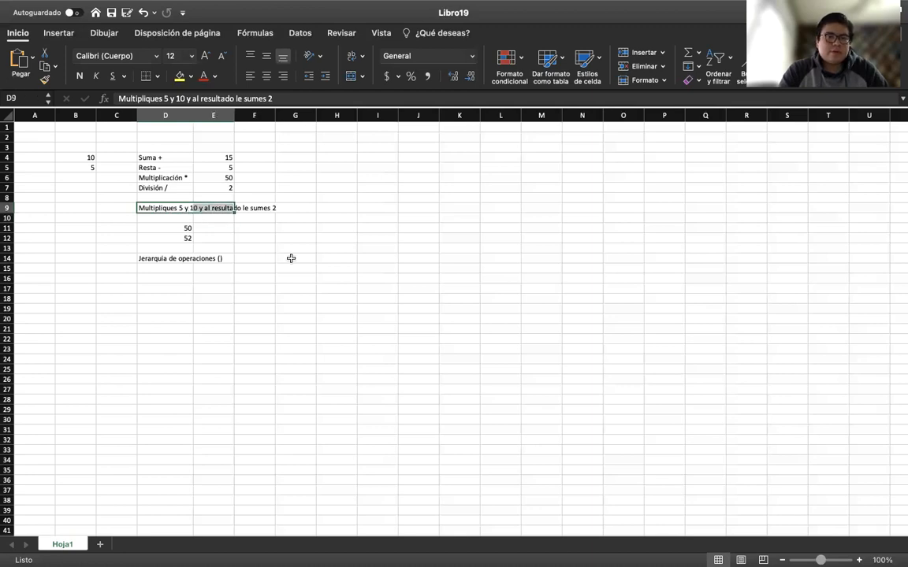
{"action": "left_click", "coordinate": [291, 258]}
- Solve the whole exercise in cell D16 with the single formula =(B4*B5)+2
{"action": "left_click", "coordinate": [160, 279]}
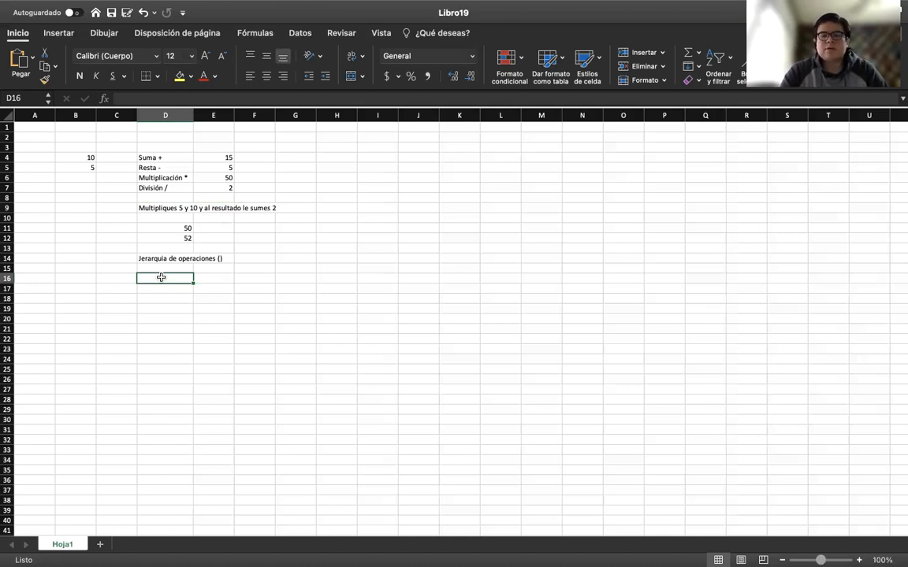
{"action": "type", "text": "=("}
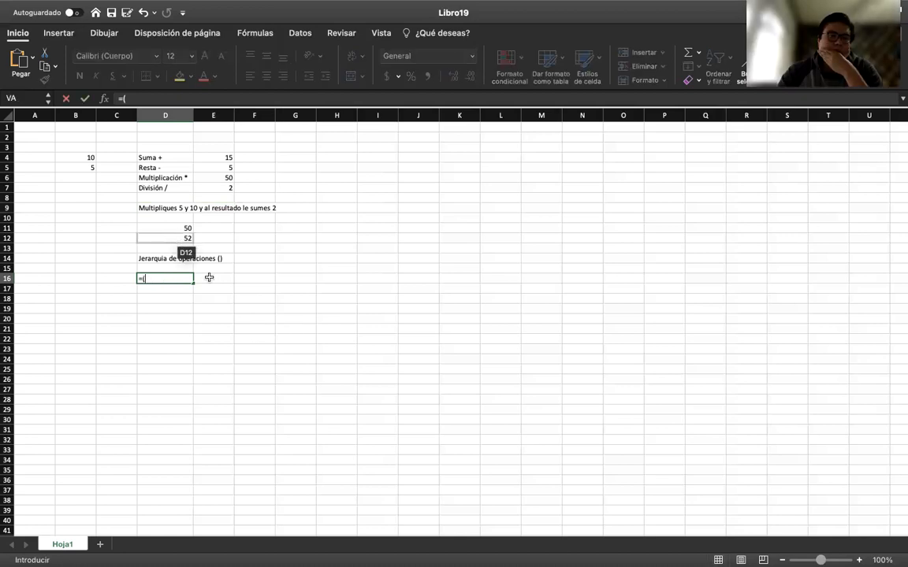
{"action": "left_click", "coordinate": [88, 157]}
{"action": "type", "text": "*"}
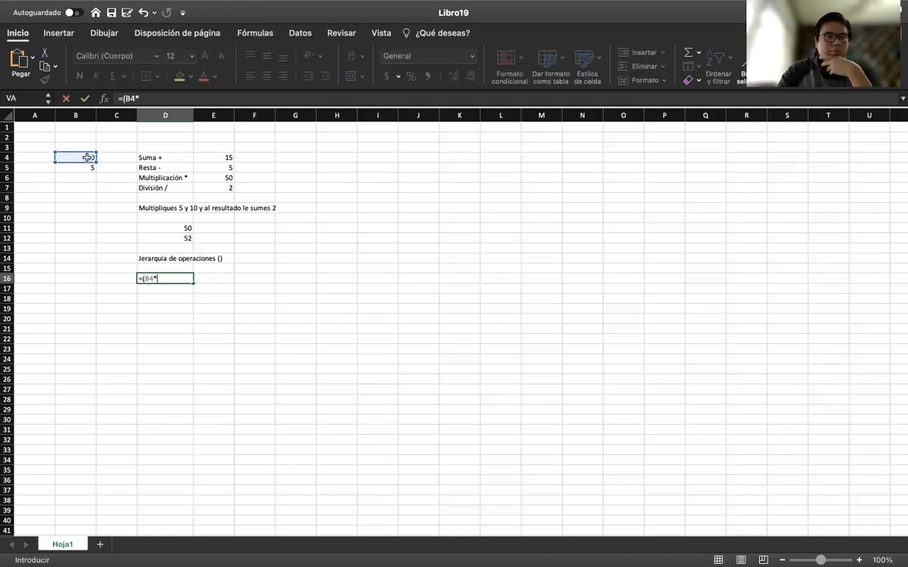
{"action": "left_click", "coordinate": [80, 168]}
{"action": "type", "text": ")+"}
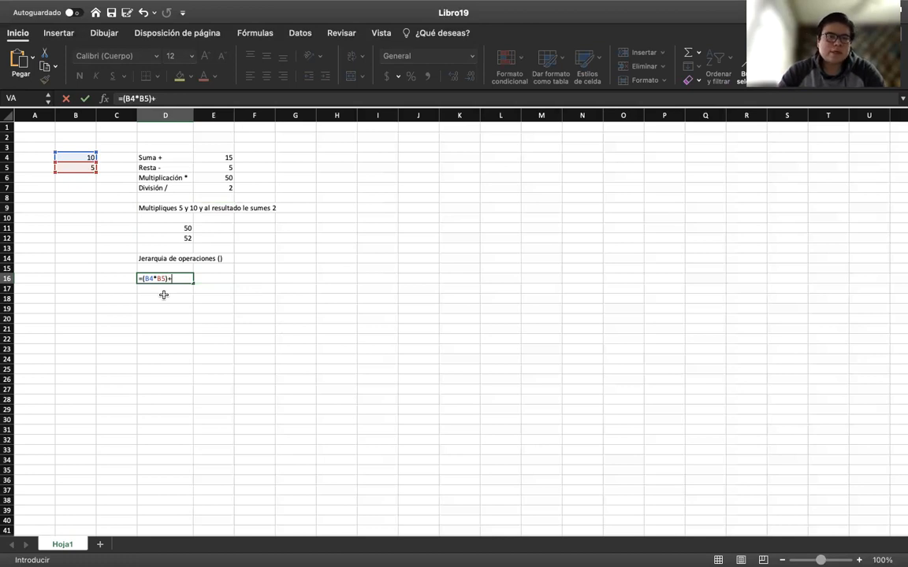
{"action": "type", "text": "2"}
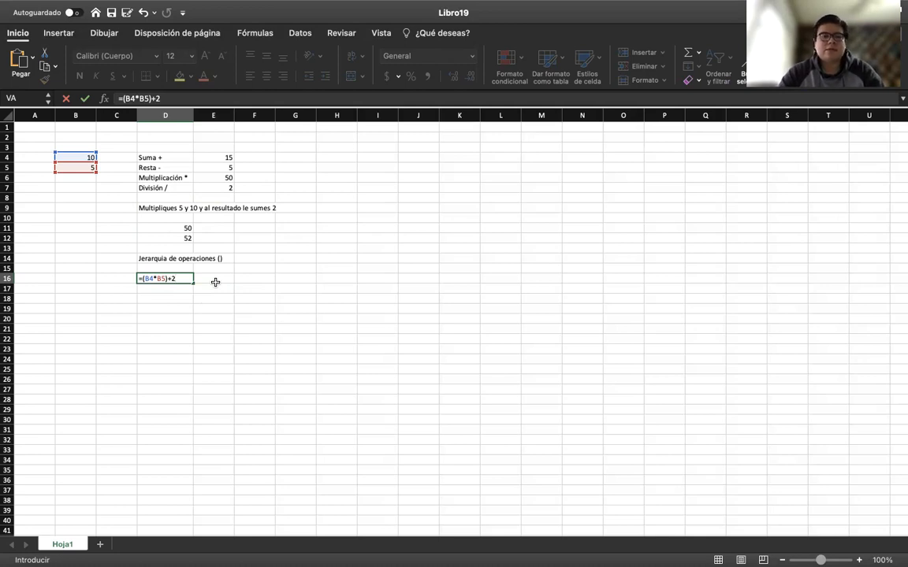
{"action": "key", "text": "Return"}
- Highlight the final results in cells D16 and D12 with a yellow fill
{"action": "left_click", "coordinate": [172, 276]}
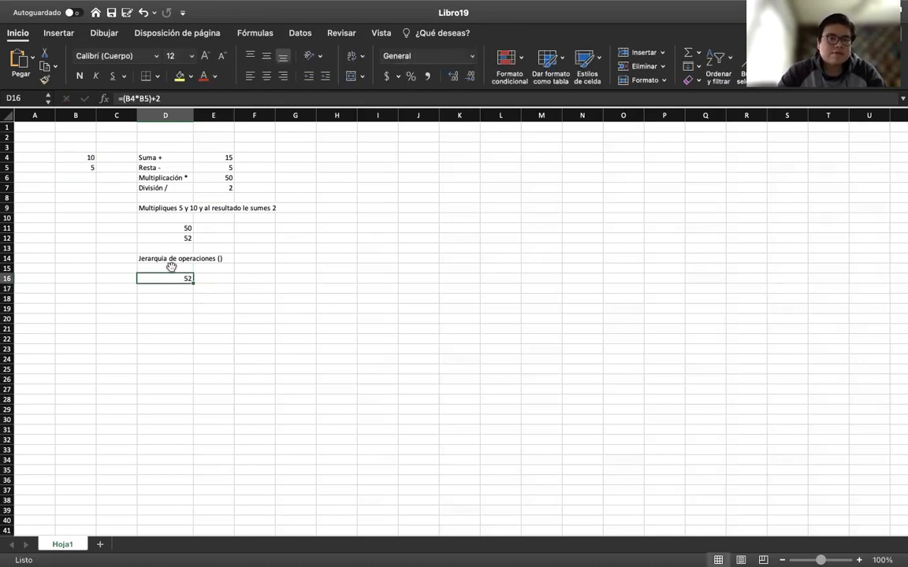
{"action": "left_click", "coordinate": [180, 76]}
{"action": "left_click", "coordinate": [175, 236]}
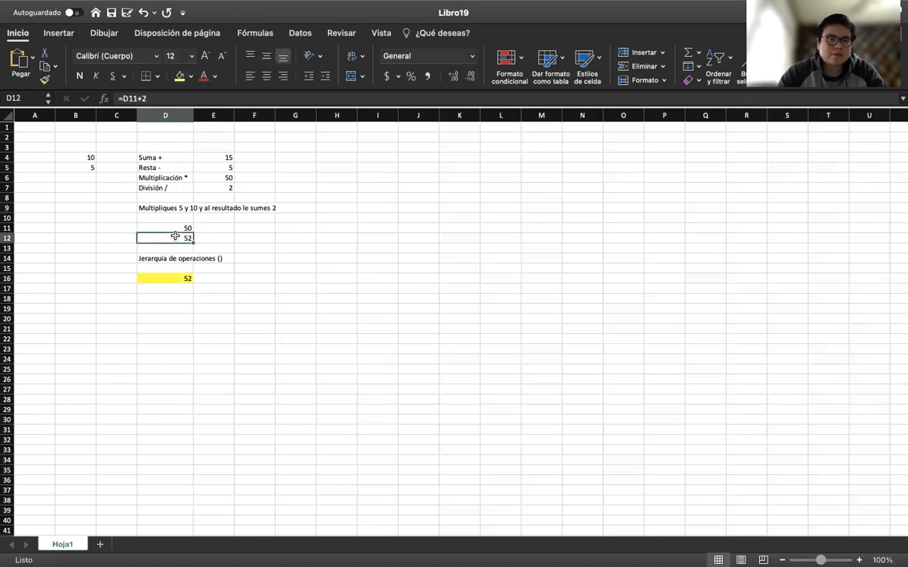
{"action": "left_click", "coordinate": [179, 76]}
{"action": "left_click", "coordinate": [239, 327]}
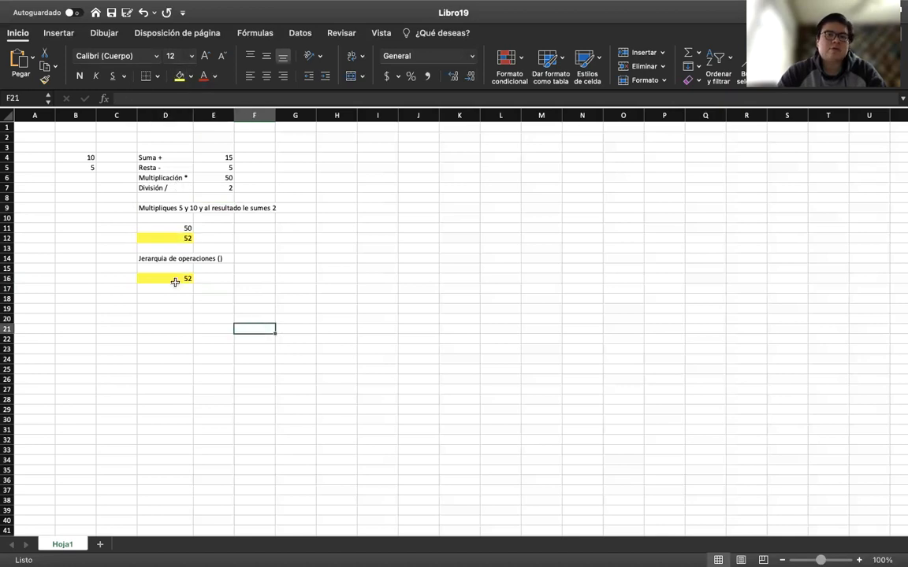
- Examine the two-step calculation, the list of arithmetic operators in D4:D7 and the single formula in D16
{"action": "left_click_drag", "start_coordinate": [180, 227], "coordinate": [180, 238]}
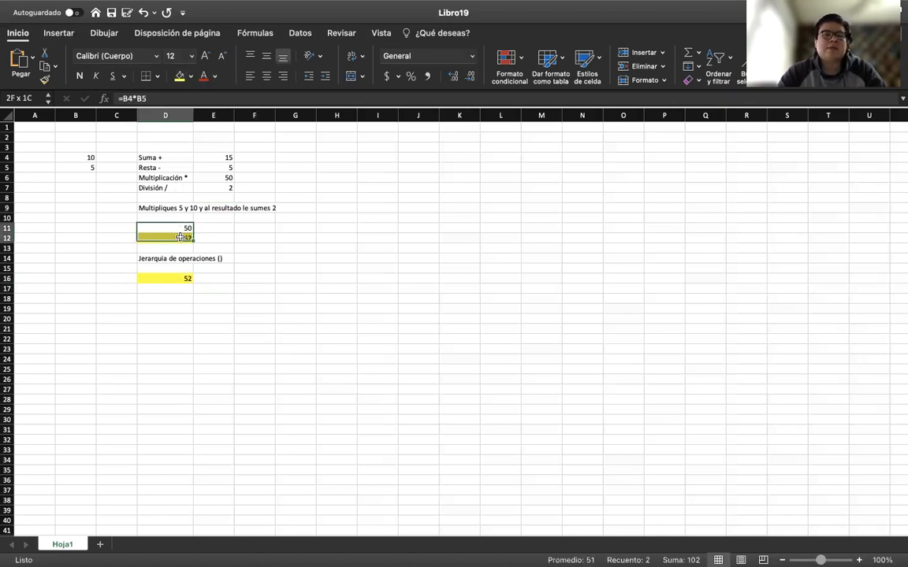
{"action": "left_click", "coordinate": [327, 386]}
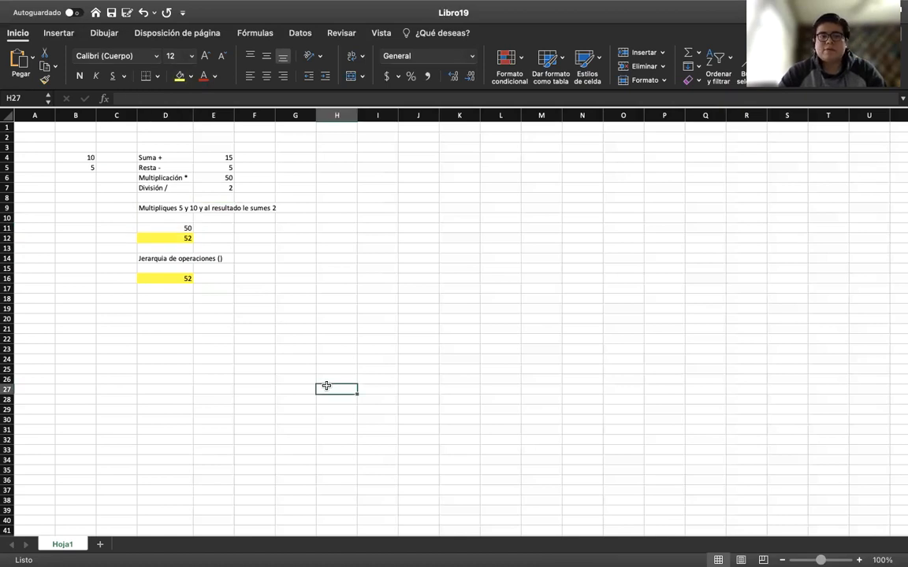
{"action": "left_click", "coordinate": [275, 356]}
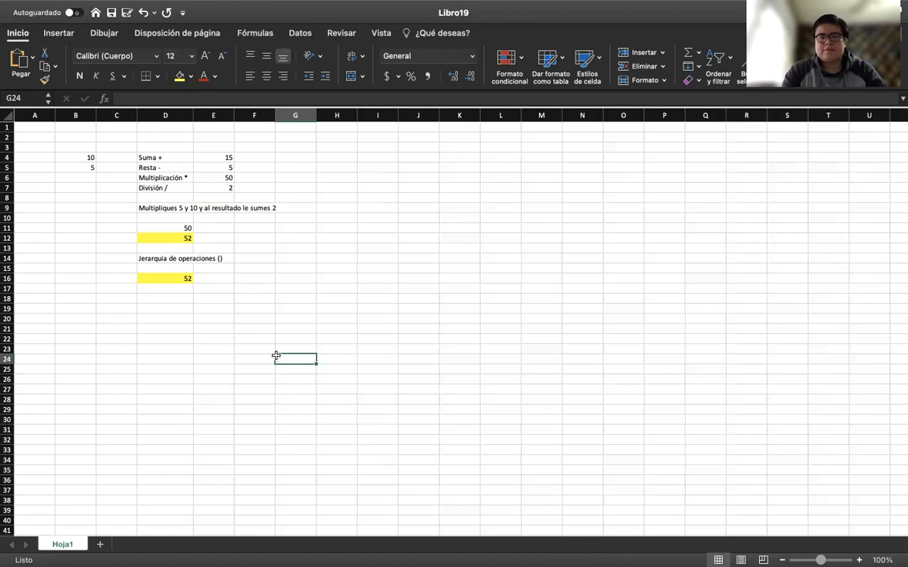
{"action": "left_click", "coordinate": [351, 298]}
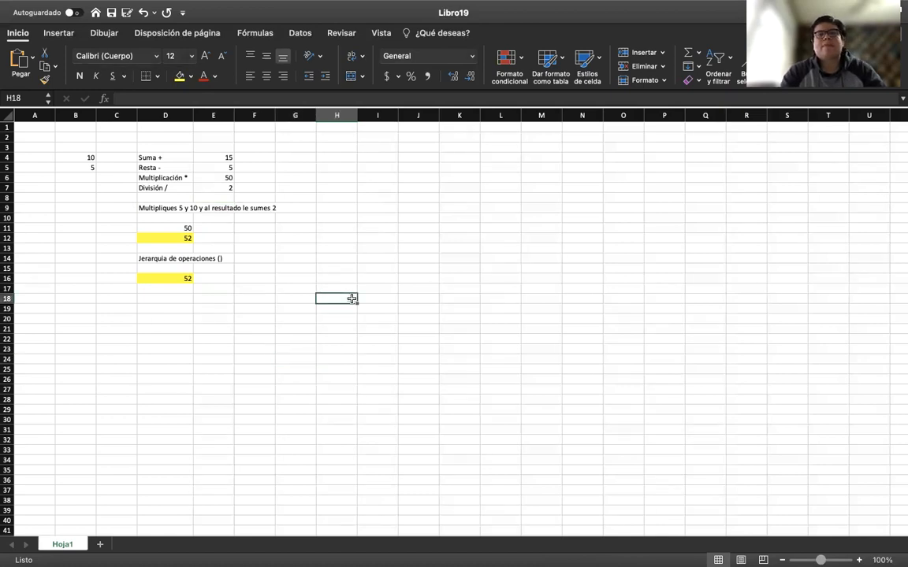
{"action": "left_click_drag", "start_coordinate": [172, 157], "coordinate": [174, 158]}
{"action": "left_click", "coordinate": [174, 168]}
{"action": "left_click", "coordinate": [166, 179]}
{"action": "left_click", "coordinate": [163, 197]}
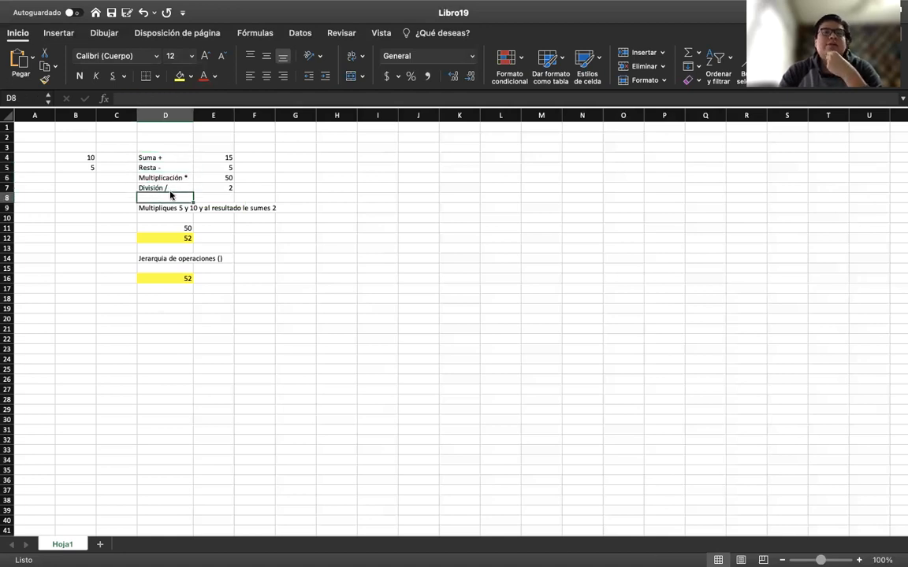
{"action": "left_click", "coordinate": [166, 187]}
{"action": "left_click", "coordinate": [267, 294]}
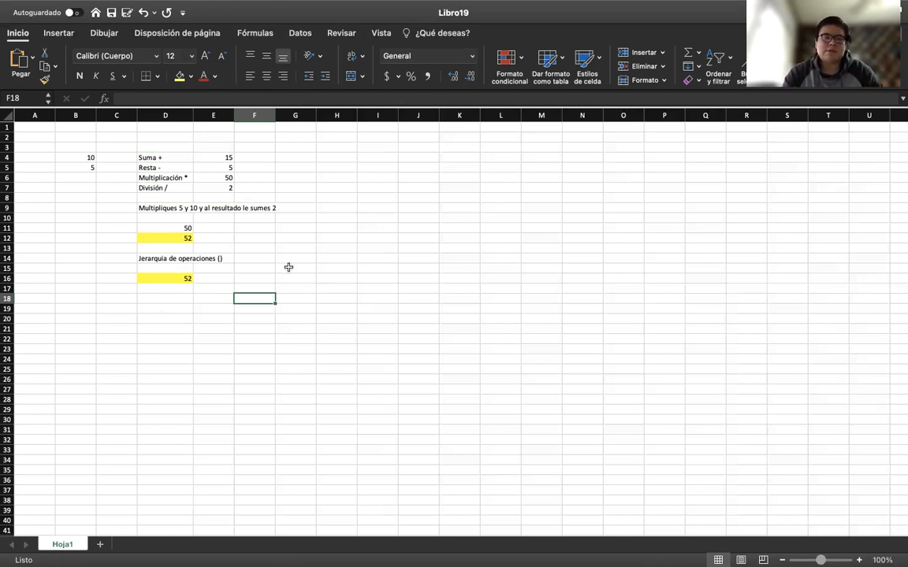
{"action": "left_click", "coordinate": [174, 278]}
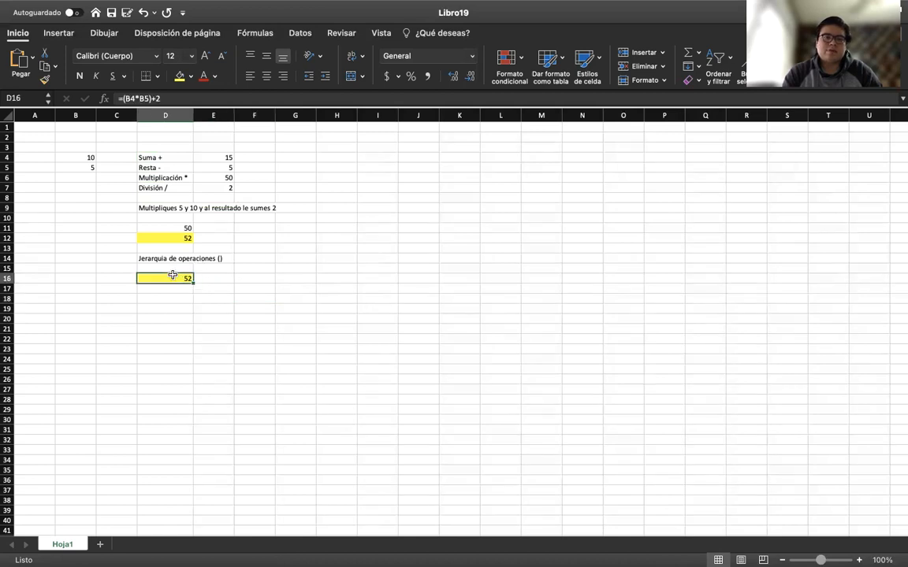
{"action": "left_click", "coordinate": [355, 307]}
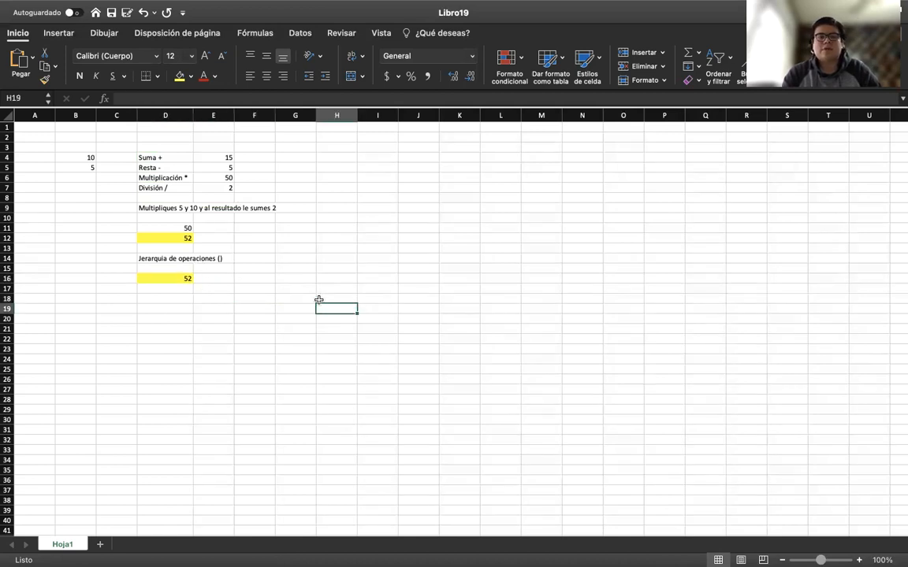
{"action": "left_click_drag", "start_coordinate": [174, 156], "coordinate": [177, 189]}
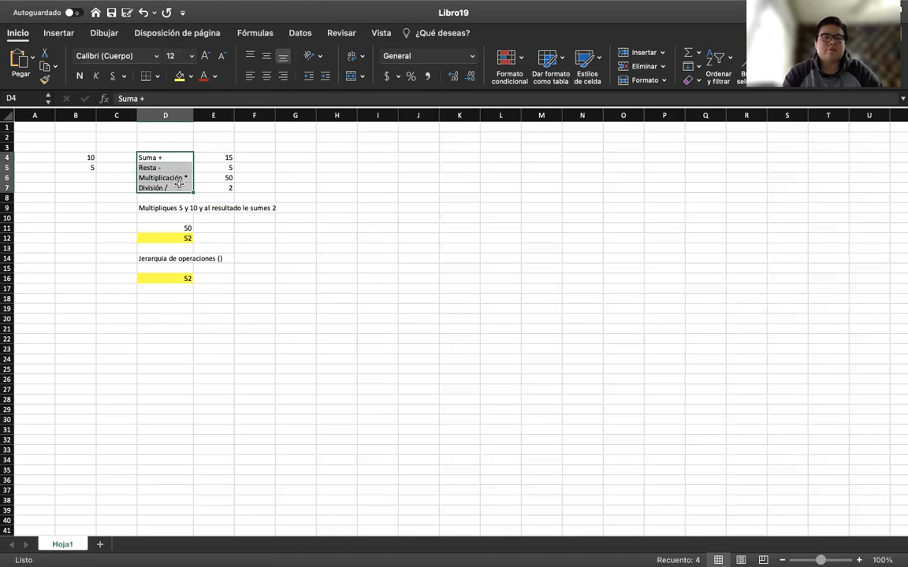
{"action": "left_click", "coordinate": [215, 259]}
{"action": "left_click", "coordinate": [287, 316]}
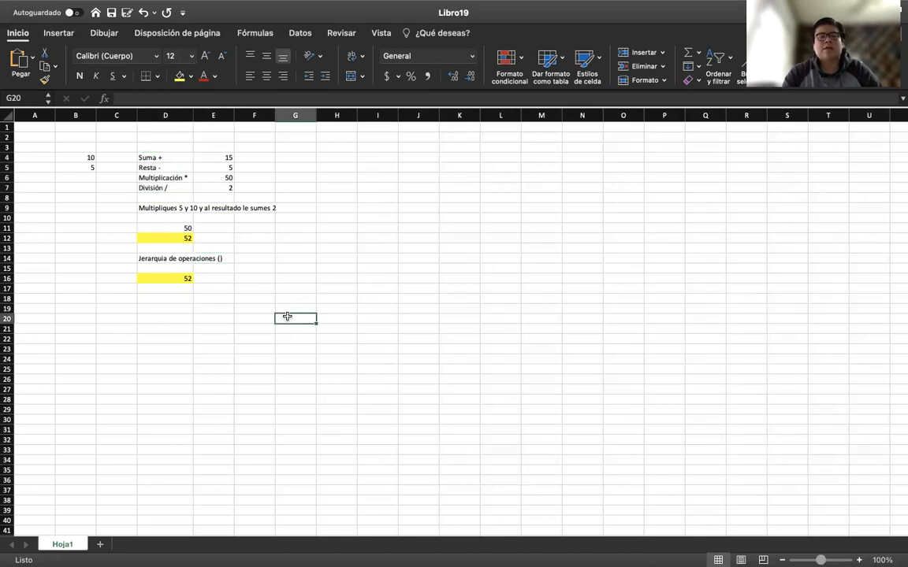
{"action": "left_click", "coordinate": [167, 317]}
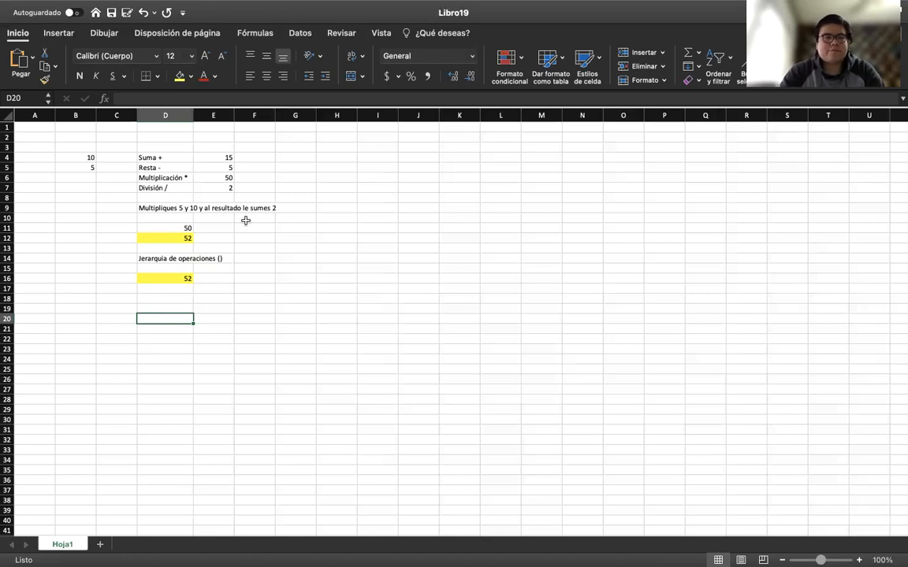
- Clear the contents of the entire worked example, from the operands in column B through the result in D16
{"action": "left_click_drag", "start_coordinate": [77, 148], "coordinate": [298, 305]}
{"action": "key", "text": "Delete"}
{"action": "left_click", "coordinate": [274, 365]}
- Remove the yellow fill from the emptied cells by setting D10:D17 to no fill
{"action": "left_click", "coordinate": [155, 238]}
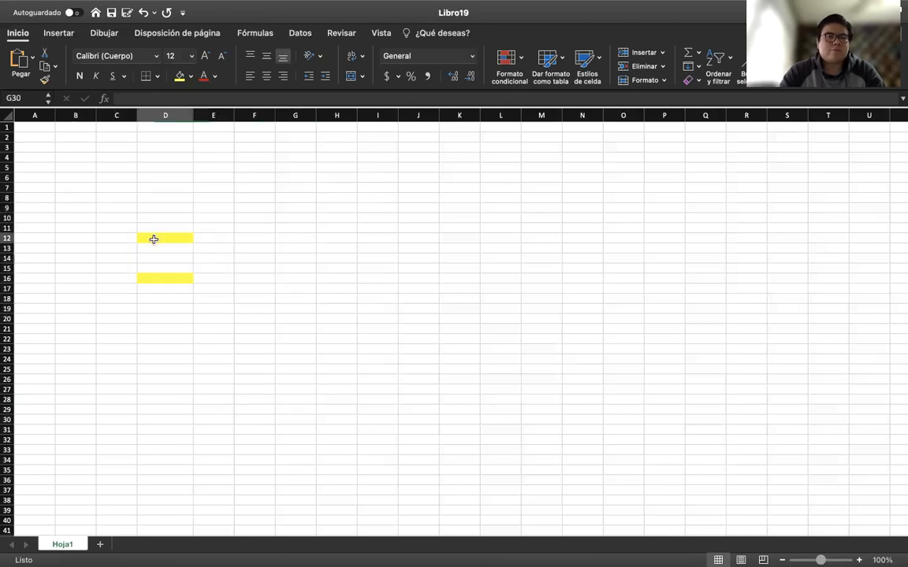
{"action": "left_click_drag", "start_coordinate": [163, 221], "coordinate": [169, 287]}
{"action": "left_click", "coordinate": [190, 78]}
{"action": "left_click", "coordinate": [213, 102]}
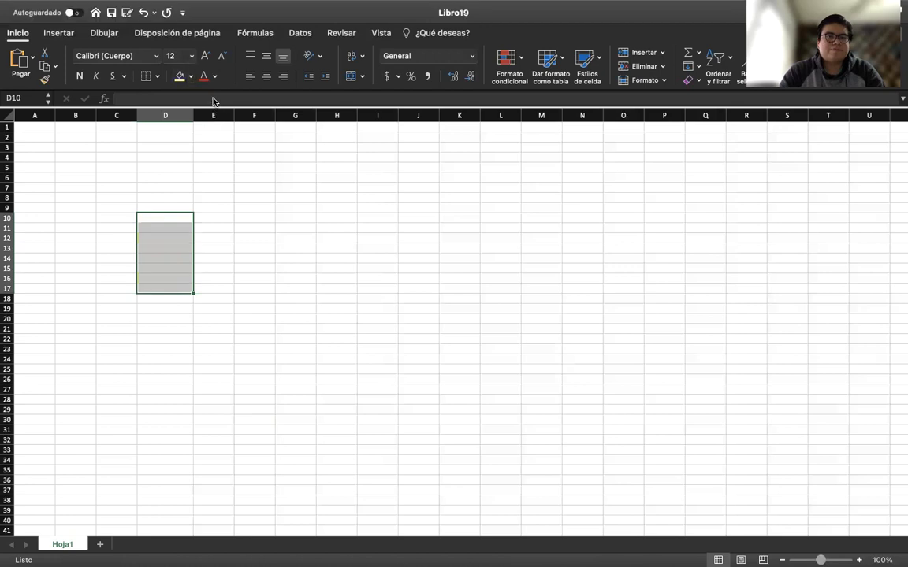
{"action": "left_click", "coordinate": [145, 197]}
- Enter the values 3, 4, 5, 6, 7, 8, 9 and 5 down cells B4 to B11, and select cell D4
{"action": "left_click", "coordinate": [75, 160]}
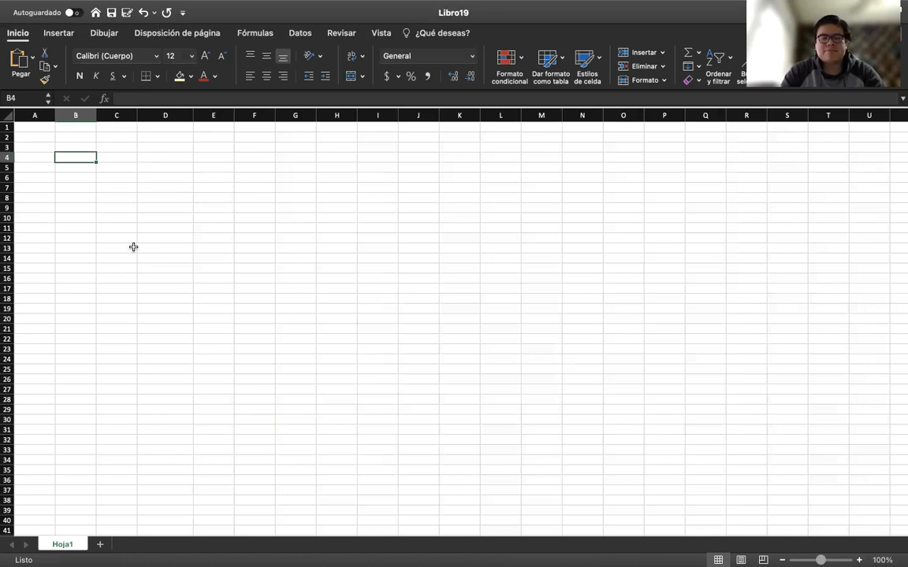
{"action": "type", "text": "3"}
{"action": "key", "text": "Return"}
{"action": "type", "text": "4"}
{"action": "key", "text": "Return"}
{"action": "type", "text": "5"}
{"action": "key", "text": "Return"}
{"action": "type", "text": "6"}
{"action": "key", "text": "Return"}
{"action": "type", "text": "7"}
{"action": "key", "text": "Return"}
{"action": "type", "text": "8"}
{"action": "key", "text": "Return"}
{"action": "type", "text": "9"}
{"action": "key", "text": "Return"}
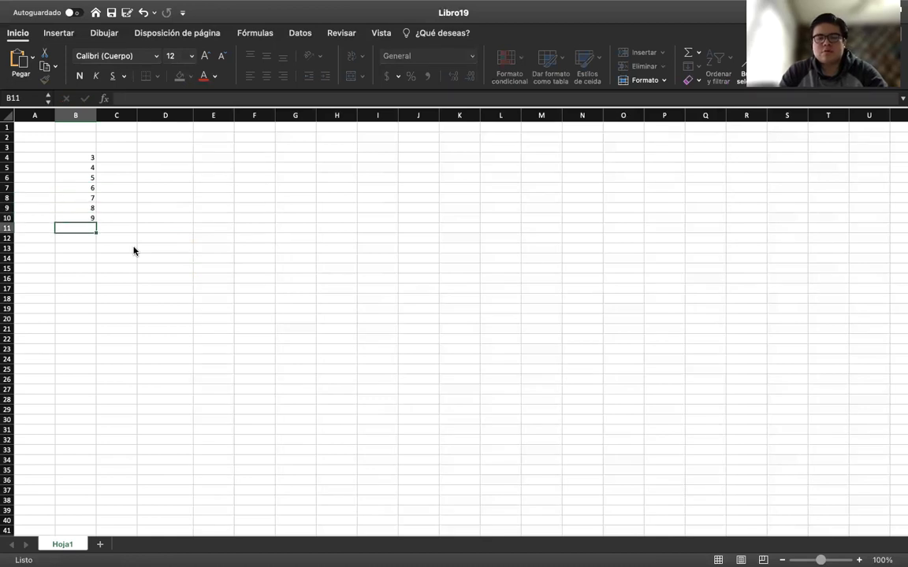
{"action": "type", "text": "5"}
{"action": "key", "text": "Return"}
{"action": "left_click", "coordinate": [156, 308]}
{"action": "left_click", "coordinate": [152, 166]}
{"action": "left_click", "coordinate": [147, 156]}
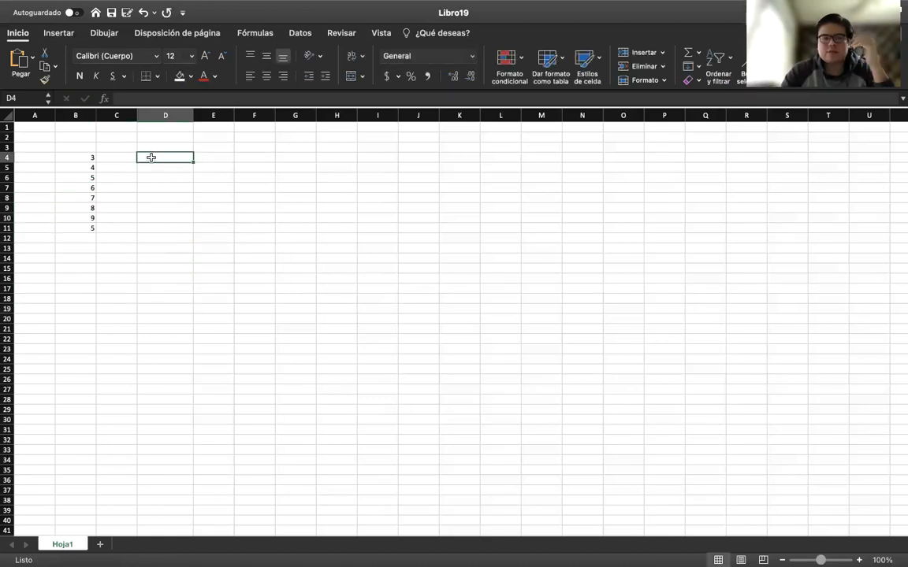
- Enter the heading Sumar in cell B3, above the column of numbers
{"action": "left_click", "coordinate": [81, 143]}
{"action": "type", "text": "S"}
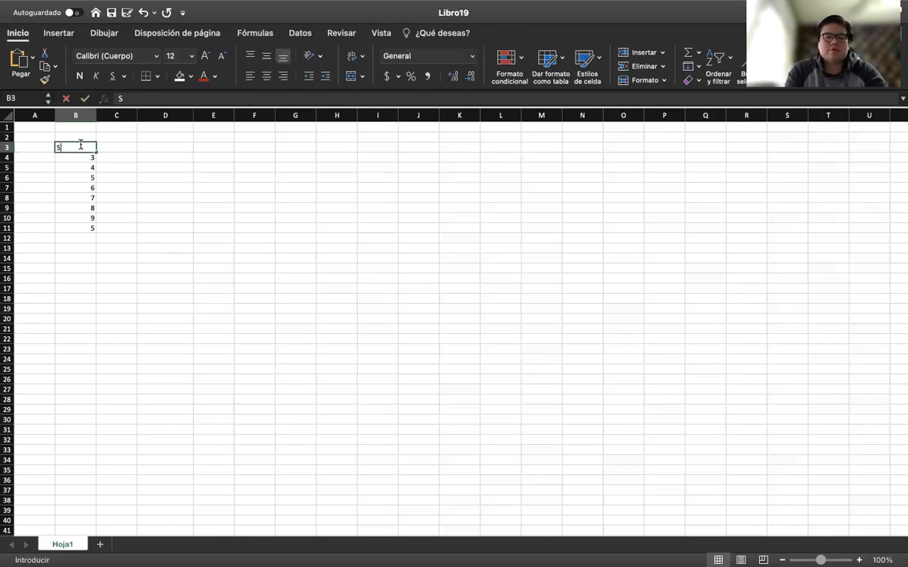
{"action": "type", "text": "umqa"}
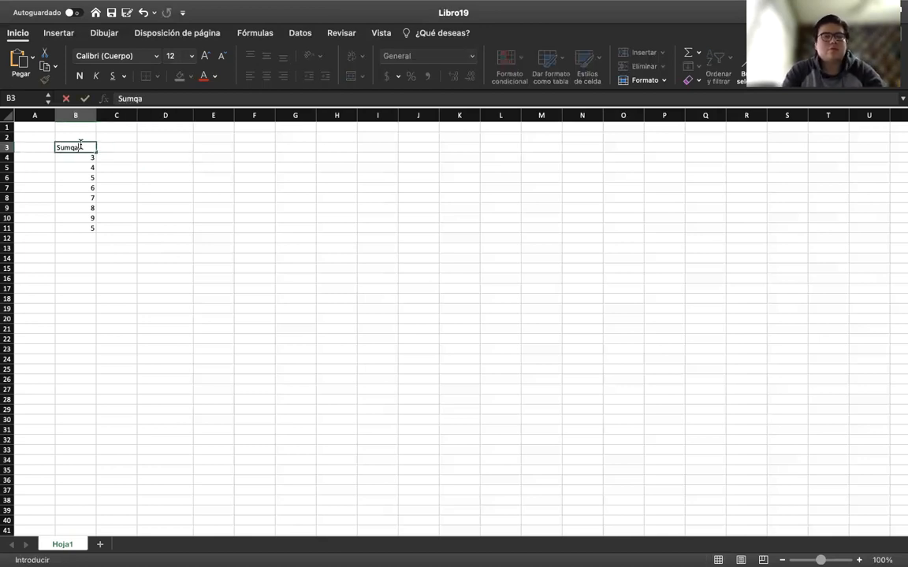
{"action": "key", "text": "BackSpace"}
{"action": "type", "text": "a"}
{"action": "key", "text": "BackSpace"}
{"action": "key", "text": "BackSpace"}
{"action": "type", "text": "ar"}
{"action": "left_click", "coordinate": [197, 245]}
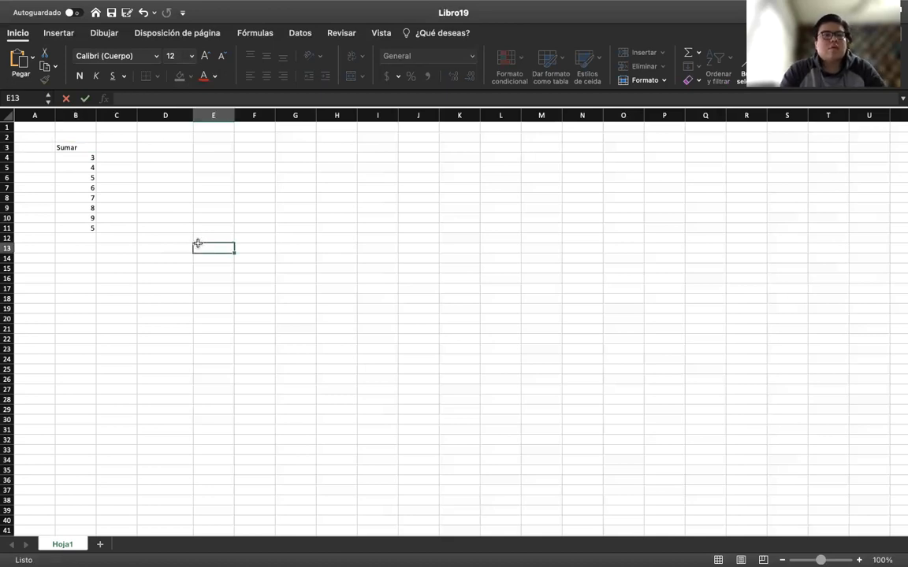
- Enter the formula =B4+B5+B6+B7+B8+B9+B10+B11 in cell D4, adding the eight numbers one reference at a time
{"action": "left_click", "coordinate": [169, 163]}
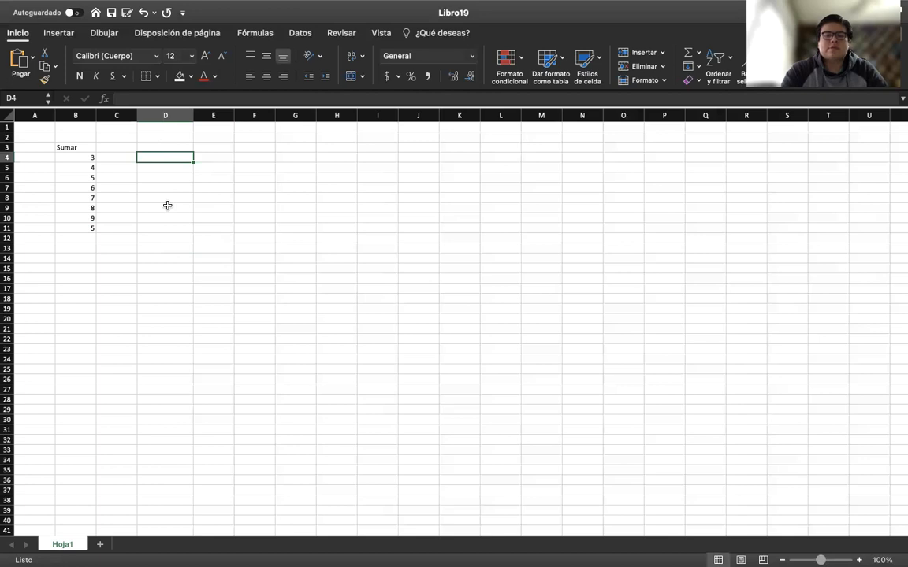
{"action": "type", "text": "="}
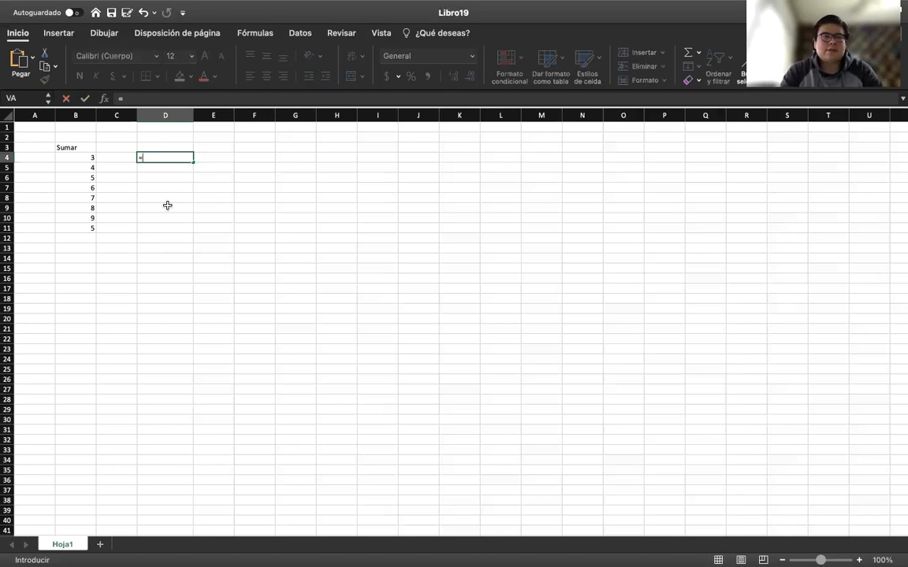
{"action": "left_click", "coordinate": [85, 156]}
{"action": "type", "text": "+"}
{"action": "left_click", "coordinate": [84, 167]}
{"action": "type", "text": "+"}
{"action": "left_click", "coordinate": [69, 178]}
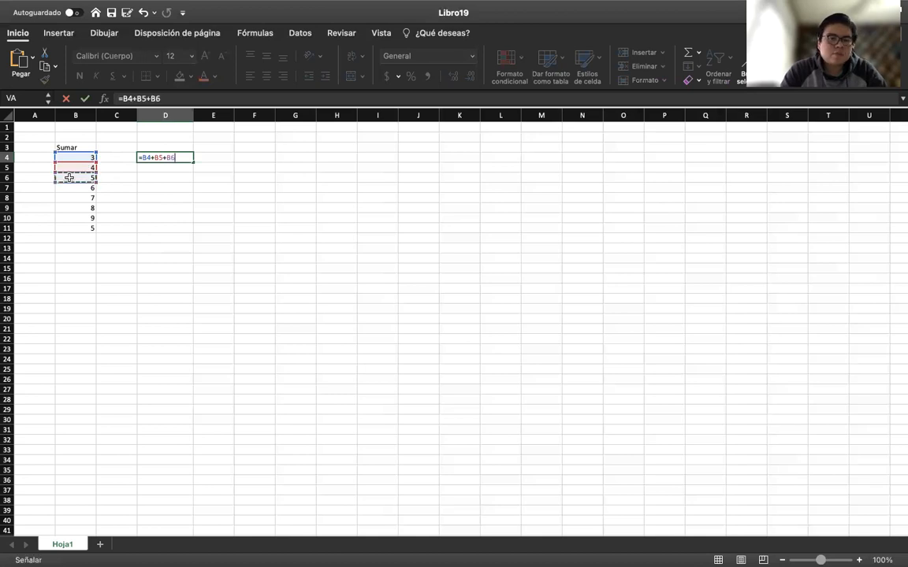
{"action": "type", "text": "+"}
{"action": "left_click", "coordinate": [66, 189]}
{"action": "type", "text": "+"}
{"action": "left_click", "coordinate": [67, 198]}
{"action": "type", "text": "+"}
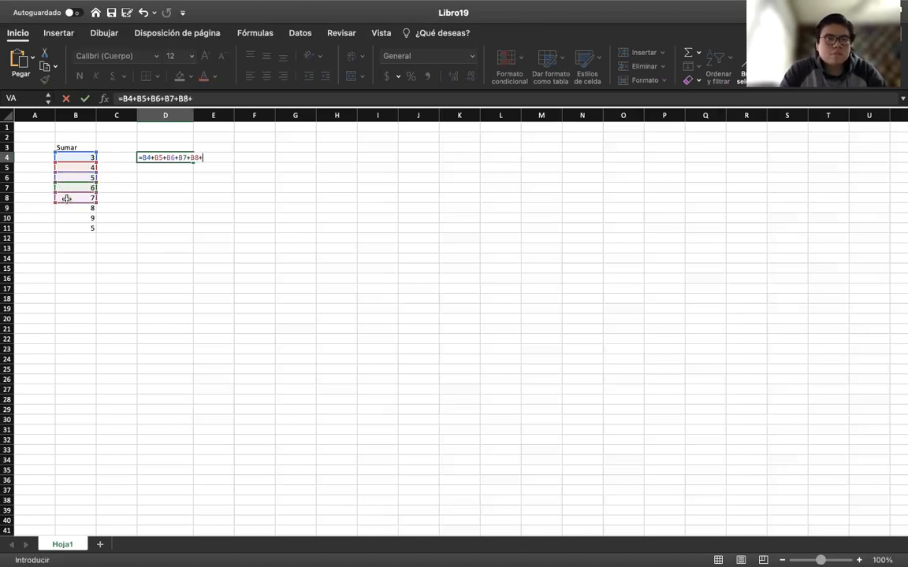
{"action": "left_click", "coordinate": [68, 208]}
{"action": "type", "text": "+"}
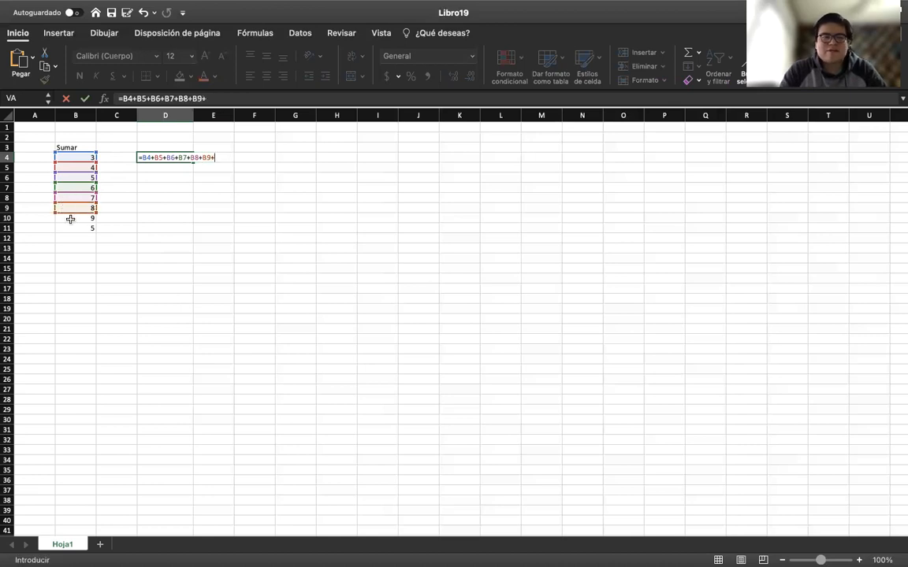
{"action": "left_click", "coordinate": [70, 218]}
{"action": "type", "text": "+"}
{"action": "left_click", "coordinate": [79, 228]}
{"action": "key", "text": "Return"}
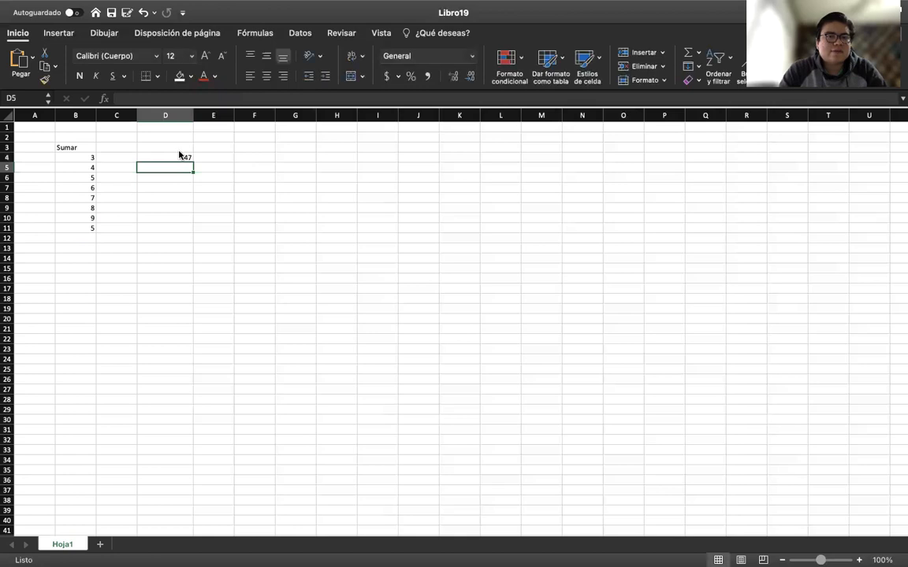
- Highlight the addition result in D4 with a yellow fill
{"action": "left_click", "coordinate": [180, 151]}
{"action": "left_click", "coordinate": [170, 157]}
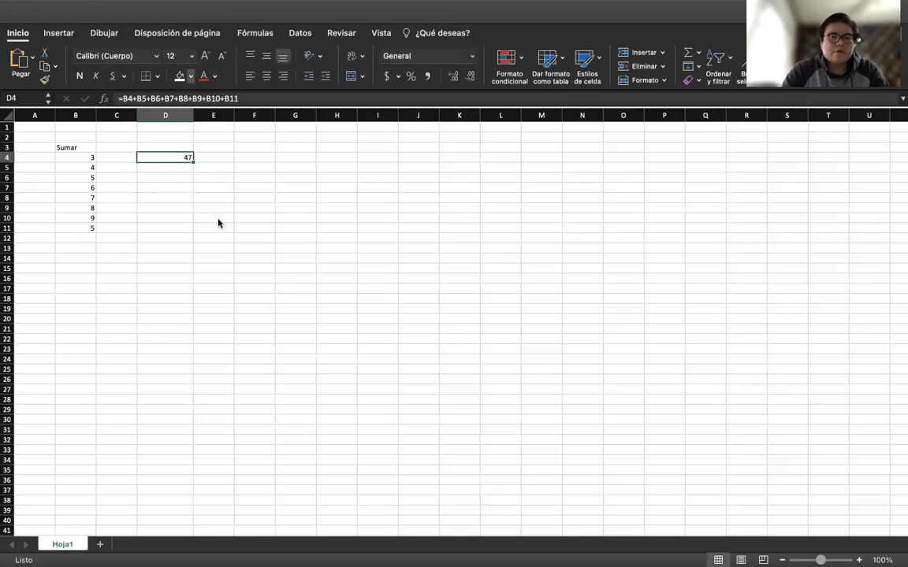
{"action": "left_click", "coordinate": [334, 329]}
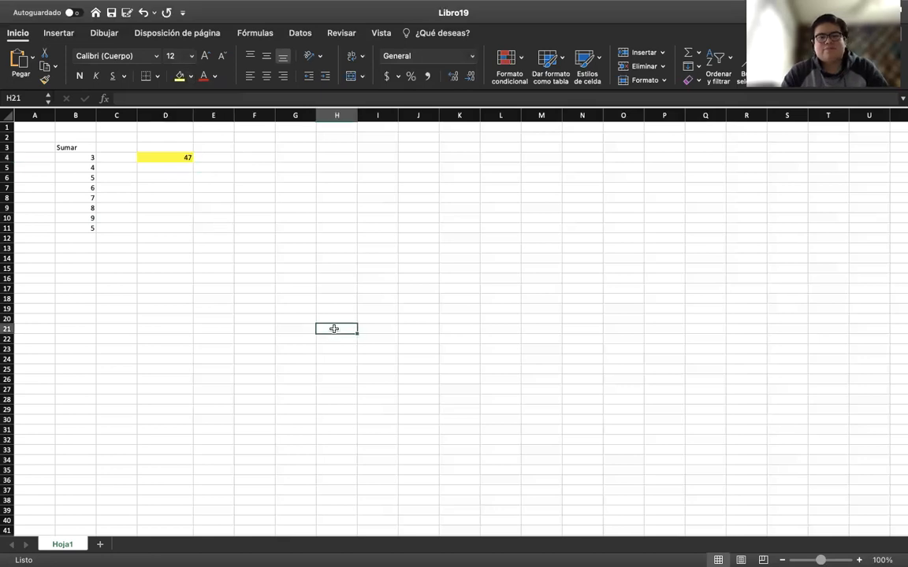
- Begin a formula with an equals sign in cell D7
{"action": "left_click", "coordinate": [150, 183]}
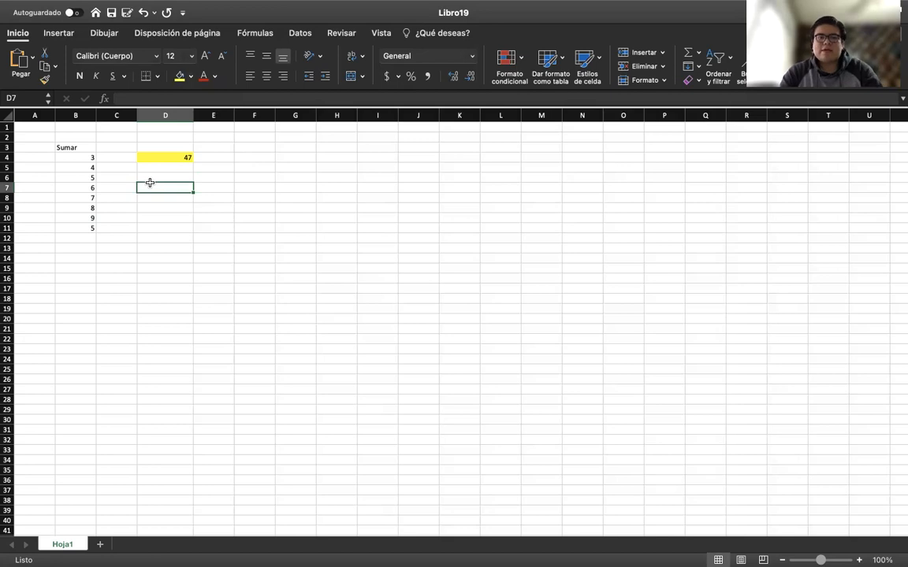
{"action": "type", "text": "="}
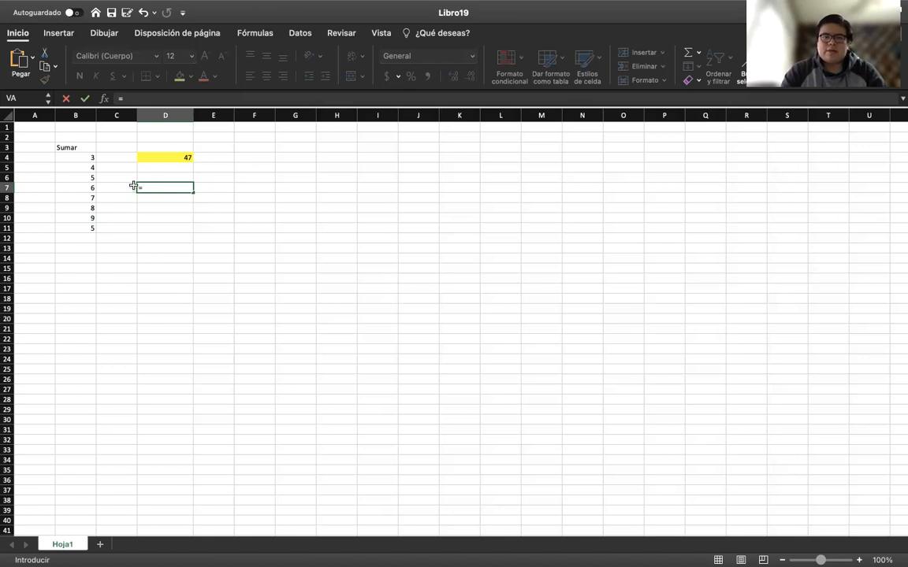
{"action": "left_click", "coordinate": [90, 167]}
{"action": "left_click", "coordinate": [85, 208]}
{"action": "left_click", "coordinate": [85, 158]}
{"action": "left_click", "coordinate": [89, 187]}
{"action": "key", "text": "BackSpace"}
{"action": "key", "text": "BackSpace"}
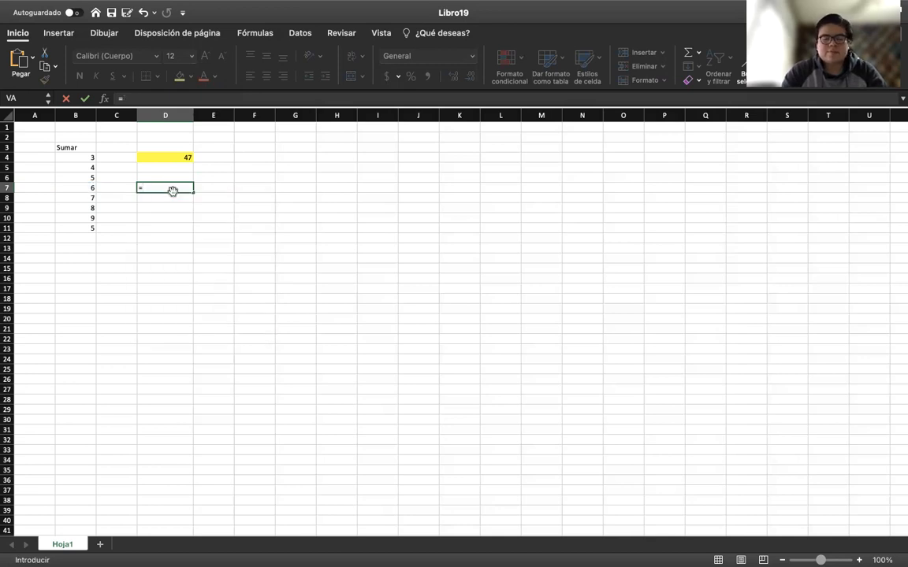
- Complete the D7 formula as =SUMA(B4,B5,B6,B7,B8,B9,B10,B11), giving each number cell as a separate argument
{"action": "type", "text": "su"}
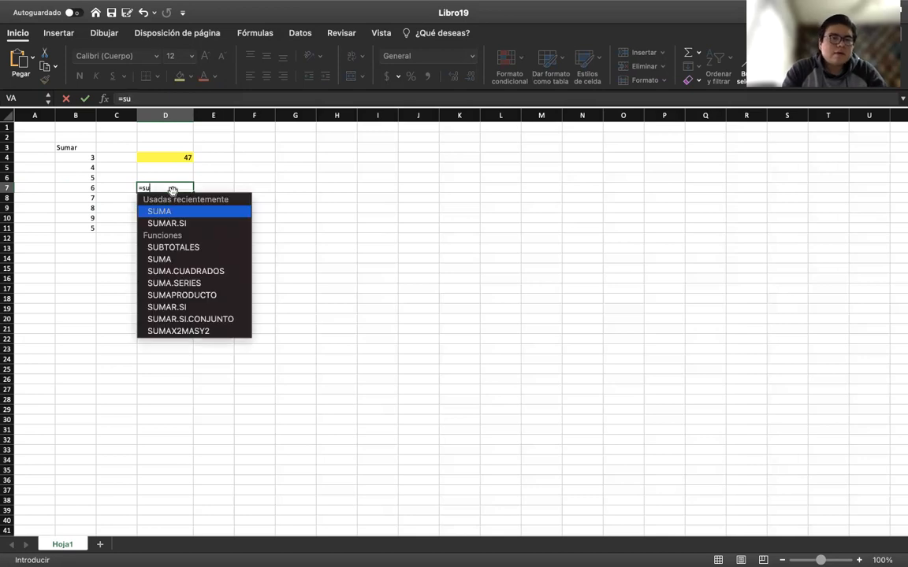
{"action": "key", "text": "BackSpace"}
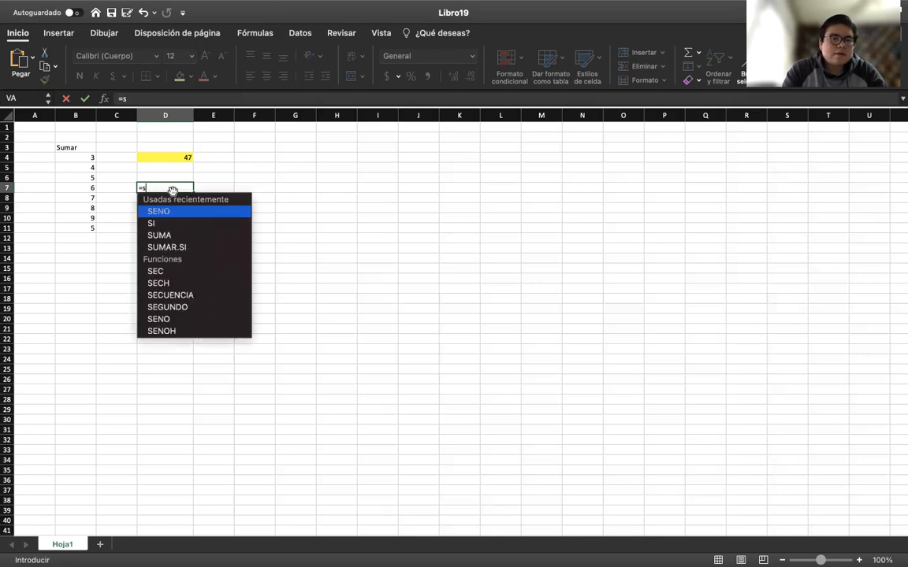
{"action": "type", "text": "uma"}
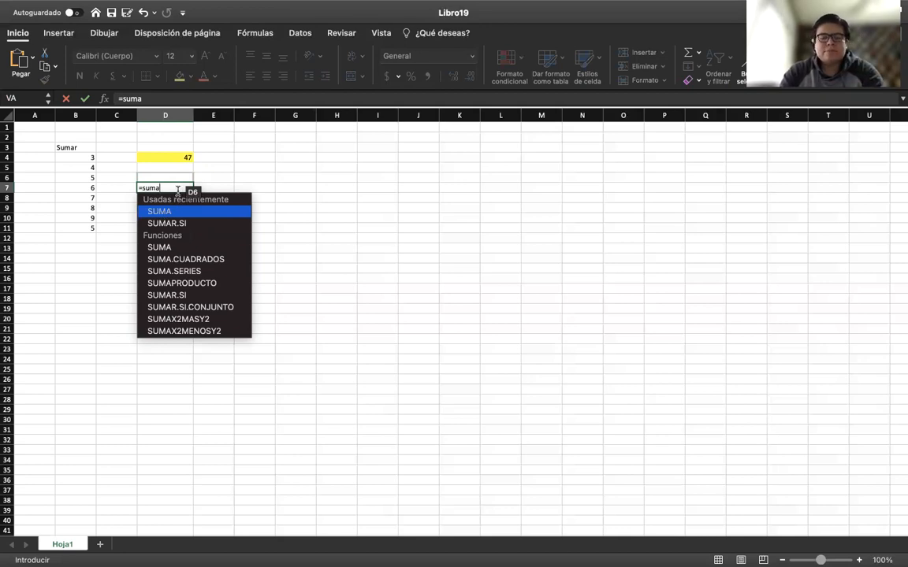
{"action": "type", "text": "("}
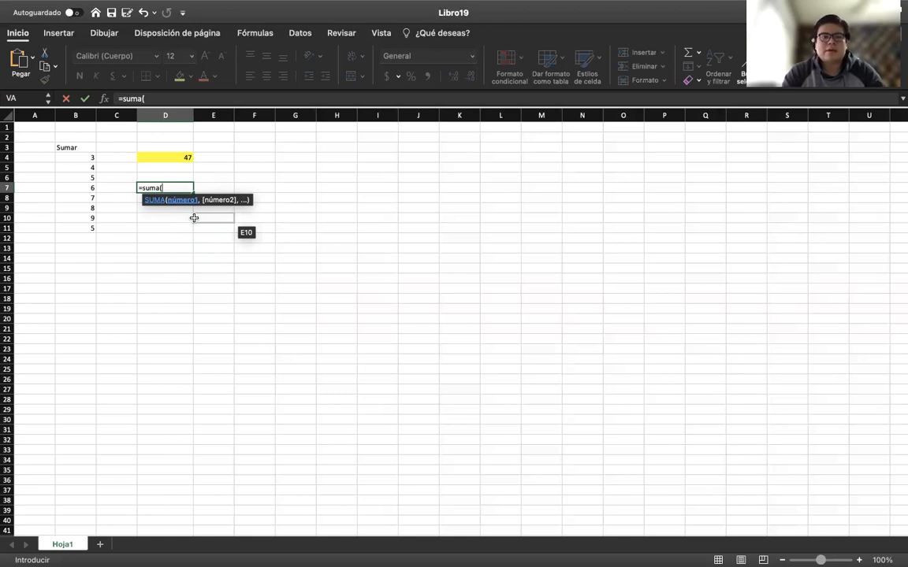
{"action": "left_click", "coordinate": [85, 158]}
{"action": "type", "text": ","}
{"action": "left_click", "coordinate": [83, 168]}
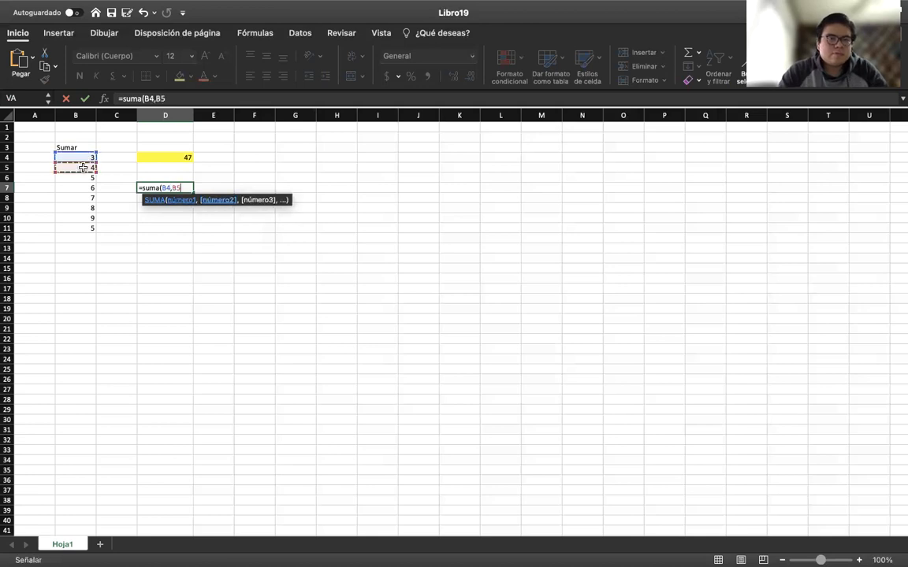
{"action": "type", "text": ","}
{"action": "left_click", "coordinate": [72, 179]}
{"action": "type", "text": ","}
{"action": "left_click", "coordinate": [67, 188]}
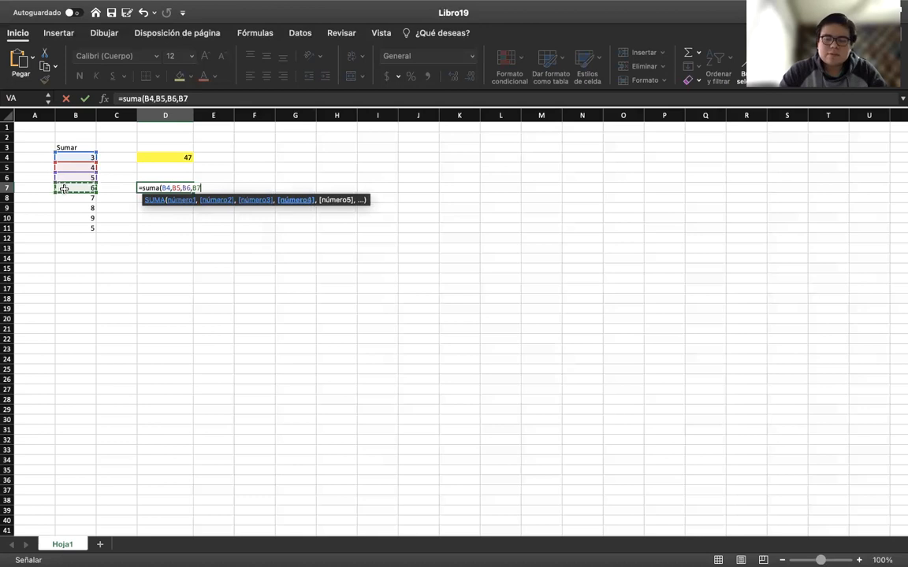
{"action": "type", "text": ","}
{"action": "left_click", "coordinate": [61, 198]}
{"action": "type", "text": ","}
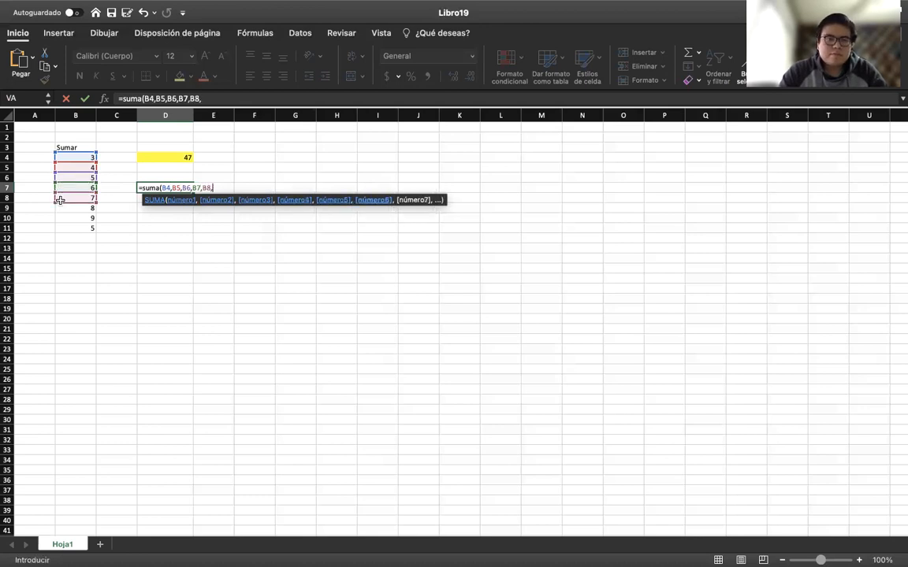
{"action": "left_click", "coordinate": [67, 209]}
{"action": "type", "text": ","}
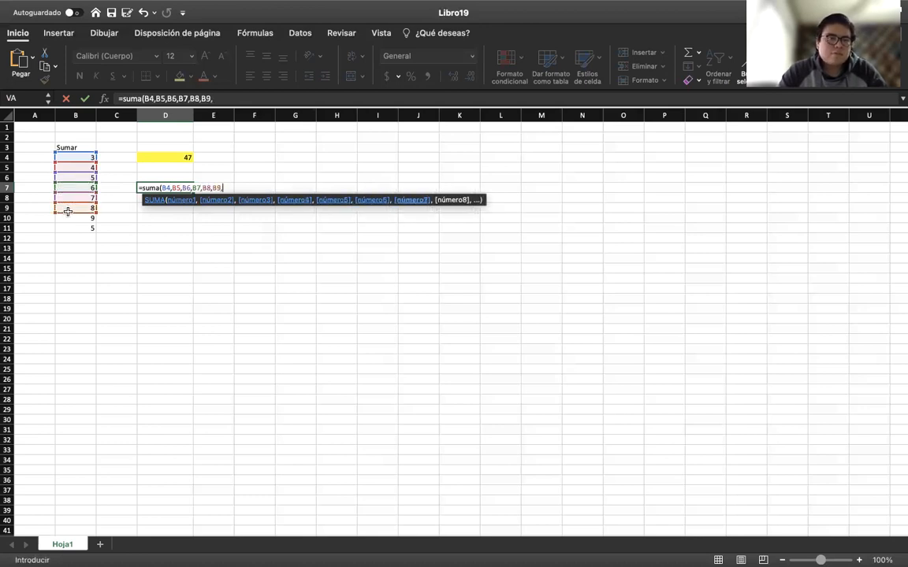
{"action": "left_click", "coordinate": [70, 219]}
{"action": "type", "text": ","}
{"action": "left_click", "coordinate": [68, 228]}
{"action": "type", "text": ")"}
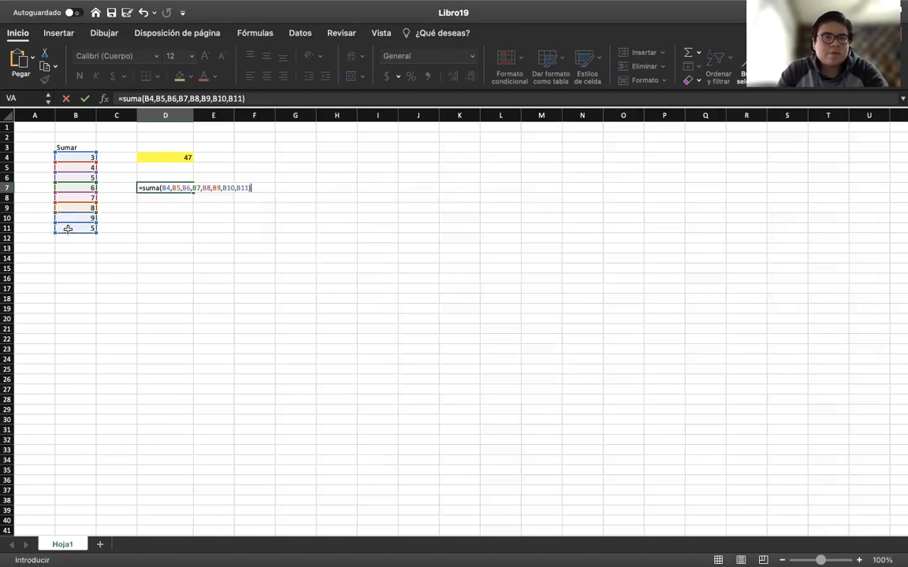
{"action": "key", "text": "Return"}
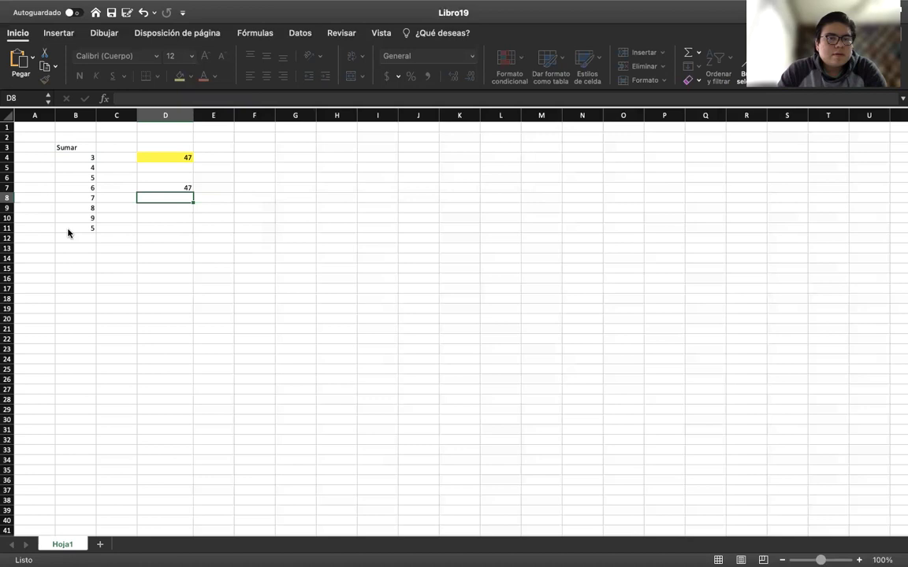
- Apply the yellow fill to the SUMA result in D7
{"action": "left_click", "coordinate": [175, 185]}
{"action": "left_click", "coordinate": [180, 75]}
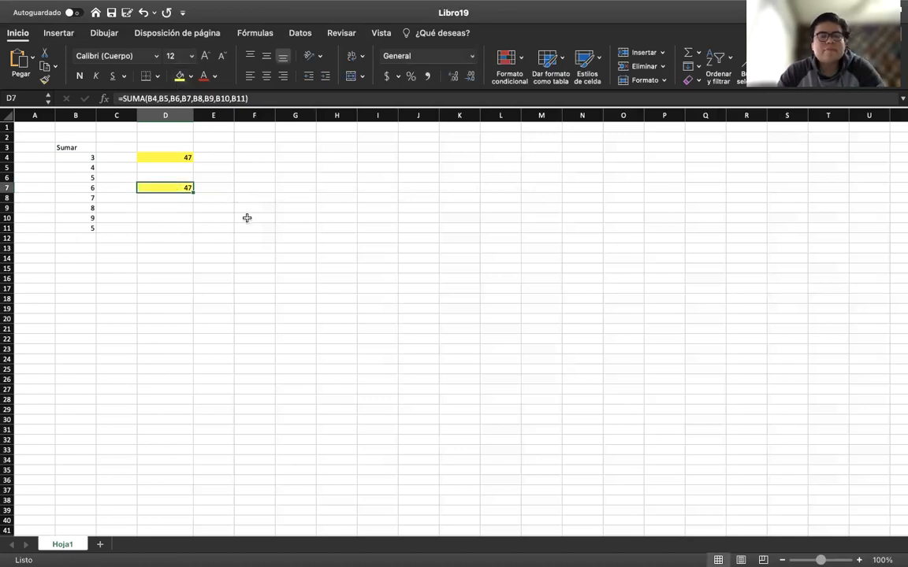
{"action": "left_click", "coordinate": [245, 217]}
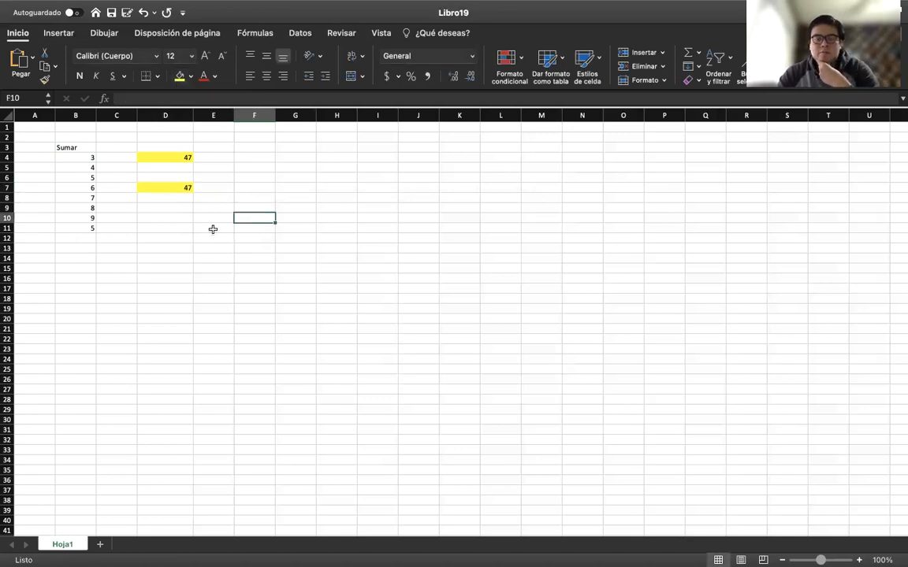
{"action": "left_click", "coordinate": [164, 155]}
{"action": "left_click", "coordinate": [264, 217]}
{"action": "left_click", "coordinate": [179, 189]}
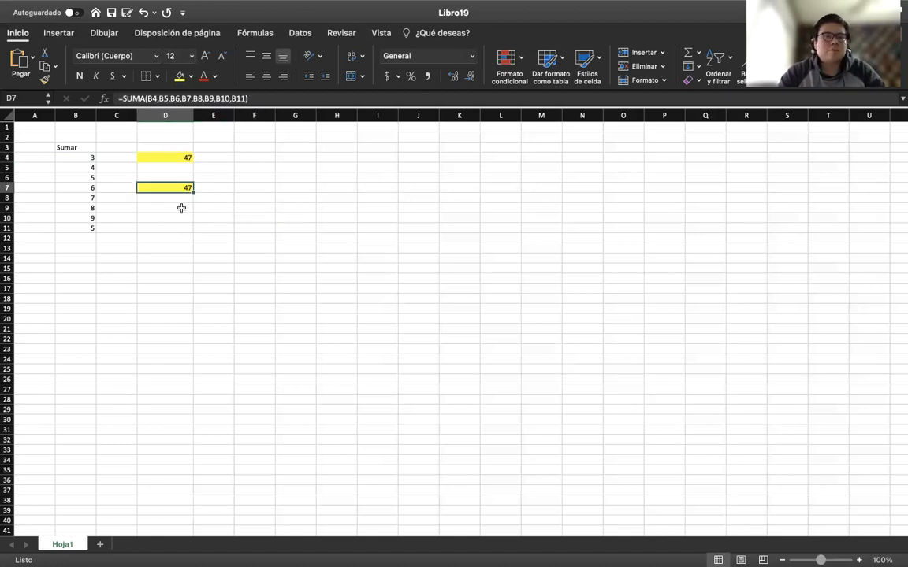
{"action": "left_click", "coordinate": [181, 208]}
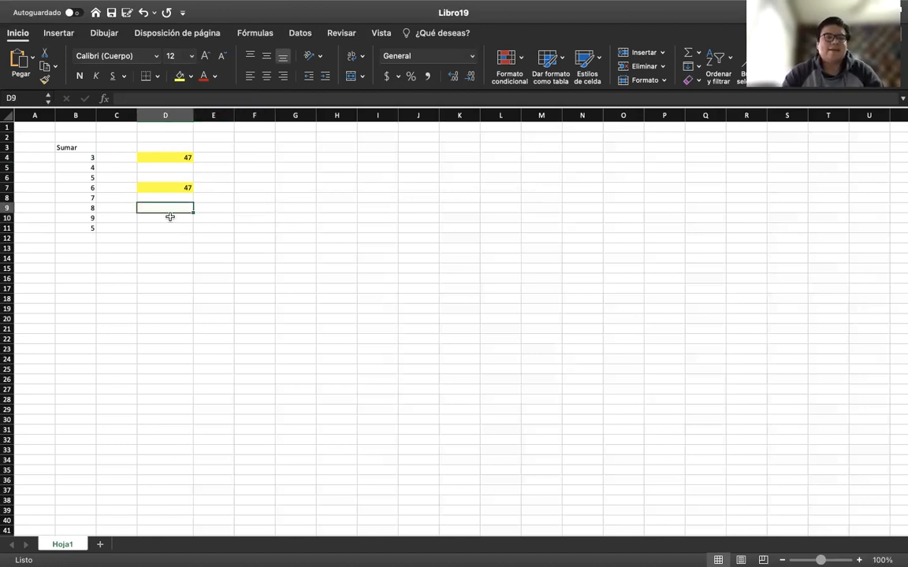
- Enter =SUMA(B4:B11) in cell D10, using the whole range of numbers as one argument
{"action": "left_click", "coordinate": [169, 217]}
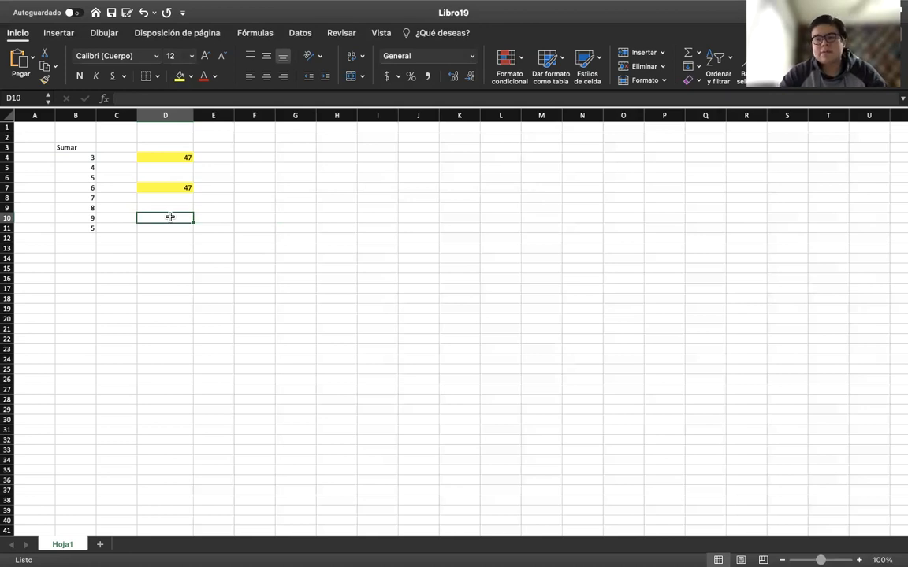
{"action": "type", "text": "="}
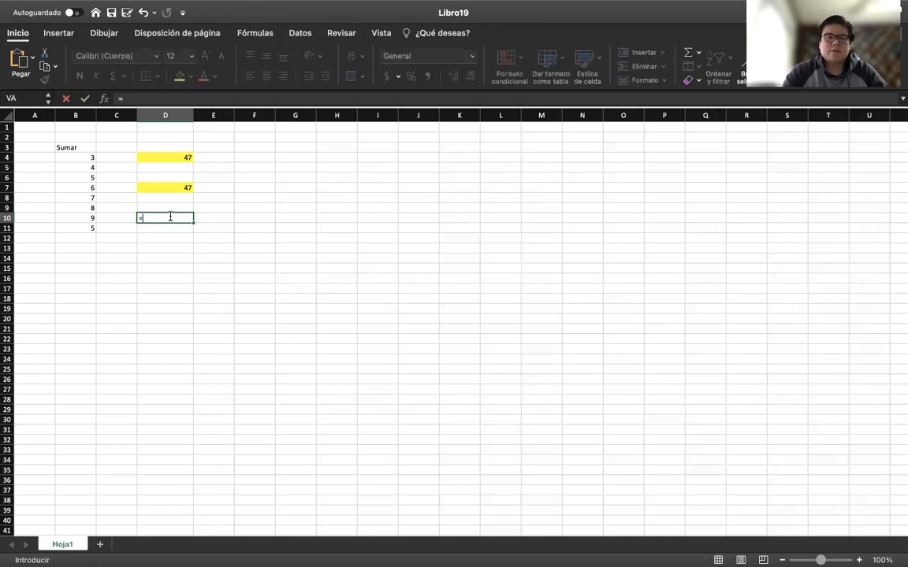
{"action": "type", "text": "suma("}
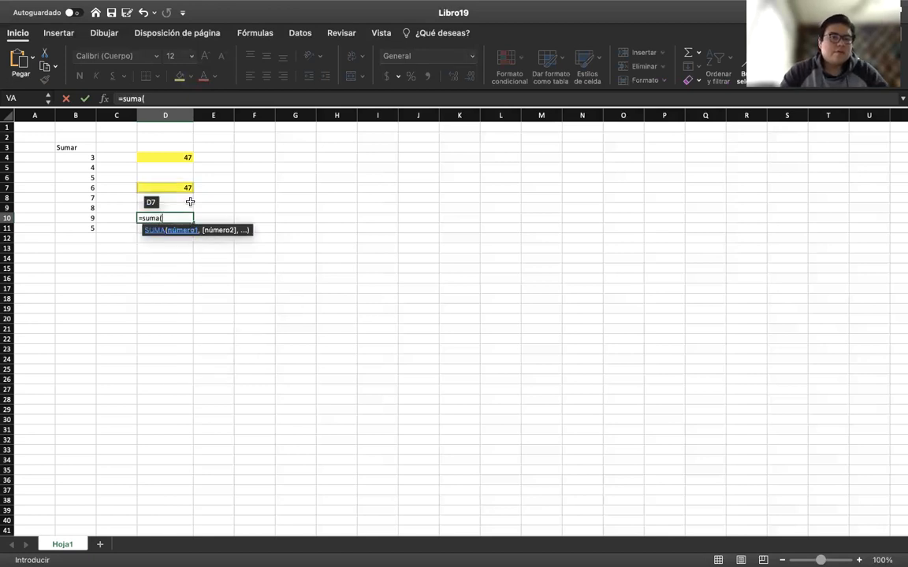
{"action": "left_click_drag", "start_coordinate": [89, 158], "coordinate": [86, 228]}
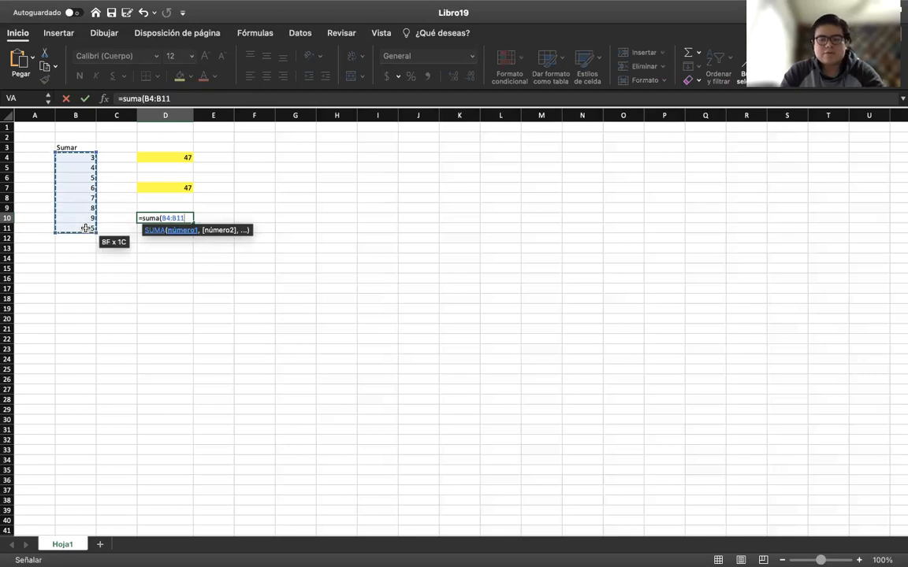
{"action": "type", "text": ")"}
{"action": "key", "text": "Return"}
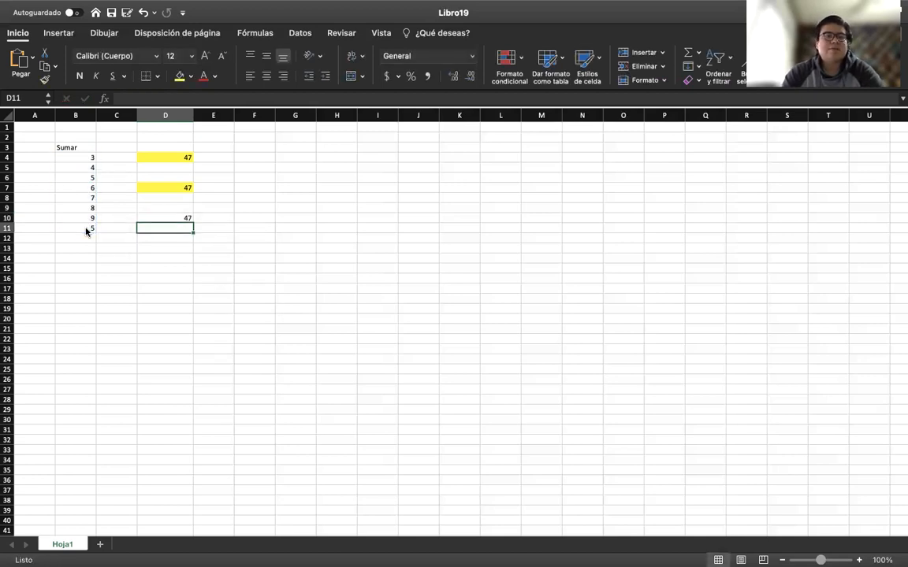
- Fill the range-based sum in D10 with yellow
{"action": "left_click", "coordinate": [164, 218]}
{"action": "left_click", "coordinate": [180, 75]}
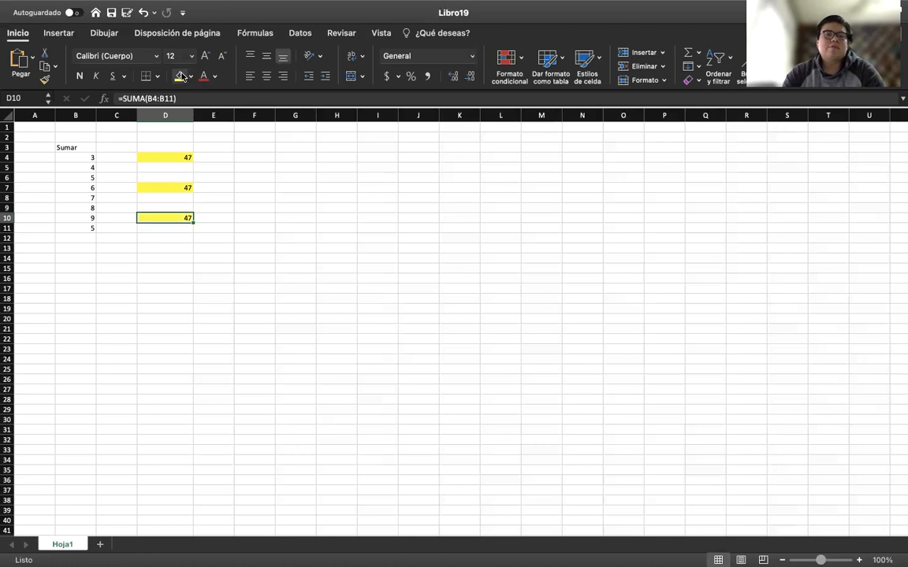
{"action": "left_click", "coordinate": [327, 339]}
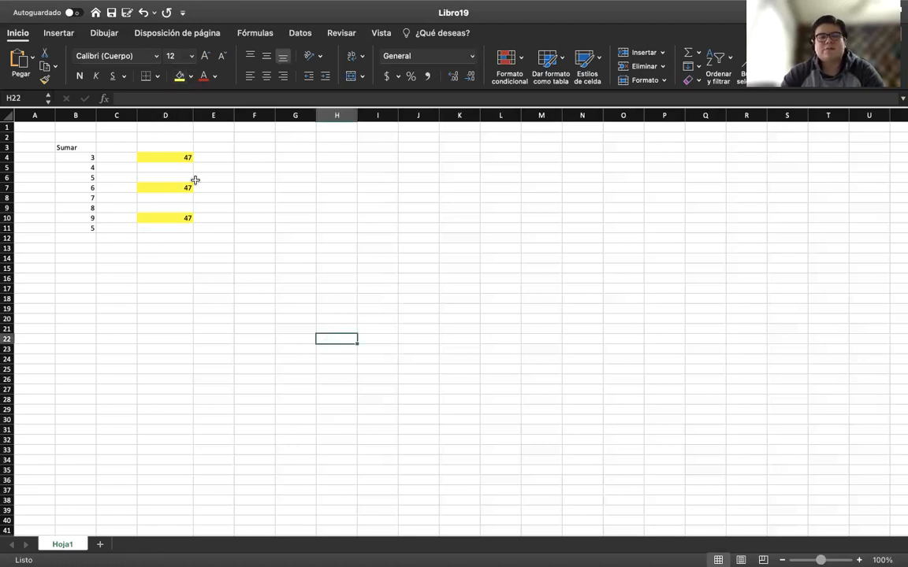
{"action": "left_click_drag", "start_coordinate": [169, 186], "coordinate": [156, 154]}
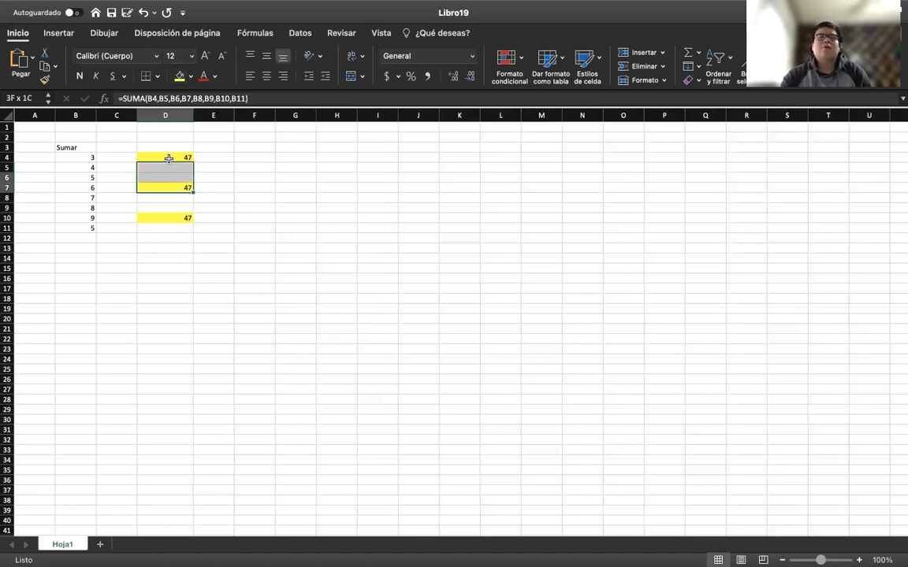
{"action": "left_click", "coordinate": [340, 288]}
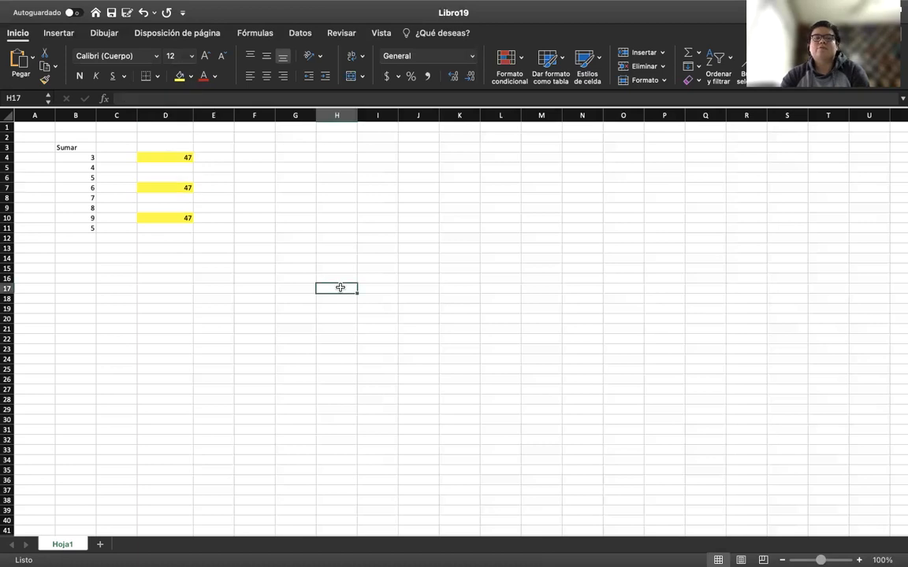
{"action": "left_click", "coordinate": [169, 269]}
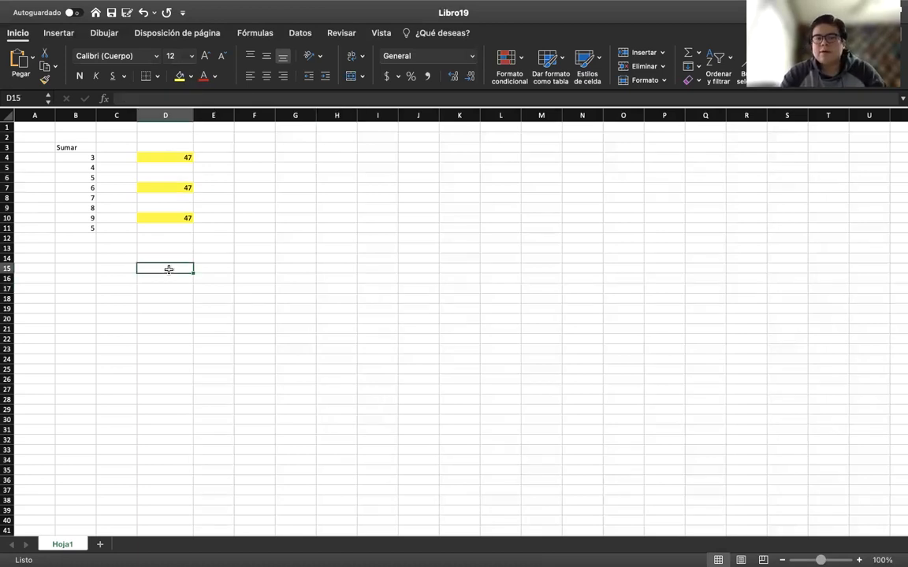
{"action": "left_click", "coordinate": [97, 328]}
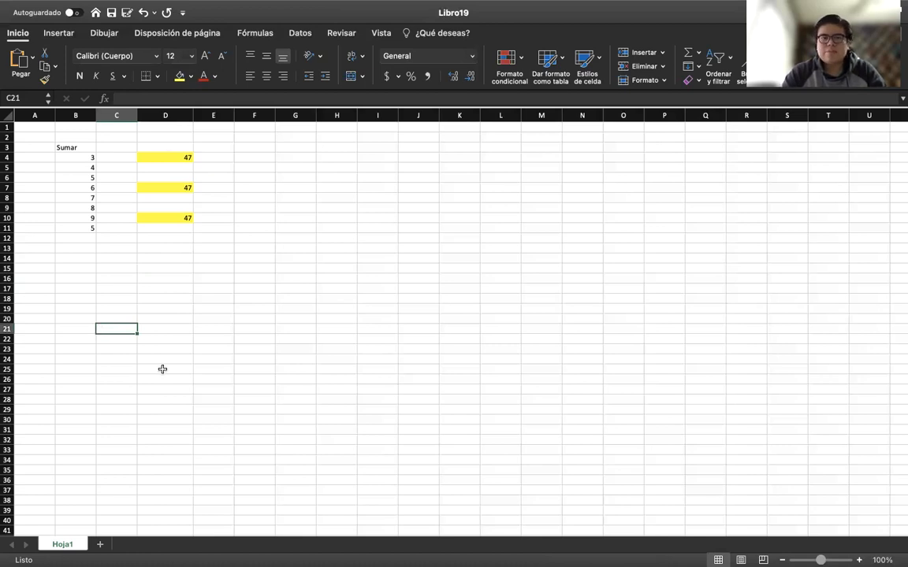
{"action": "left_click", "coordinate": [187, 290]}
{"action": "left_click", "coordinate": [265, 354]}
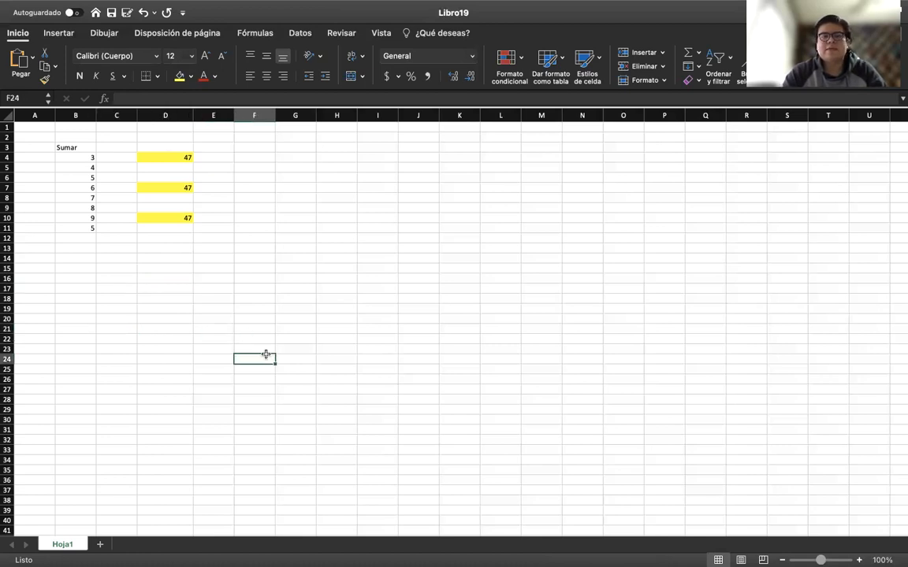
- Write the note "simbolos + - * /" in cell D17 and clear it again
{"action": "left_click", "coordinate": [179, 290]}
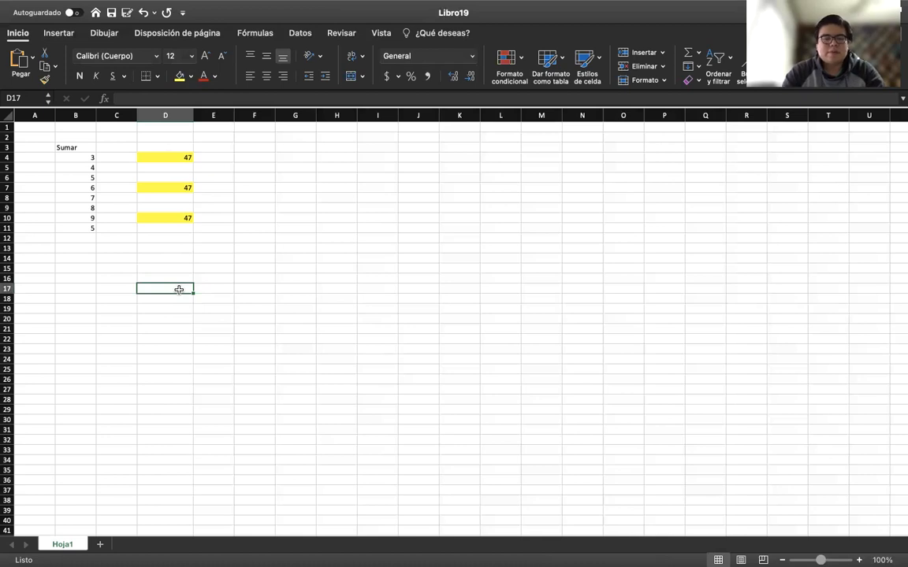
{"action": "type", "text": "simb"}
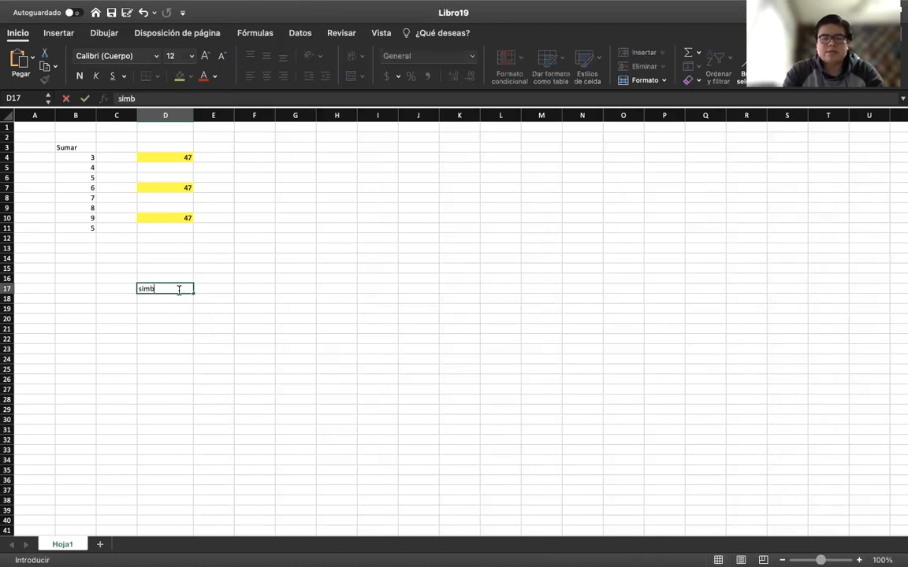
{"action": "type", "text": "olos + - *"}
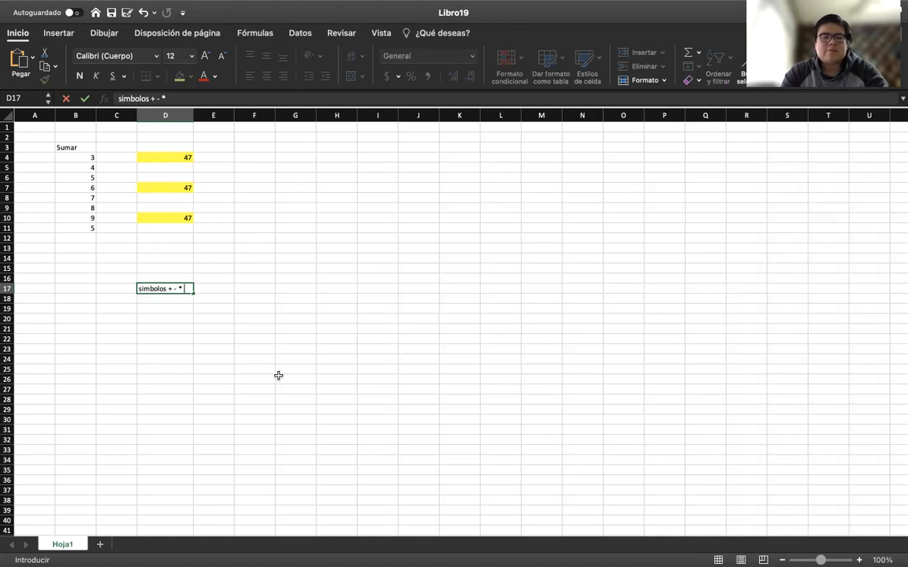
{"action": "type", "text": "/"}
{"action": "left_click", "coordinate": [324, 356]}
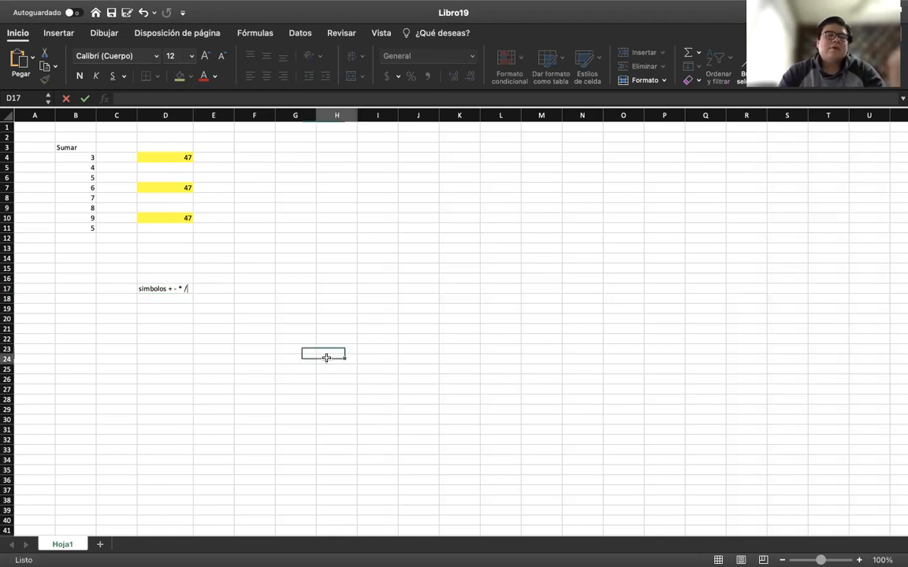
{"action": "left_click", "coordinate": [166, 291]}
{"action": "key", "text": "BackSpace"}
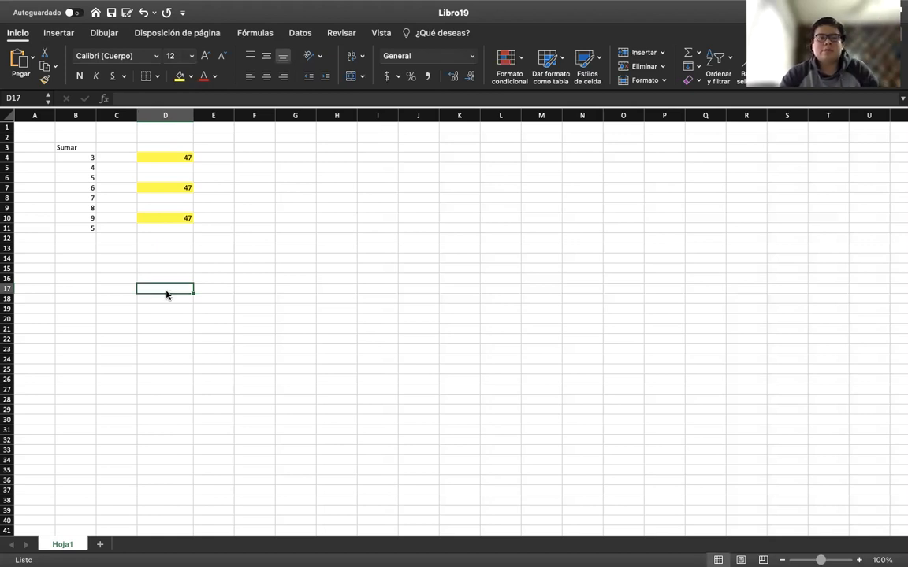
{"action": "left_click", "coordinate": [167, 410]}
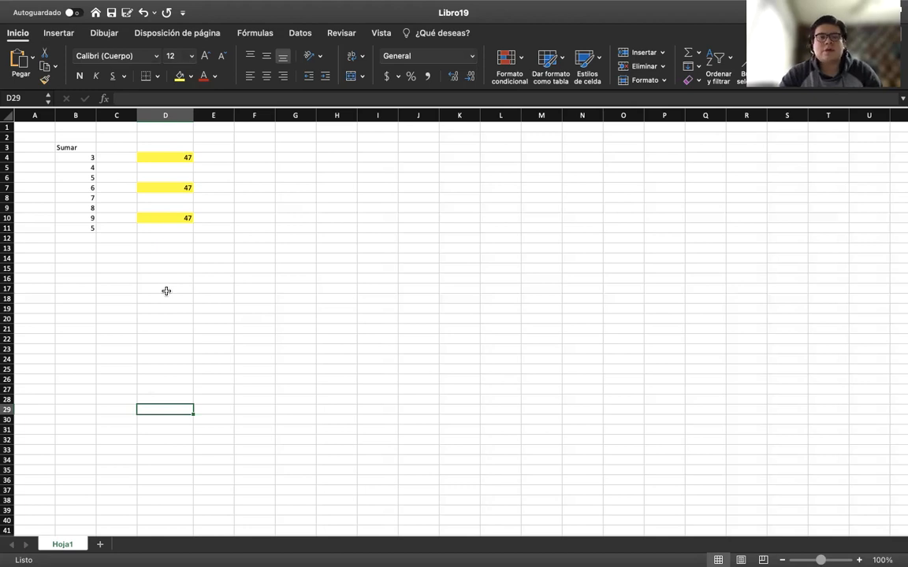
- Enter the heading Promedio in cell B16, below the sum exercise
{"action": "left_click", "coordinate": [70, 278]}
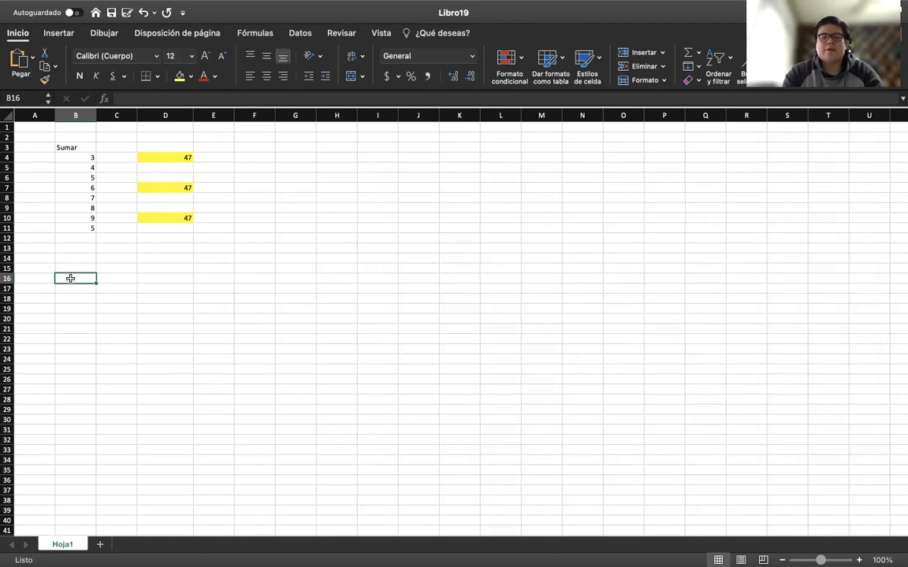
{"action": "type", "text": "Pro"}
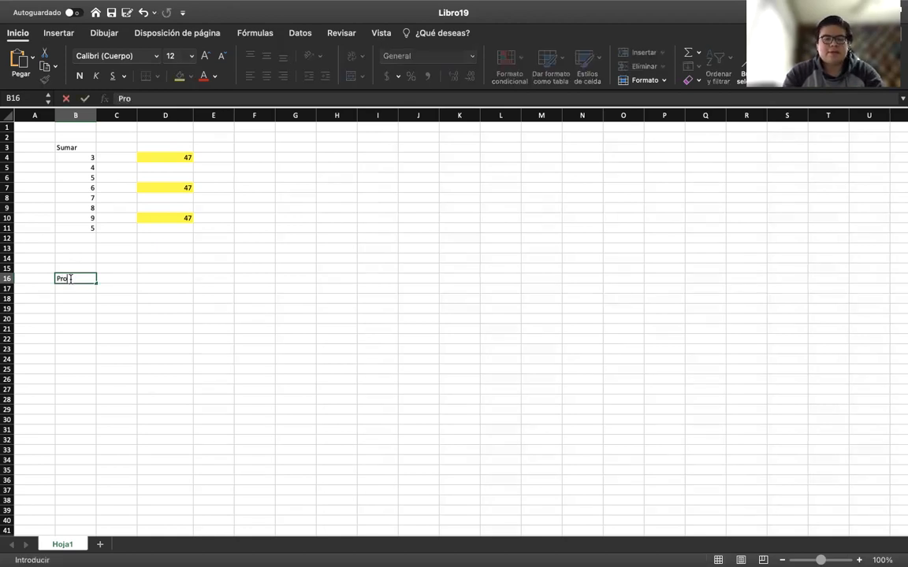
{"action": "type", "text": "medio"}
{"action": "left_click", "coordinate": [121, 328]}
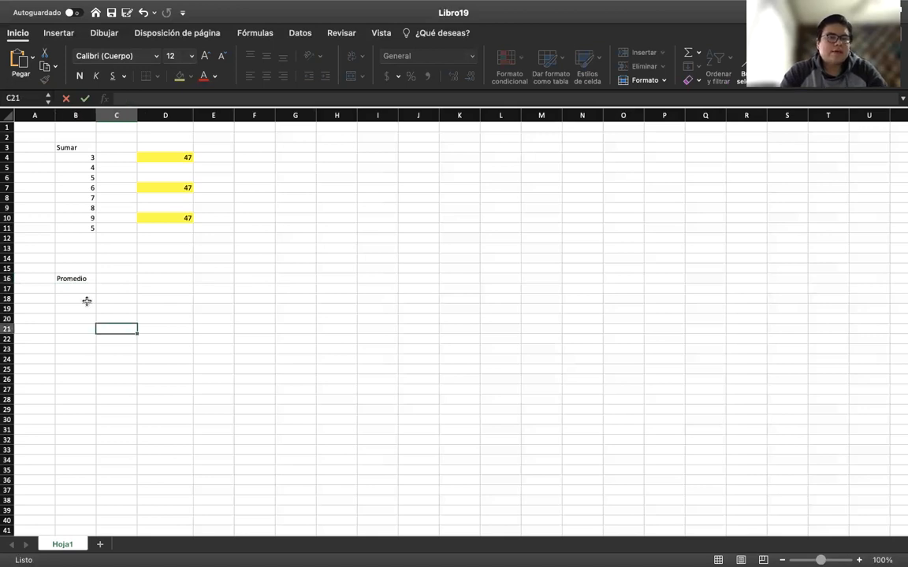
- Enter 10 8 in B17 and the numbers 9, 10, 7, 8, 9 and 10 down cells B18 to B23
{"action": "left_click", "coordinate": [68, 288]}
{"action": "type", "text": "10 8"}
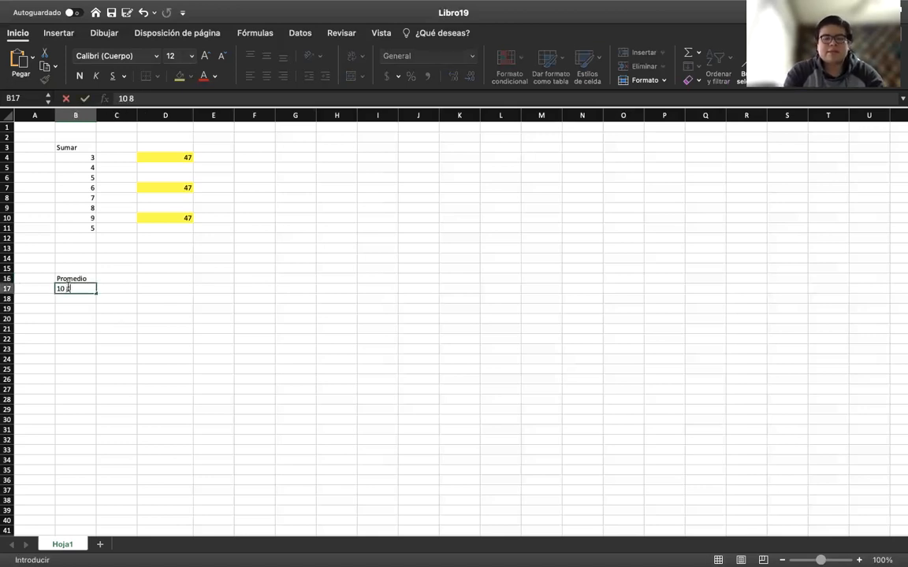
{"action": "key", "text": "Return"}
{"action": "type", "text": "9"}
{"action": "key", "text": "Return"}
{"action": "type", "text": "2"}
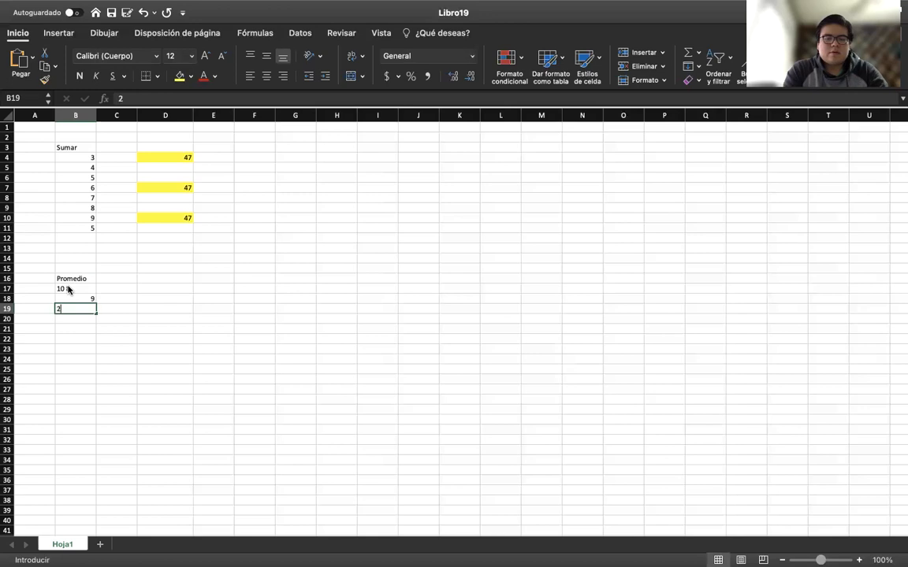
{"action": "key", "text": "BackSpace"}
{"action": "type", "text": "10"}
{"action": "key", "text": "Return"}
{"action": "type", "text": "7"}
{"action": "key", "text": "Return"}
{"action": "type", "text": "8"}
{"action": "key", "text": "Return"}
{"action": "type", "text": "9"}
{"action": "key", "text": "Return"}
{"action": "type", "text": "10"}
{"action": "key", "text": "Return"}
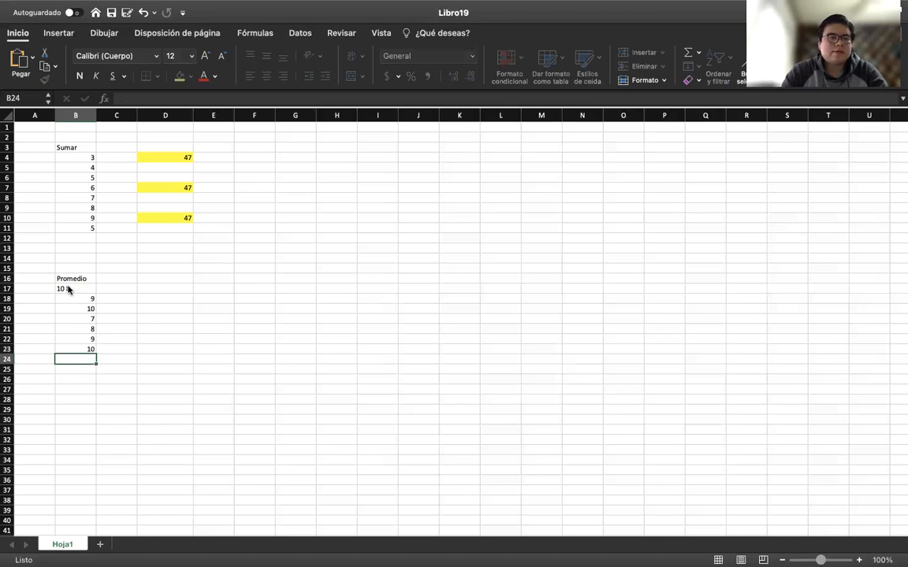
{"action": "left_click", "coordinate": [243, 408]}
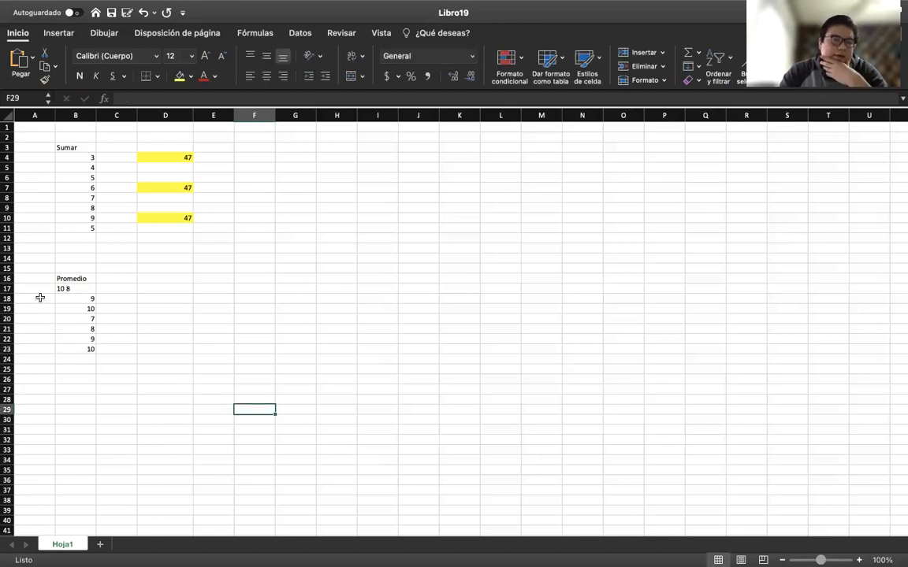
- Replace the mistyped entry in B17 with the number 10
{"action": "left_click", "coordinate": [71, 288]}
{"action": "key", "text": "BackSpace"}
{"action": "type", "text": "10"}
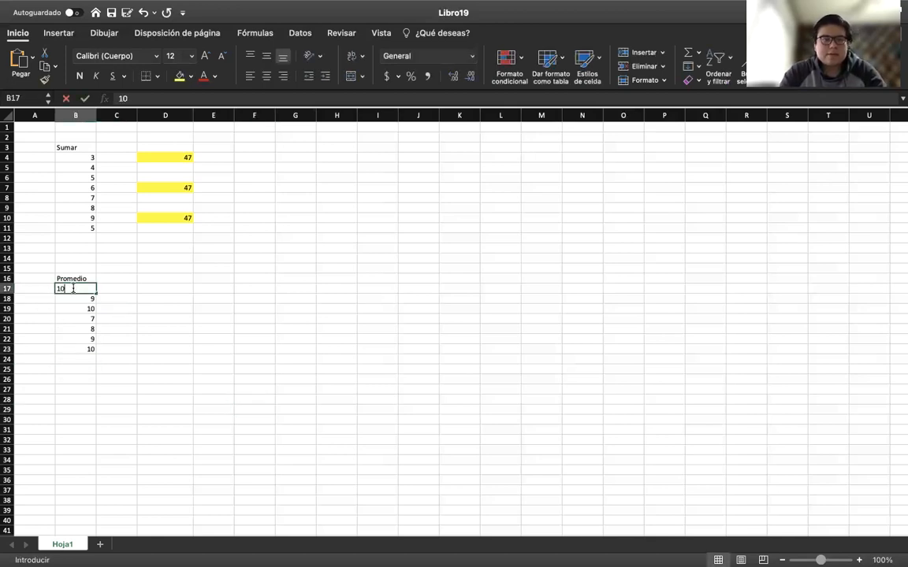
{"action": "left_click", "coordinate": [71, 347]}
- Label the first four grades with the subjects español, mate, ingles and geografia in cells A17 to A20
{"action": "left_click", "coordinate": [29, 289]}
{"action": "type", "text": "español"}
{"action": "key", "text": "Return"}
{"action": "type", "text": "mate"}
{"action": "key", "text": "Return"}
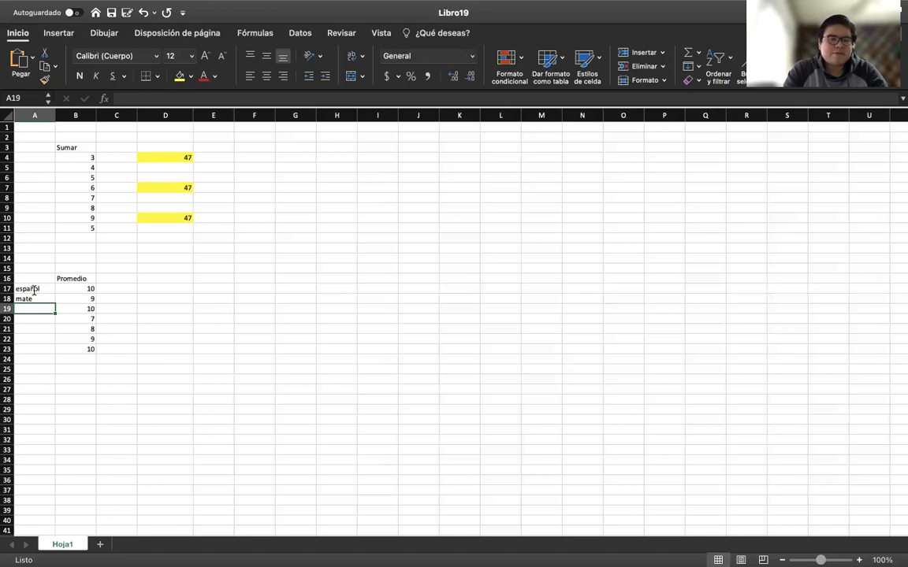
{"action": "type", "text": "ingles"}
{"action": "key", "text": "Return"}
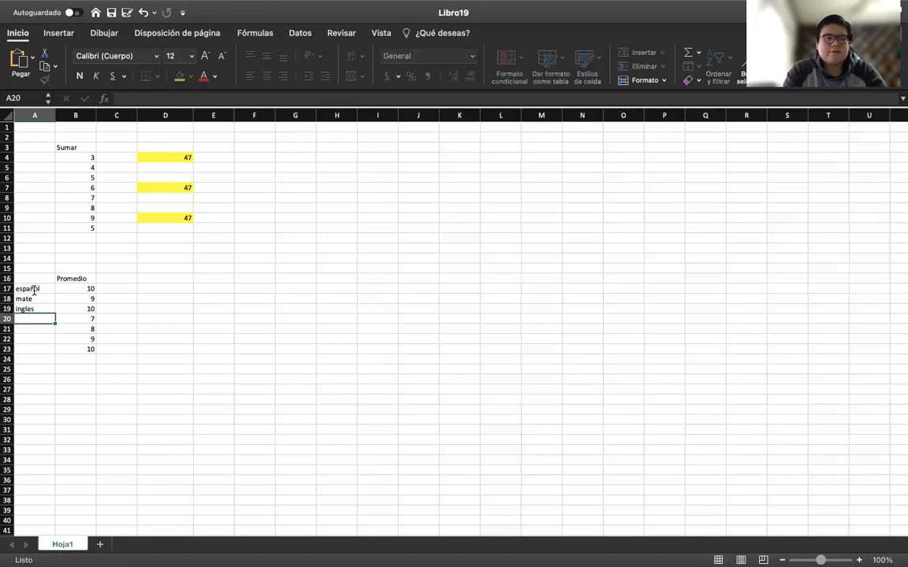
{"action": "type", "text": "geog"}
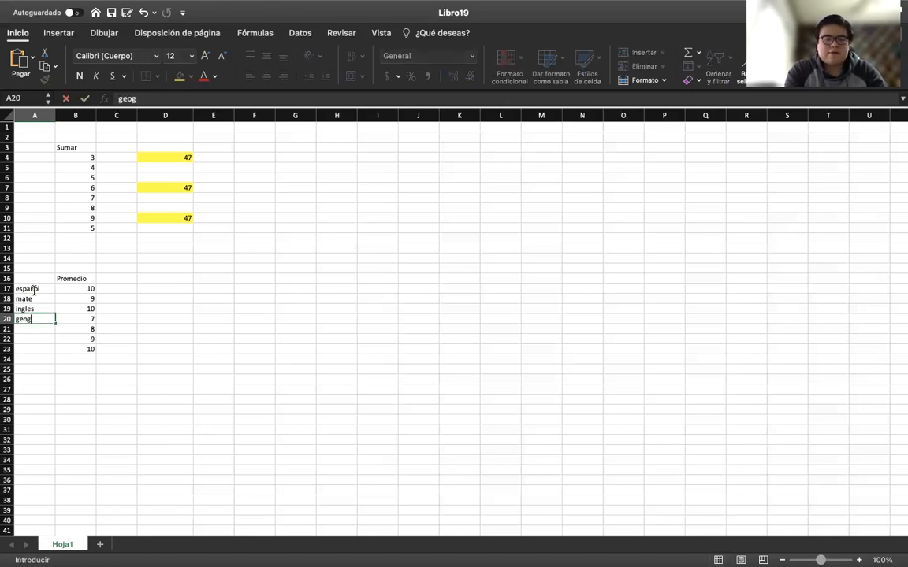
{"action": "type", "text": "rafia"}
{"action": "key", "text": "Return"}
- Label the remaining three grades historia, musica and ciencias naturales in cells A21 to A23
{"action": "type", "text": "hi"}
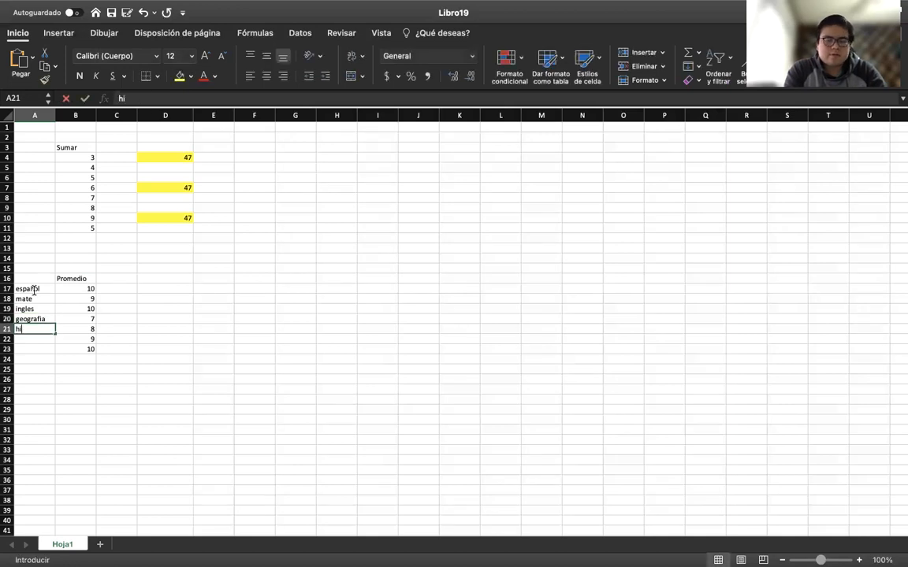
{"action": "type", "text": "storia"}
{"action": "key", "text": "Return"}
{"action": "type", "text": "musica"}
{"action": "key", "text": "Return"}
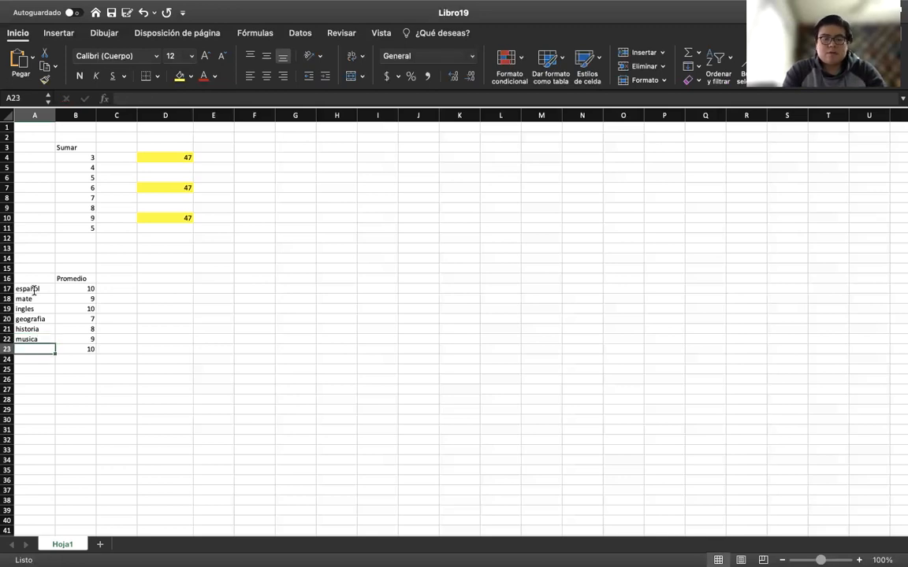
{"action": "type", "text": "cie"}
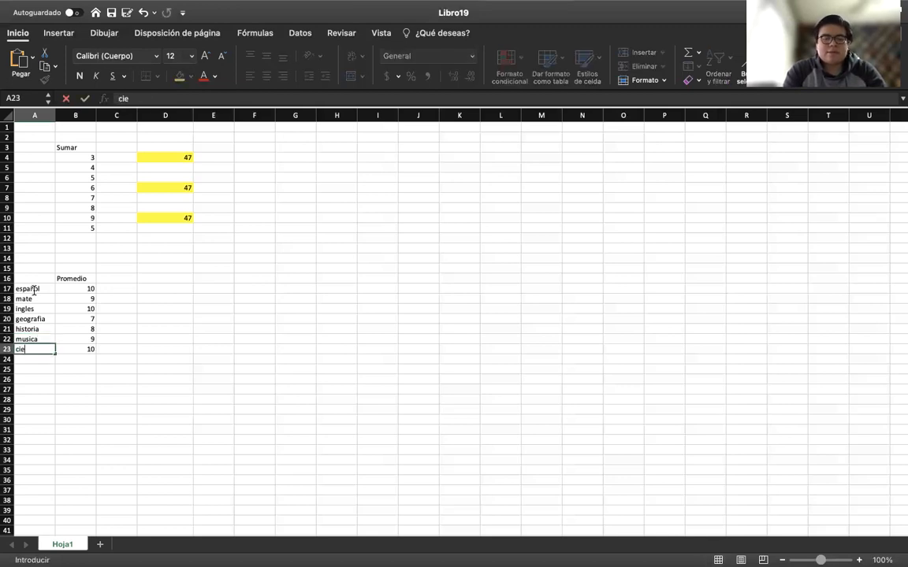
{"action": "type", "text": "ncias naturales"}
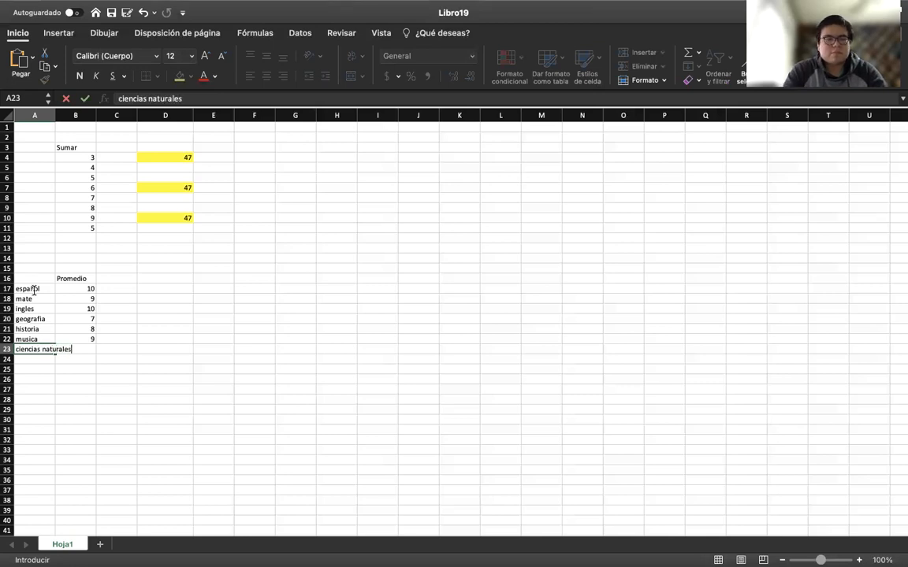
{"action": "left_click", "coordinate": [154, 347]}
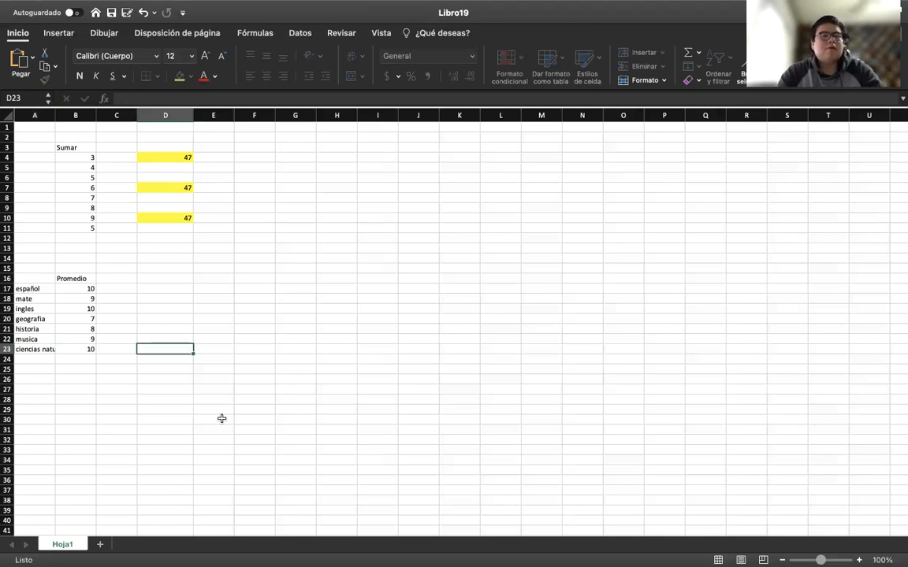
- Replace the heading in B16 above the grades with Calificaciones
{"action": "left_click", "coordinate": [74, 369]}
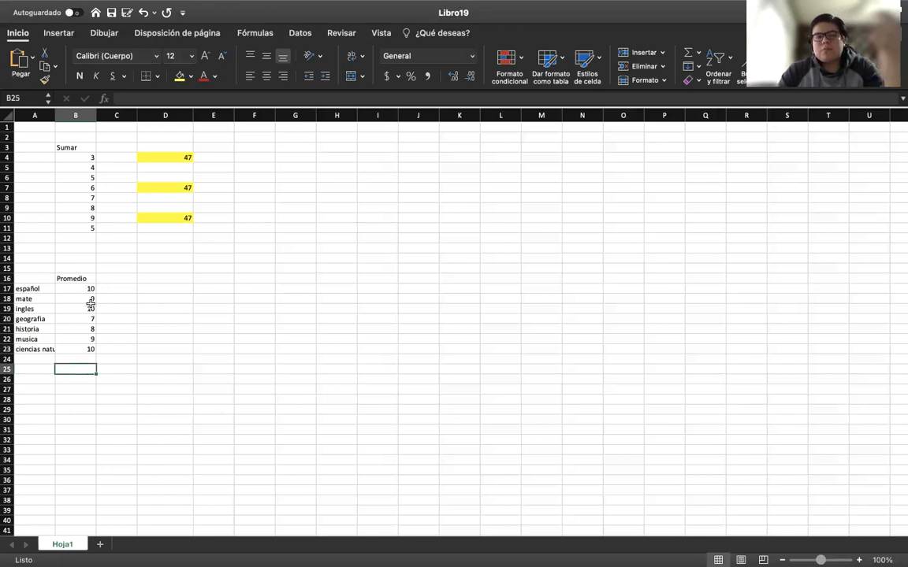
{"action": "left_click_drag", "start_coordinate": [73, 289], "coordinate": [74, 349]}
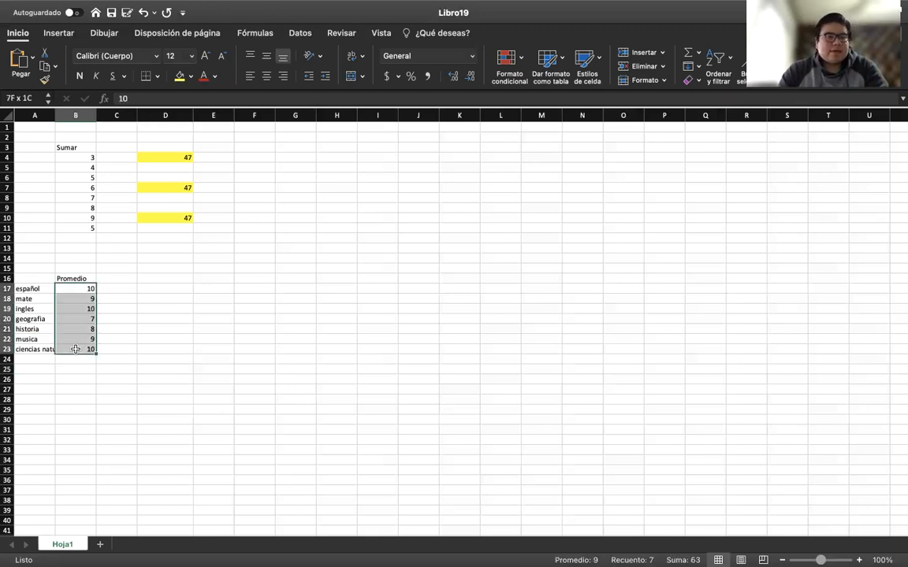
{"action": "left_click", "coordinate": [74, 278]}
{"action": "key", "text": "Delete"}
{"action": "type", "text": "Cali"}
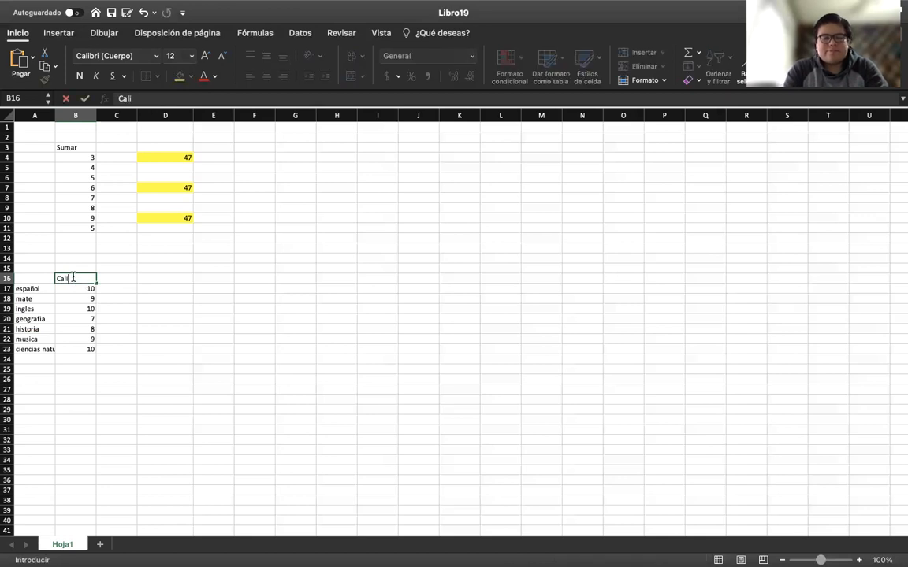
{"action": "type", "text": "ficac"}
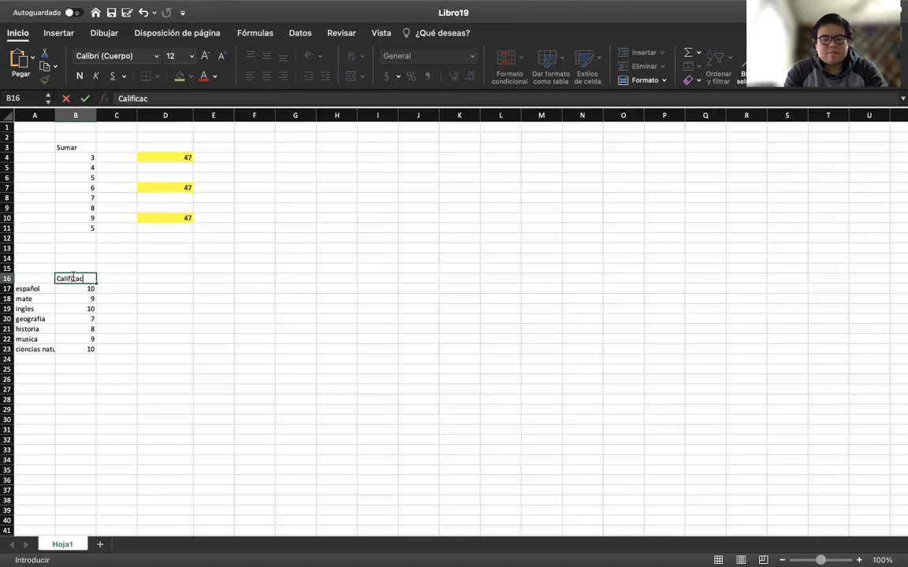
{"action": "type", "text": "ionbes"}
{"action": "left_click", "coordinate": [162, 401]}
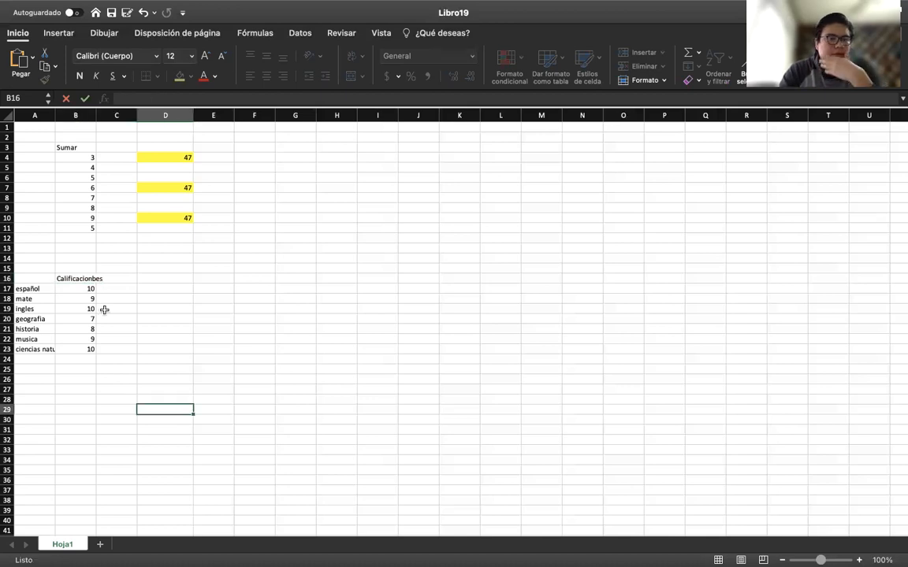
{"action": "left_click", "coordinate": [87, 276]}
{"action": "type", "text": "Cal"}
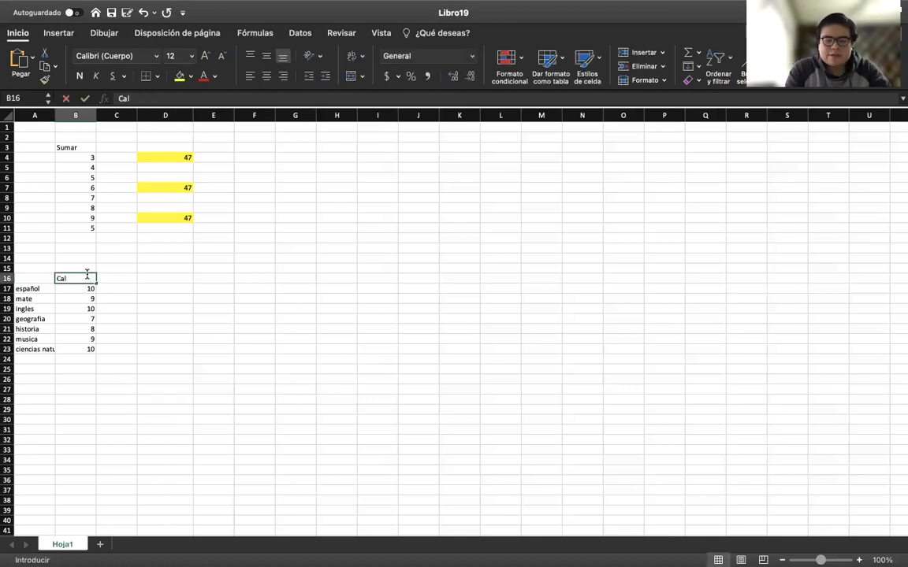
{"action": "type", "text": "ificaciones"}
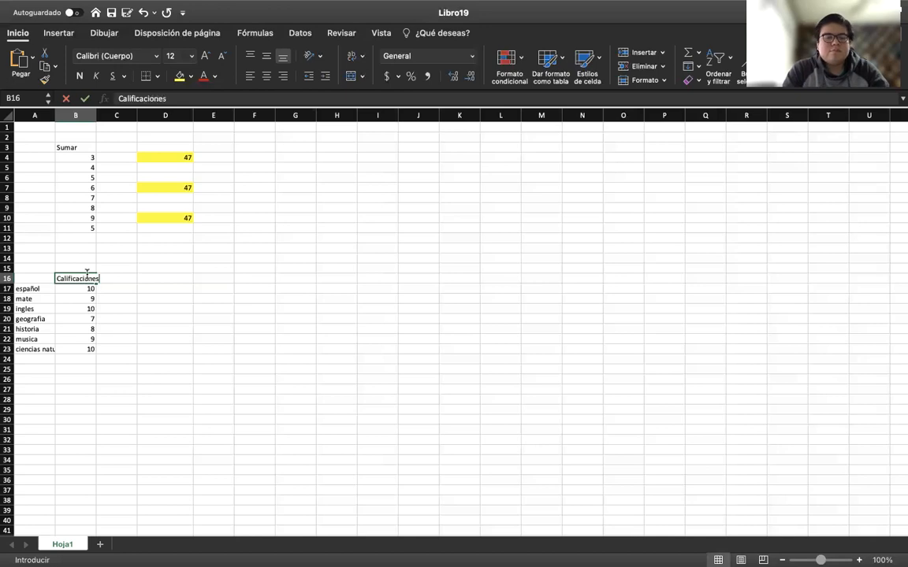
{"action": "left_click", "coordinate": [201, 422]}
{"action": "left_click", "coordinate": [226, 459]}
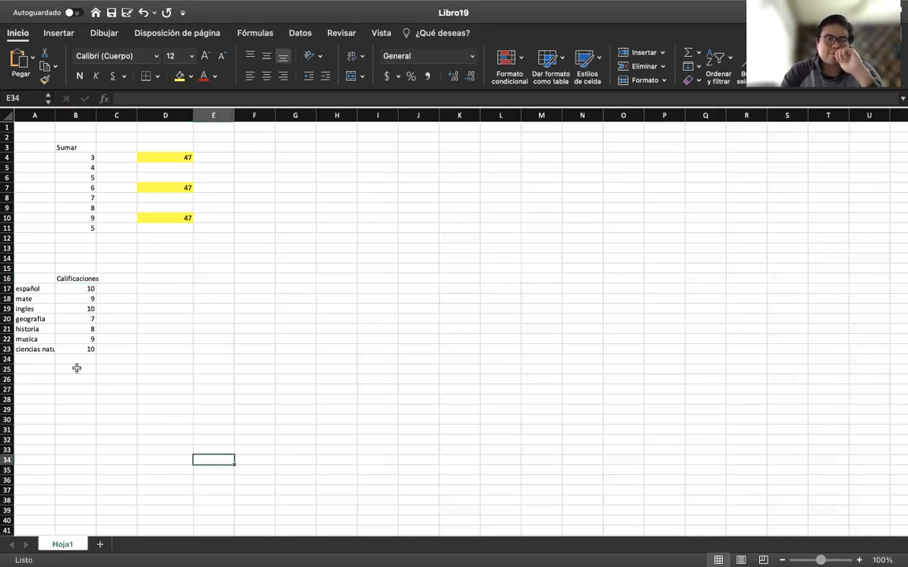
{"action": "left_click", "coordinate": [77, 368]}
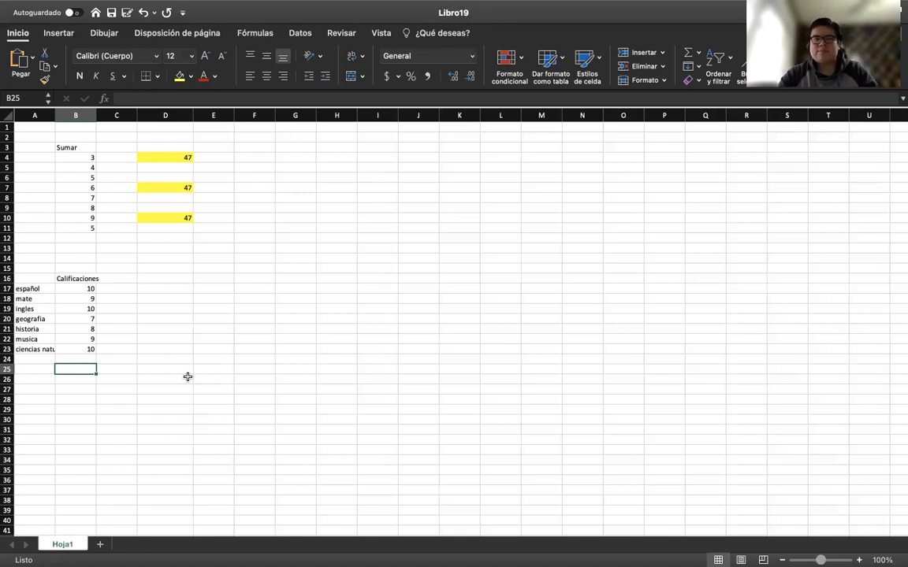
{"action": "left_click_drag", "start_coordinate": [71, 288], "coordinate": [75, 299]}
{"action": "left_click_drag", "start_coordinate": [80, 351], "coordinate": [78, 350]}
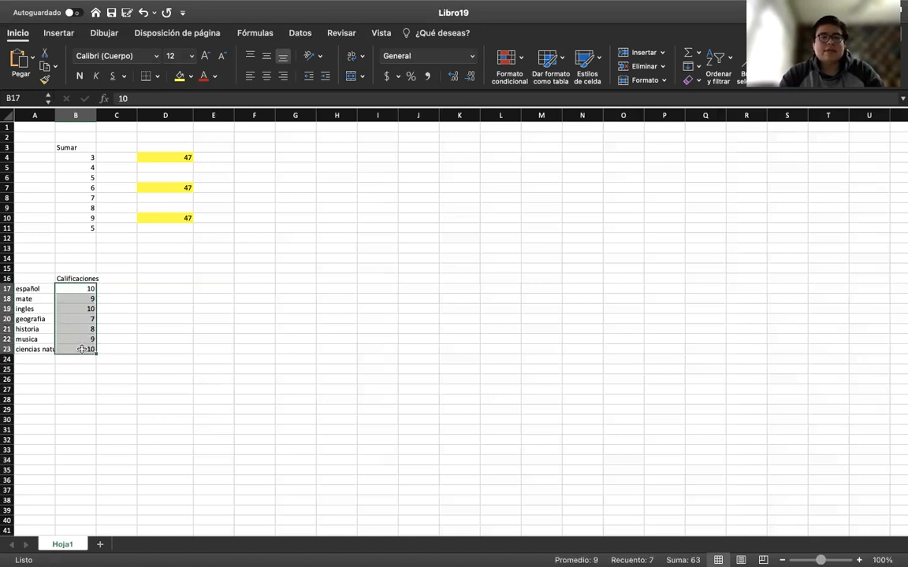
{"action": "left_click", "coordinate": [229, 346]}
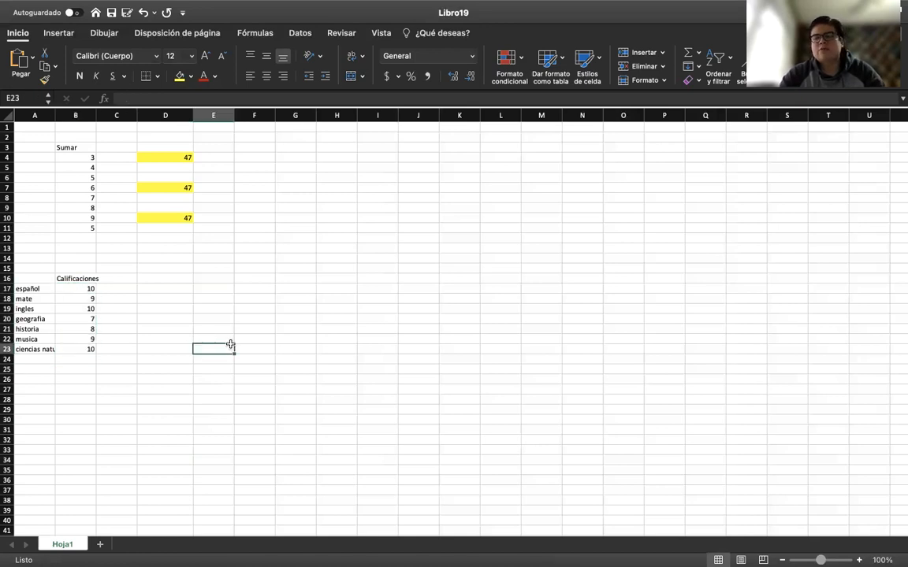
- Enter the label Promedio in A25, below the list of subjects
{"action": "left_click", "coordinate": [87, 387]}
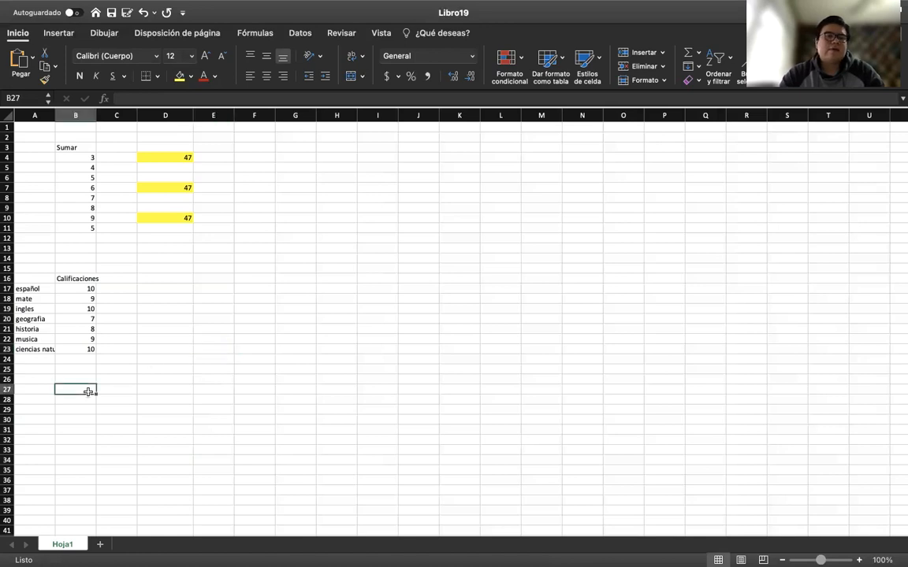
{"action": "left_click", "coordinate": [67, 369]}
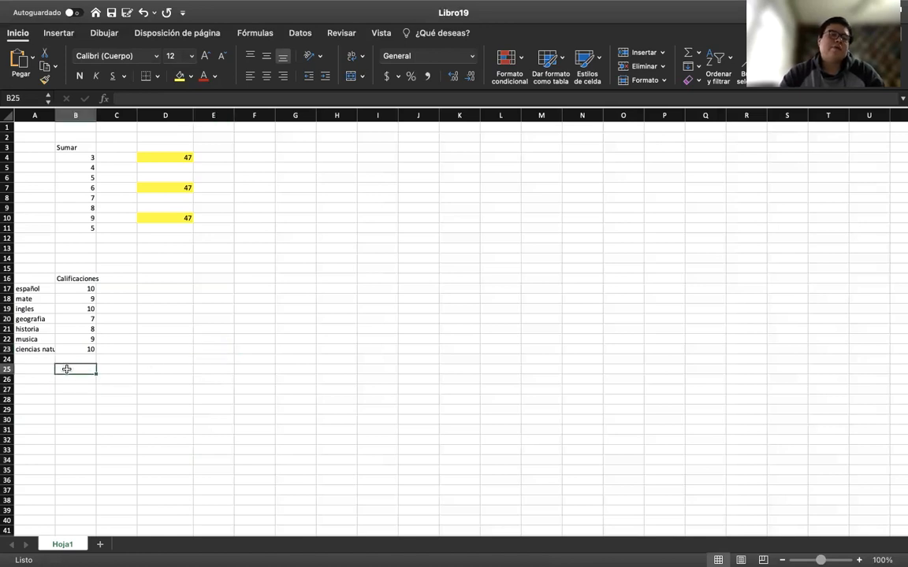
{"action": "left_click", "coordinate": [41, 369]}
{"action": "type", "text": "Promedio"}
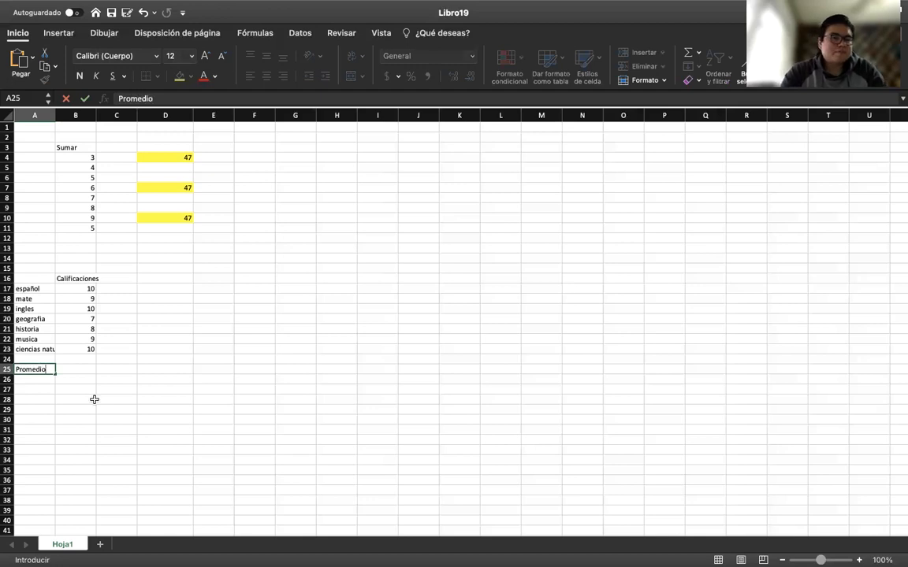
{"action": "left_click", "coordinate": [67, 369]}
{"action": "left_click", "coordinate": [185, 307]}
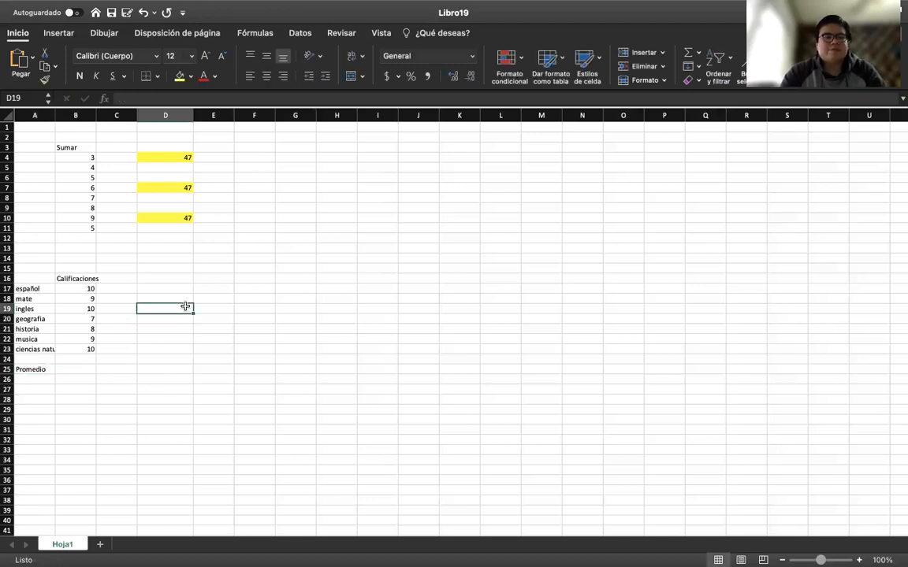
- Go through the grades in B17 to B23 one by one to count them
{"action": "left_click", "coordinate": [87, 289]}
{"action": "left_click", "coordinate": [78, 298]}
{"action": "left_click_drag", "start_coordinate": [81, 319], "coordinate": [81, 330]}
{"action": "left_click", "coordinate": [87, 358]}
{"action": "left_click_drag", "start_coordinate": [86, 295], "coordinate": [87, 349]}
{"action": "left_click", "coordinate": [154, 348]}
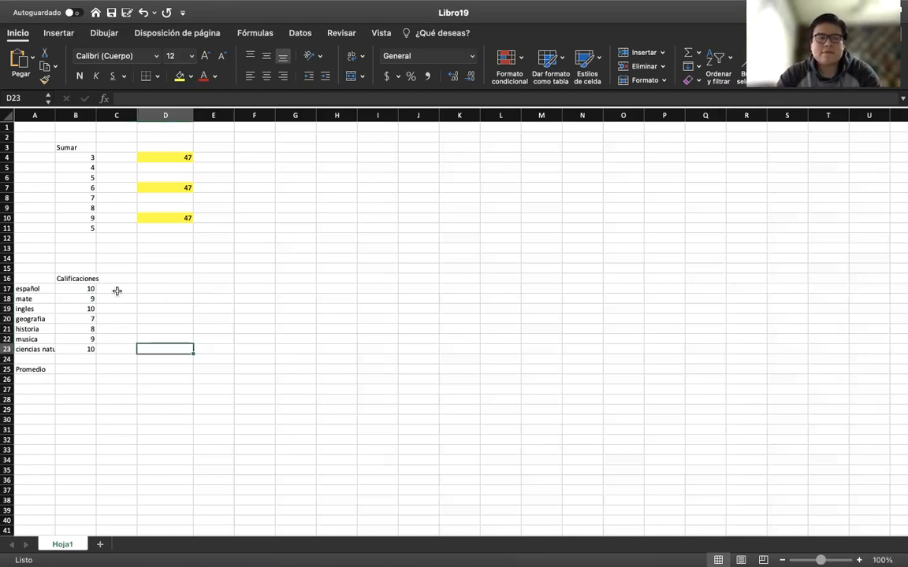
{"action": "left_click", "coordinate": [83, 290]}
{"action": "key", "text": "Down"}
{"action": "key", "text": "Down"}
{"action": "key", "text": "Down"}
{"action": "key", "text": "Down"}
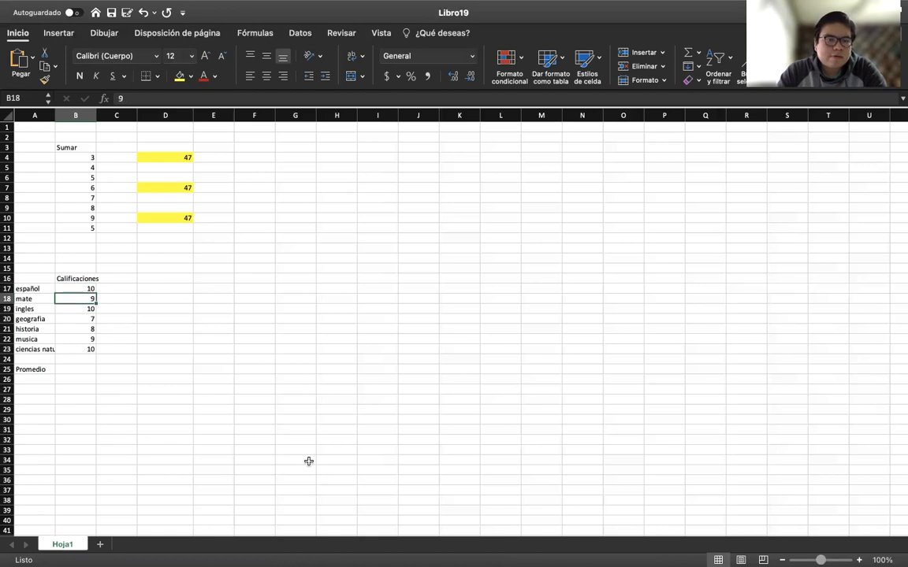
{"action": "key", "text": "Down"}
{"action": "key", "text": "Down"}
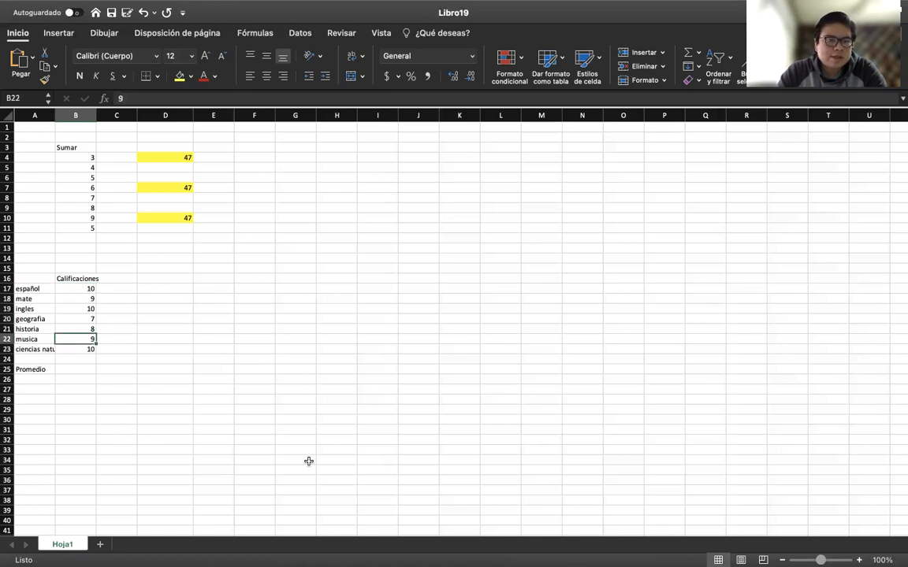
- Enter the number of grades, 7, in cell H18
{"action": "left_click", "coordinate": [337, 300]}
{"action": "type", "text": "7"}
{"action": "left_click", "coordinate": [487, 437]}
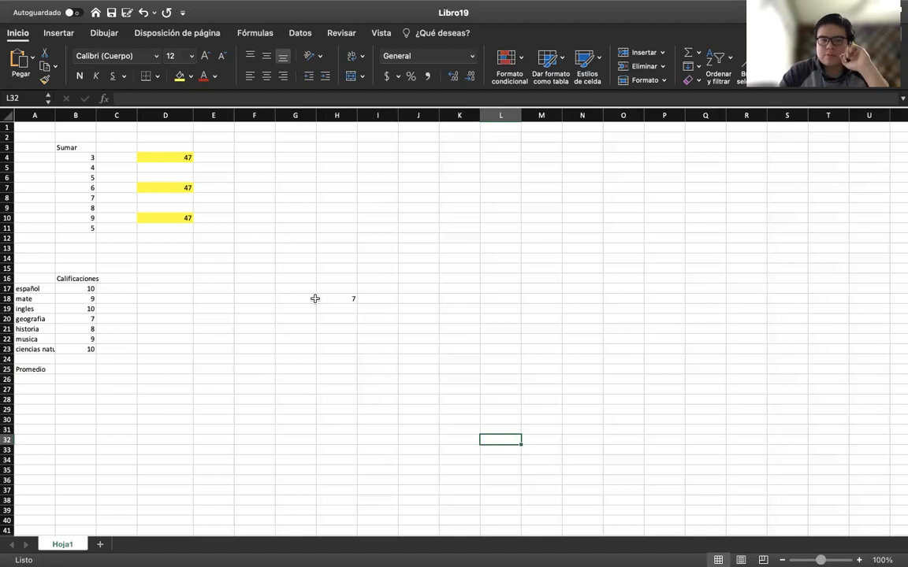
- Start a formula in B25 with an opening parenthesis that adds the grades B17+B18+B19+B20 by cell reference
{"action": "left_click", "coordinate": [73, 369]}
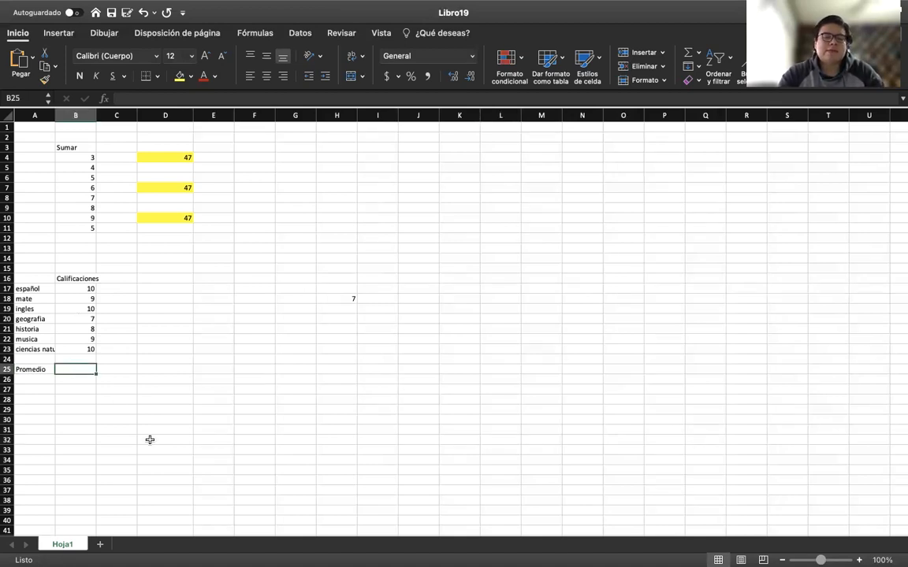
{"action": "type", "text": "="}
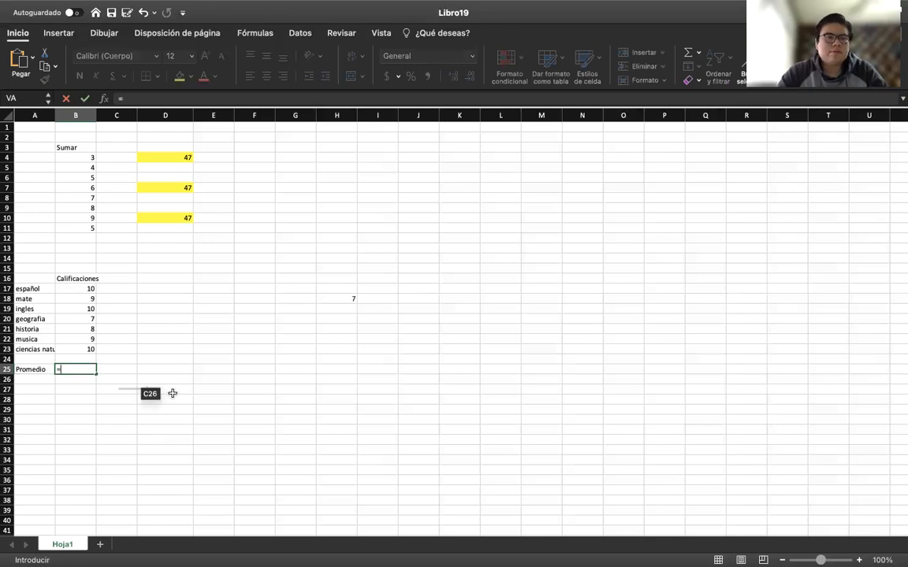
{"action": "type", "text": "("}
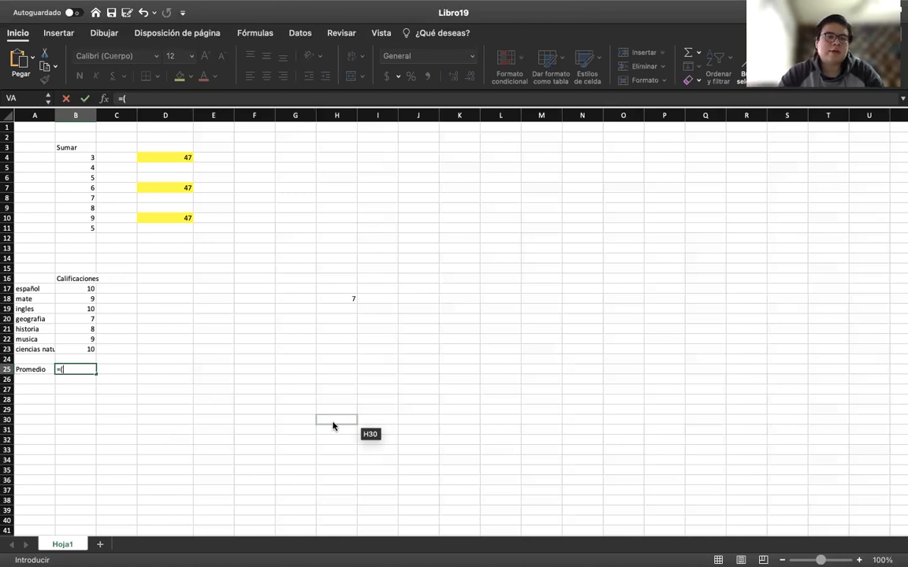
{"action": "left_click", "coordinate": [87, 288]}
{"action": "type", "text": "+"}
{"action": "left_click", "coordinate": [81, 300]}
{"action": "type", "text": "+"}
{"action": "left_click", "coordinate": [76, 309]}
{"action": "type", "text": "+"}
{"action": "left_click", "coordinate": [75, 320]}
{"action": "type", "text": "+"}
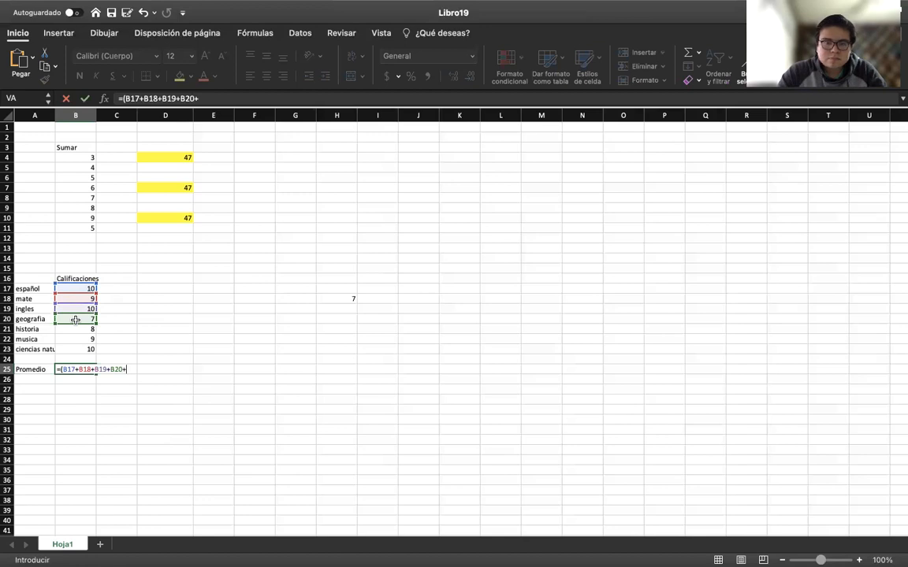
- Extend the B25 formula with the grades B21, B22 and B23 and close the parenthesis around the sum
{"action": "left_click", "coordinate": [71, 328]}
{"action": "type", "text": "+"}
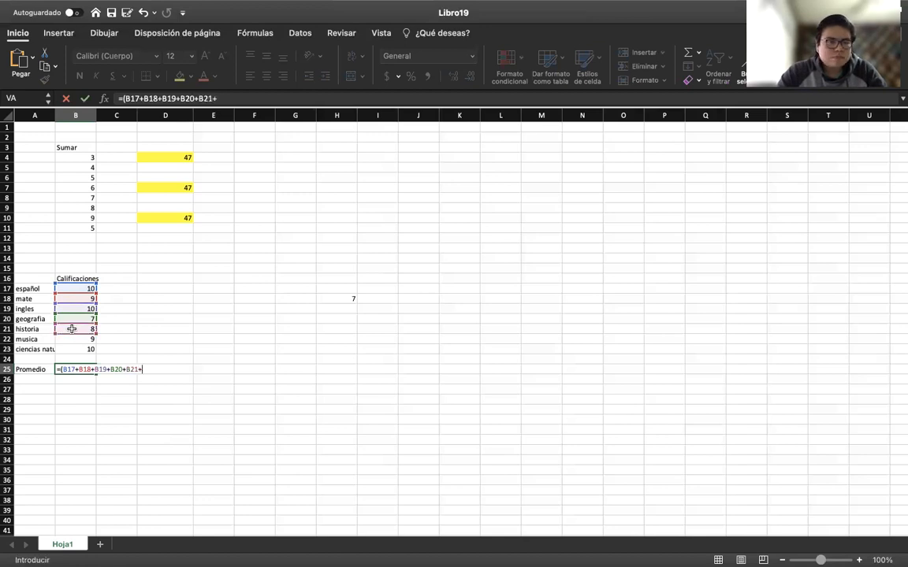
{"action": "left_click", "coordinate": [70, 337]}
{"action": "type", "text": "+"}
{"action": "left_click", "coordinate": [69, 348]}
{"action": "type", "text": ")"}
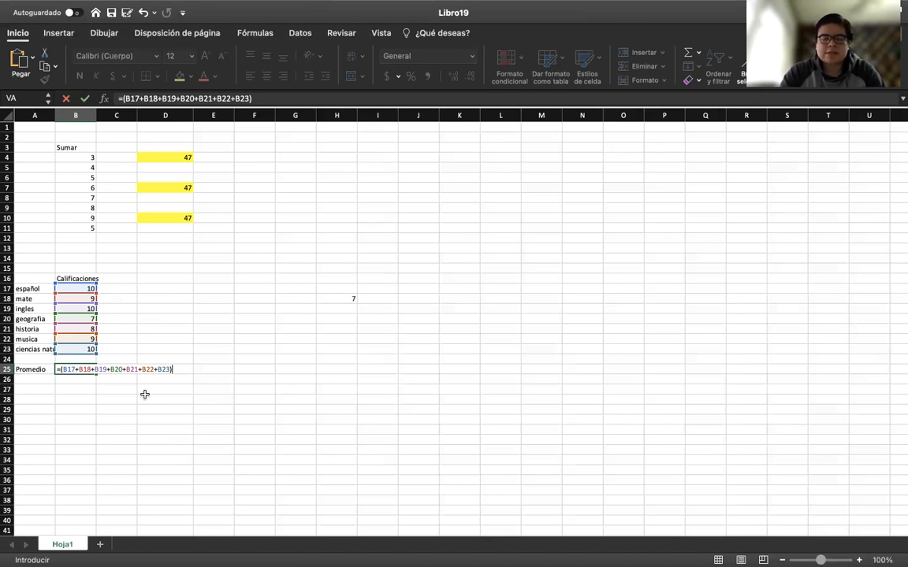
- Divide the sum in the B25 formula by the grade count in H18 and accept the formula
{"action": "type", "text": "/"}
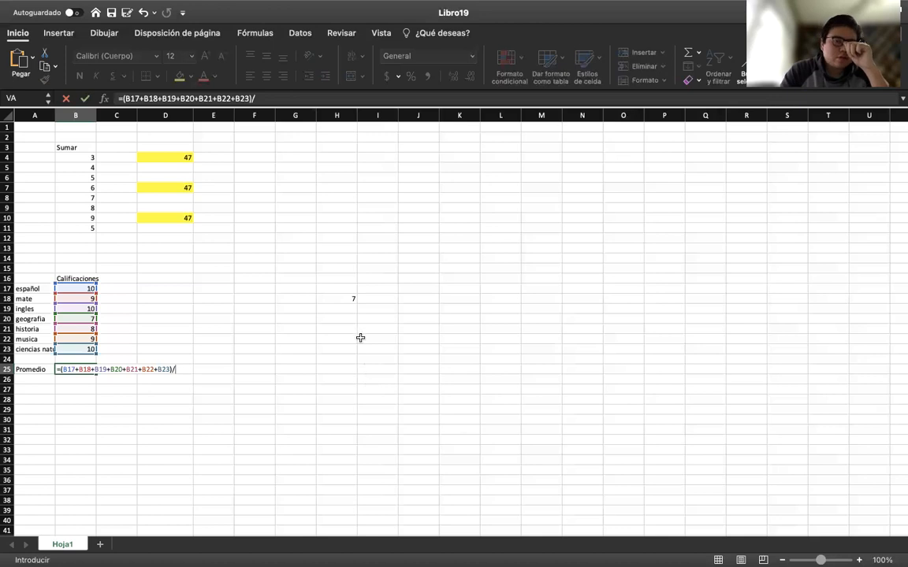
{"action": "left_click", "coordinate": [344, 297]}
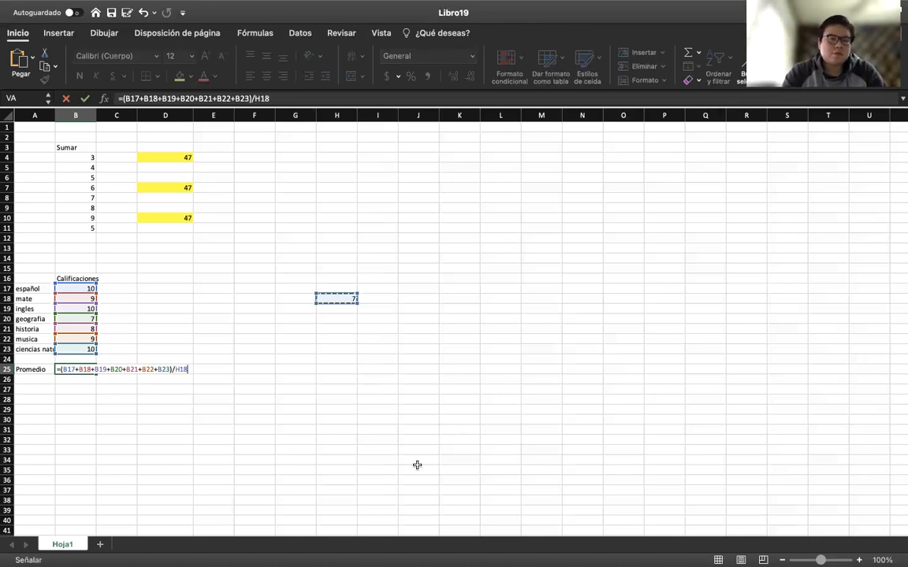
{"action": "key", "text": "Return"}
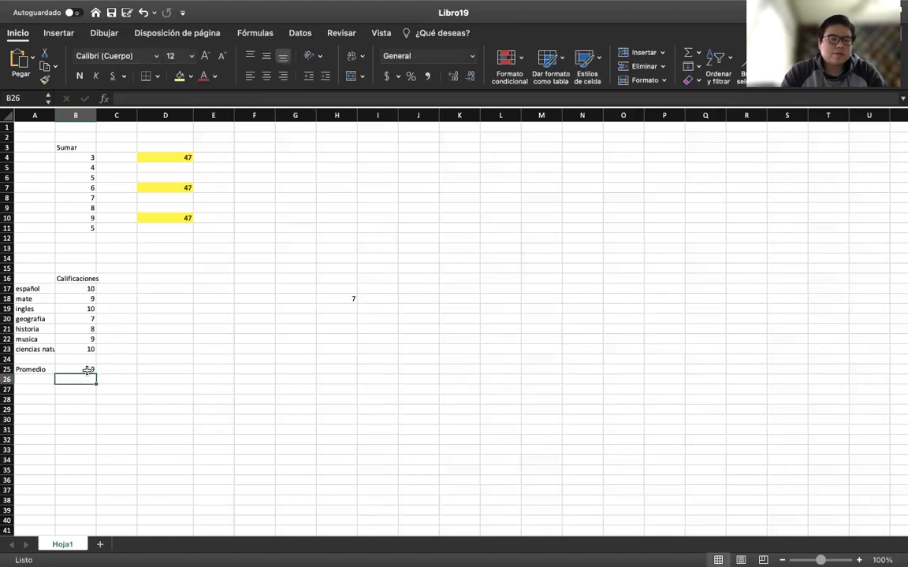
{"action": "left_click", "coordinate": [88, 370]}
{"action": "left_click", "coordinate": [198, 419]}
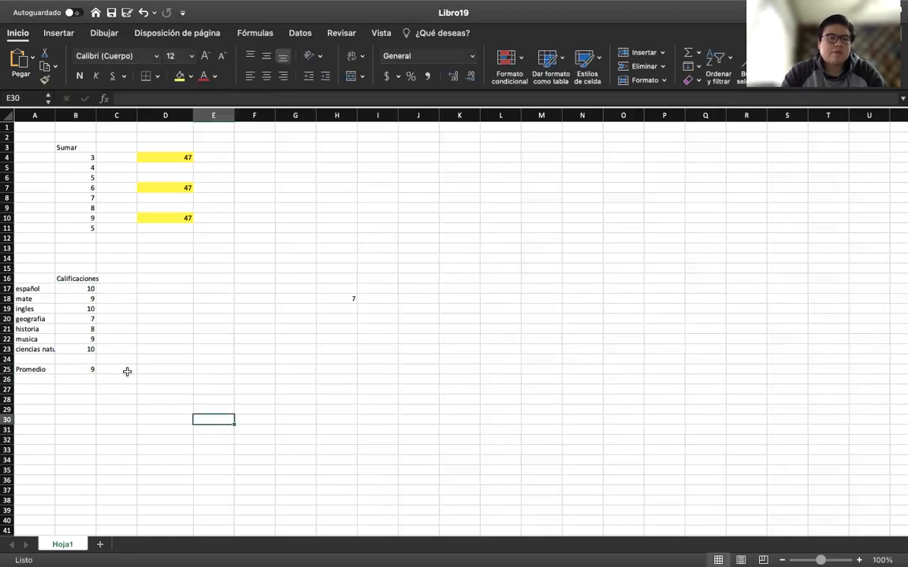
- Try a different number of decimal places for the average in B25 and restore the original display
{"action": "left_click", "coordinate": [83, 368]}
{"action": "left_click", "coordinate": [452, 76]}
{"action": "left_click", "coordinate": [469, 78]}
{"action": "left_click", "coordinate": [330, 466]}
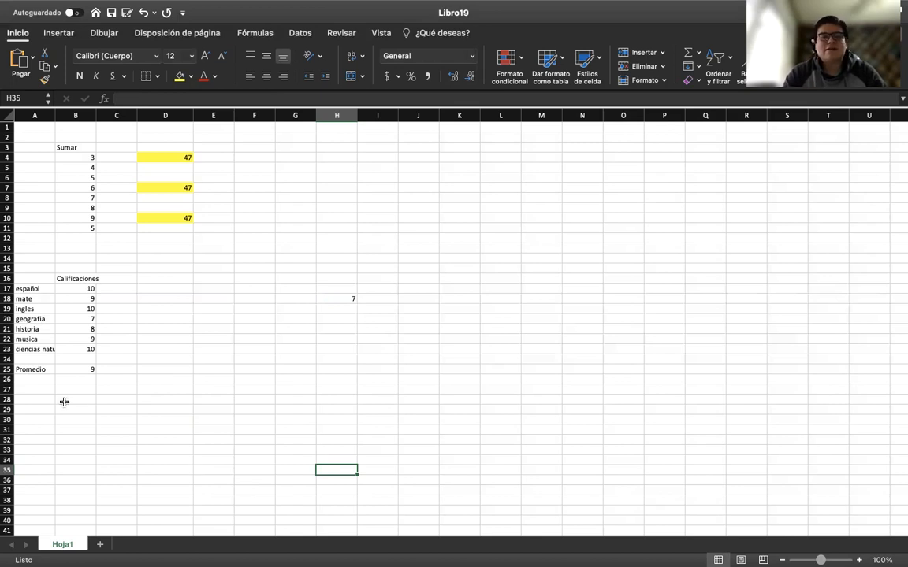
- Enter a second label Promedio in A27, below the first average
{"action": "left_click", "coordinate": [30, 381]}
{"action": "left_click", "coordinate": [27, 391]}
{"action": "type", "text": "Prom"}
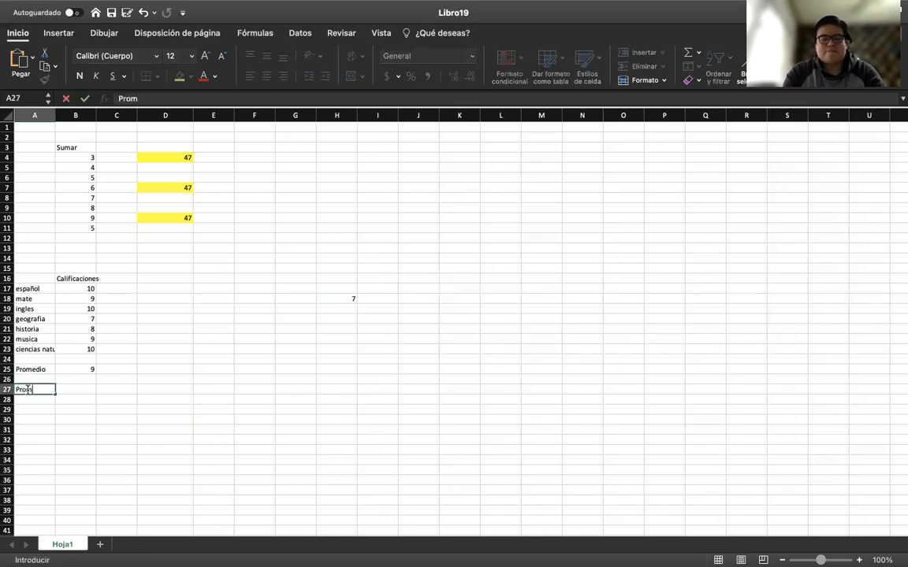
{"action": "type", "text": "edio"}
{"action": "key", "text": "Tab"}
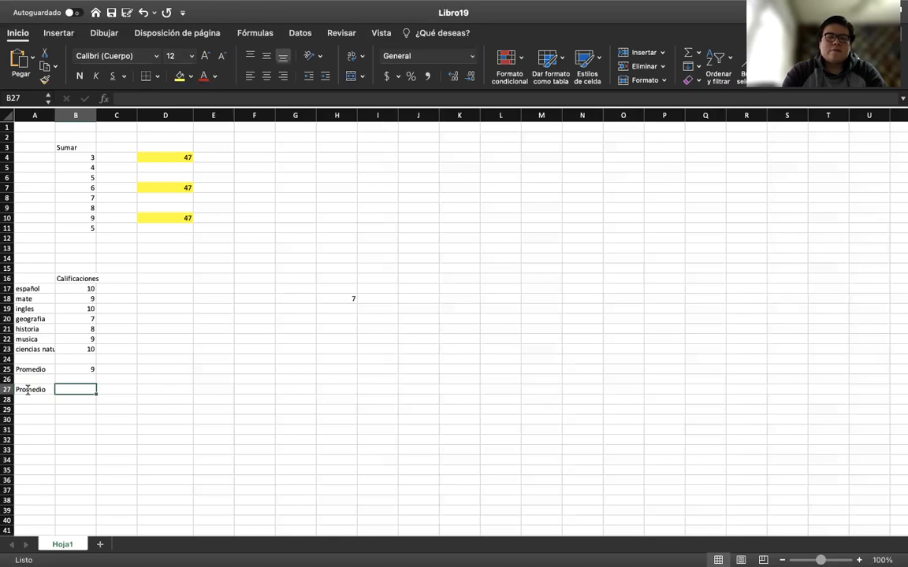
- Calculate the average of the grades in B27 with the PROMEDIO function over B17:B23
{"action": "type", "text": "=promedio"}
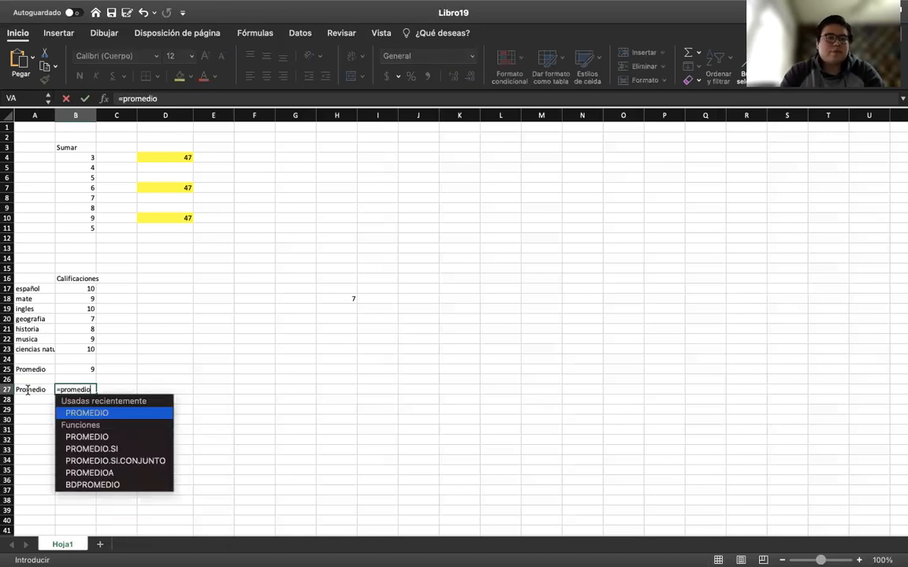
{"action": "double_click", "coordinate": [76, 413]}
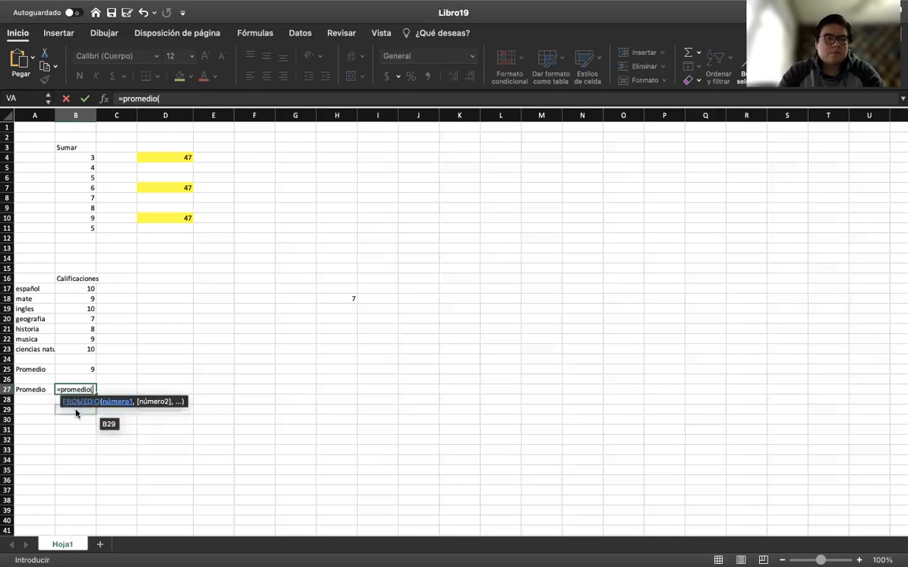
{"action": "left_click", "coordinate": [81, 289]}
{"action": "left_click_drag", "start_coordinate": [80, 312], "coordinate": [84, 352]}
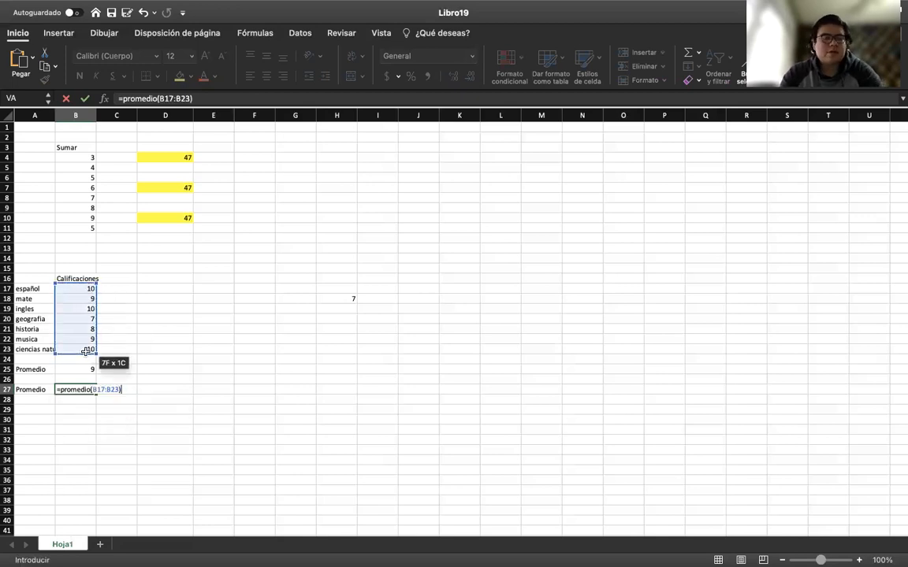
{"action": "key", "text": "Return"}
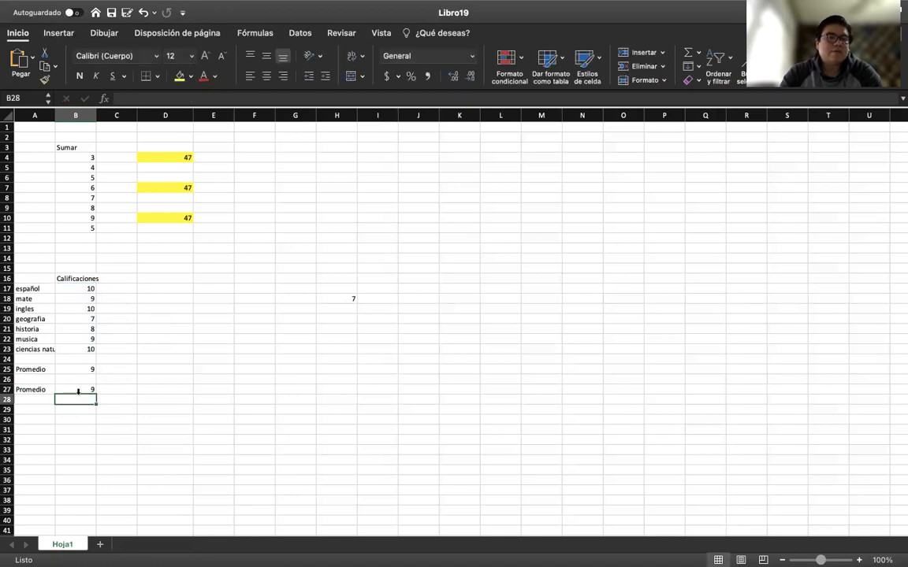
- Highlight both average results, B27 and B25, with the yellow fill colour
{"action": "left_click", "coordinate": [78, 390]}
{"action": "left_click", "coordinate": [180, 75]}
{"action": "left_click", "coordinate": [84, 370]}
{"action": "left_click", "coordinate": [179, 76]}
{"action": "left_click", "coordinate": [282, 325]}
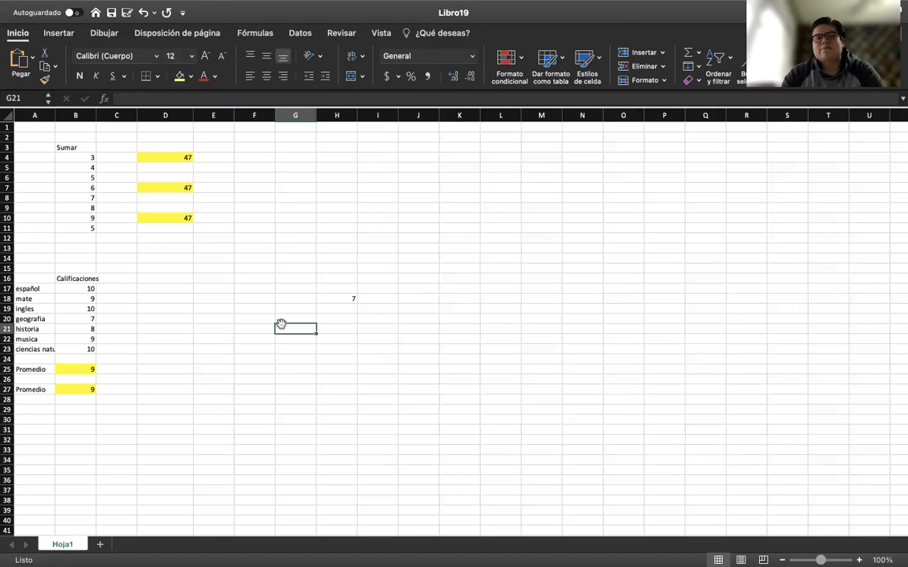
{"action": "left_click", "coordinate": [73, 390]}
{"action": "left_click", "coordinate": [296, 409]}
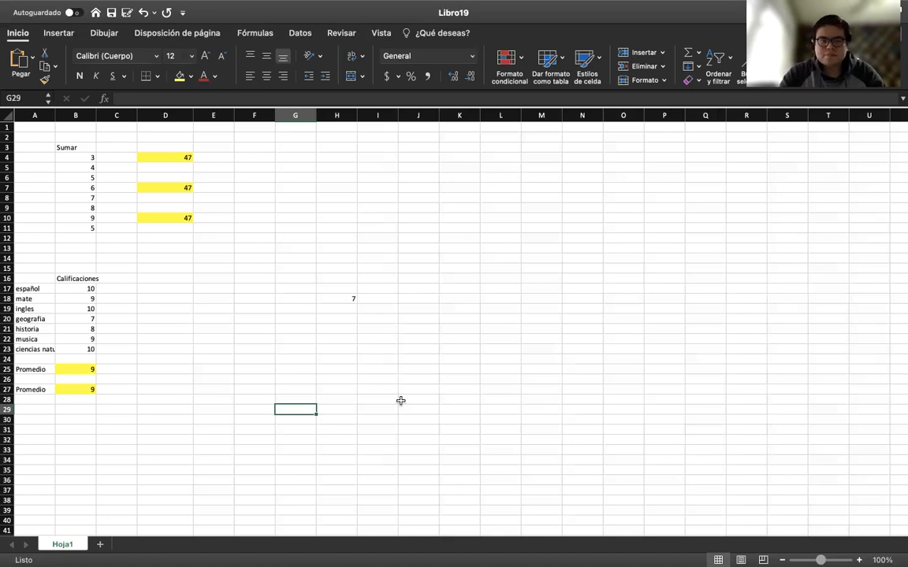
{"action": "left_click", "coordinate": [213, 383]}
{"action": "left_click", "coordinate": [296, 409]}
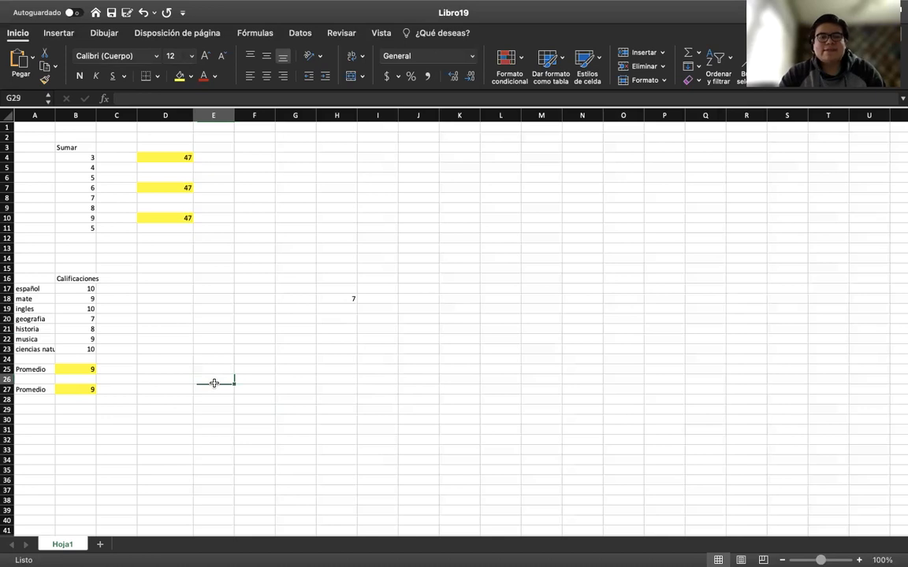
{"action": "left_click", "coordinate": [211, 291]}
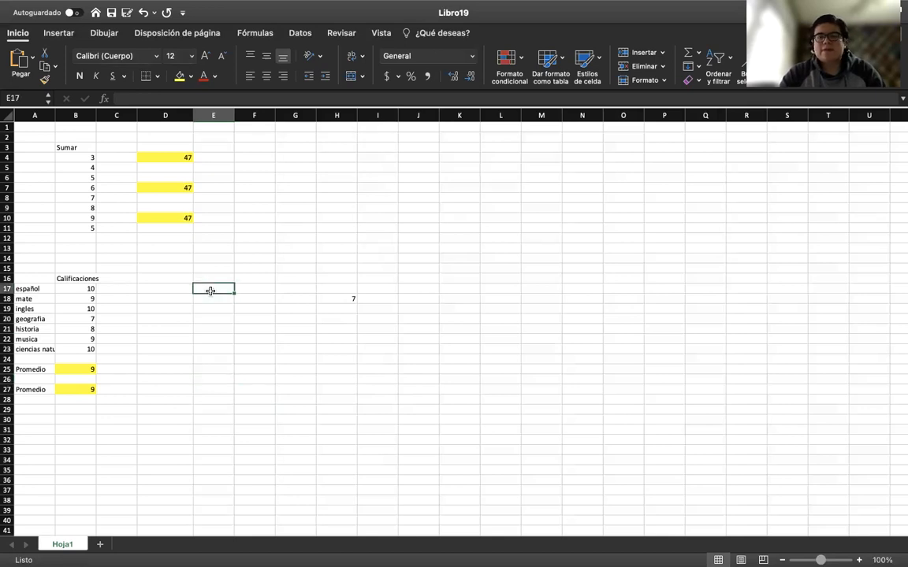
{"action": "left_click", "coordinate": [206, 377]}
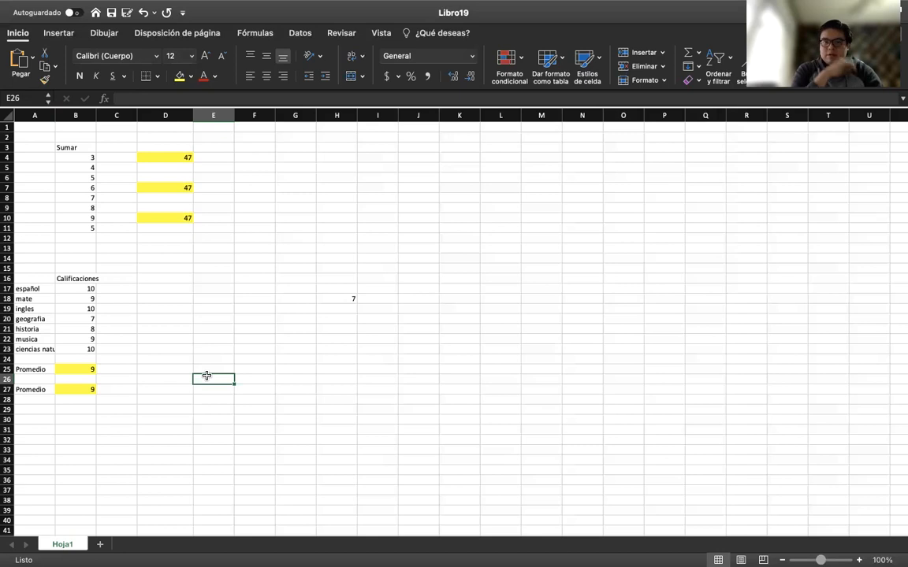
{"action": "left_click", "coordinate": [206, 278]}
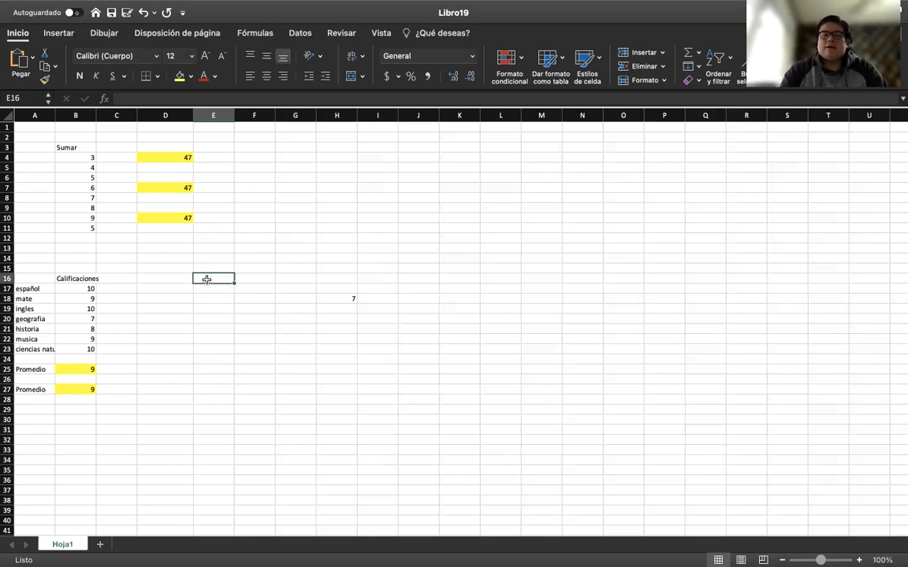
{"action": "left_click", "coordinate": [360, 238]}
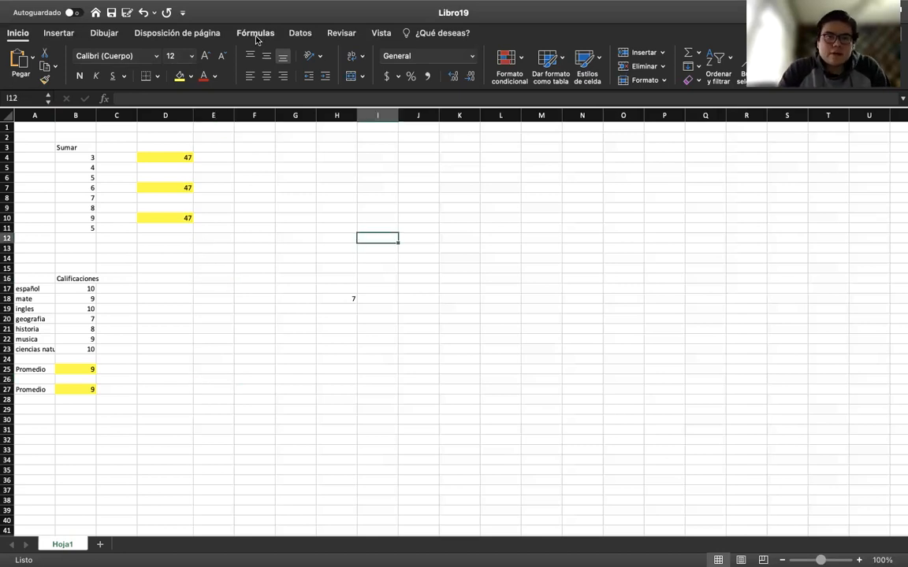
- Examine the available function categories and browse the formula builder's function list, then close it without inserting a function
{"action": "left_click", "coordinate": [256, 36]}
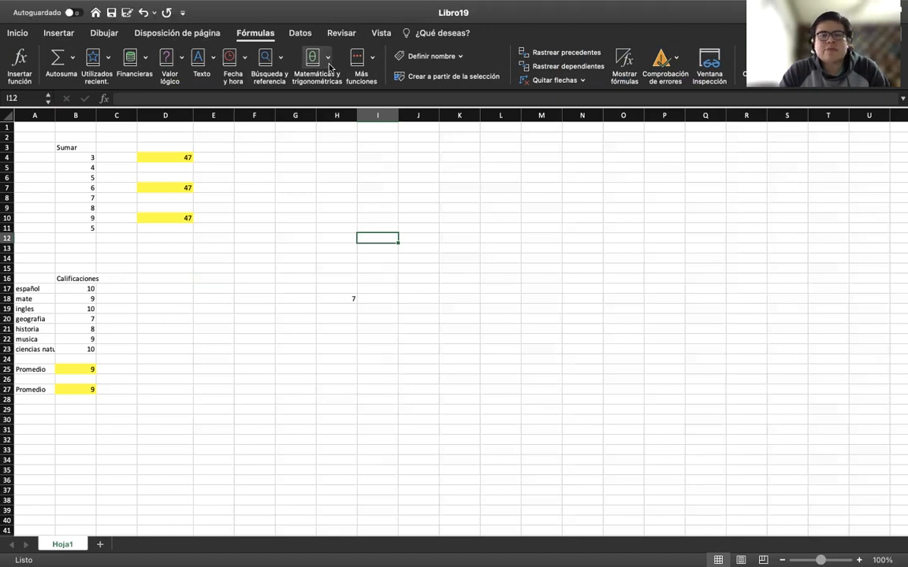
{"action": "left_click", "coordinate": [469, 209]}
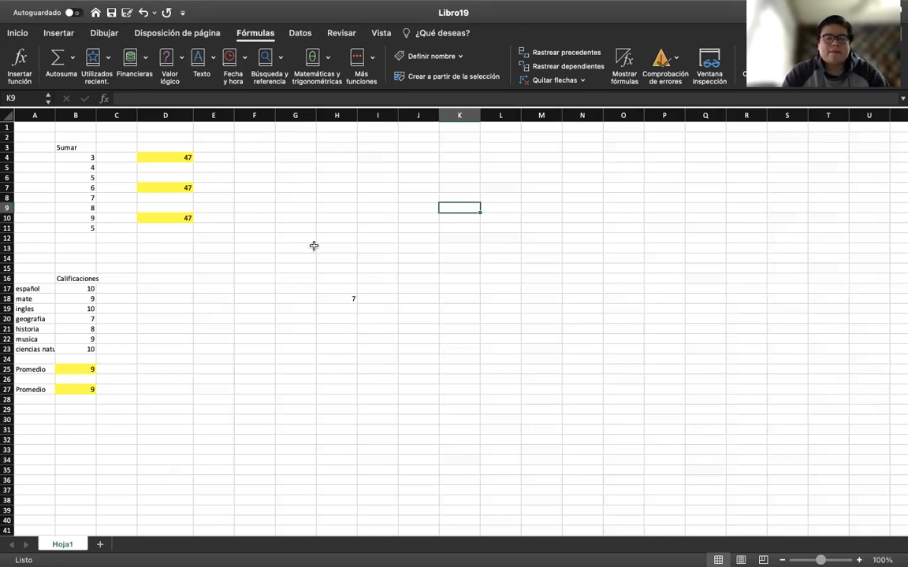
{"action": "left_click", "coordinate": [19, 71]}
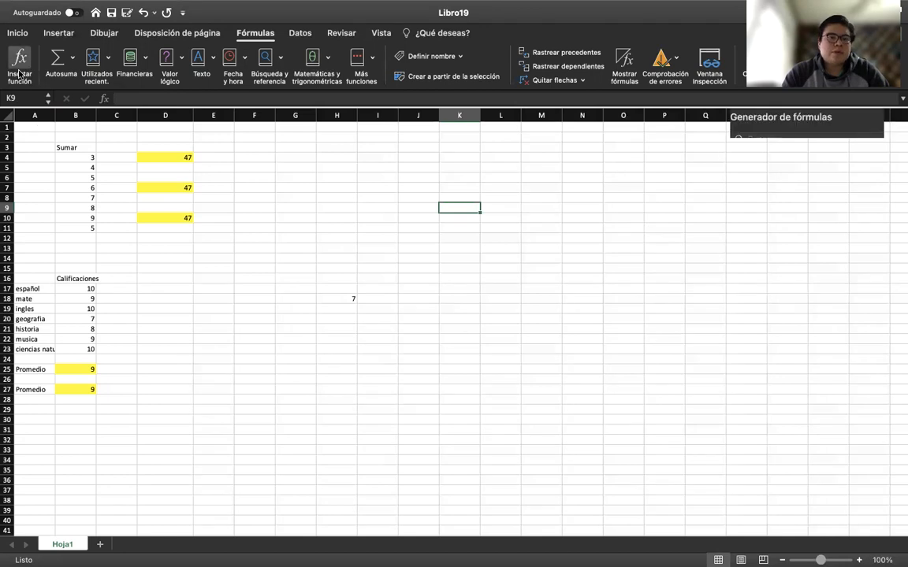
{"action": "scroll", "coordinate": [792, 382], "scroll_direction": "down", "scroll_amount": 3}
{"action": "scroll", "coordinate": [792, 382], "scroll_direction": "up", "scroll_amount": 3}
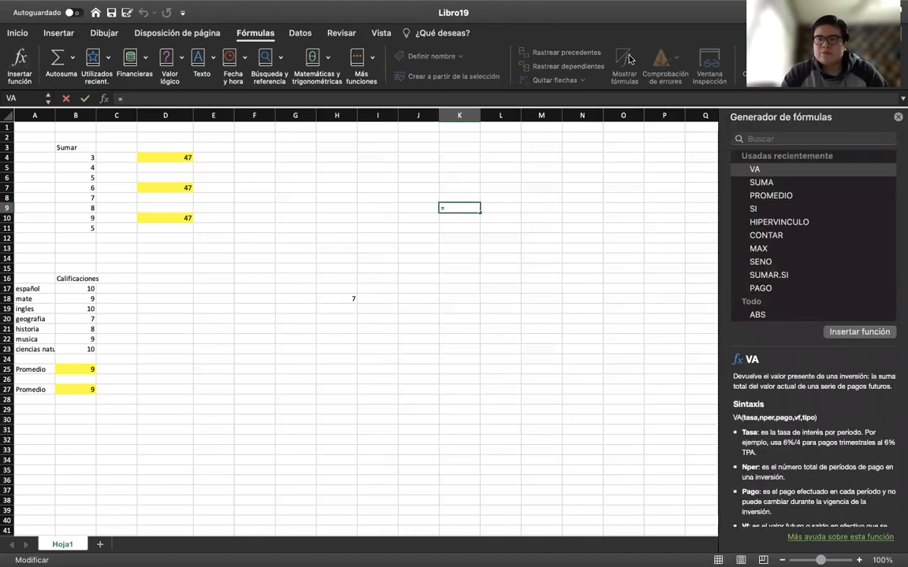
{"action": "left_click", "coordinate": [898, 117]}
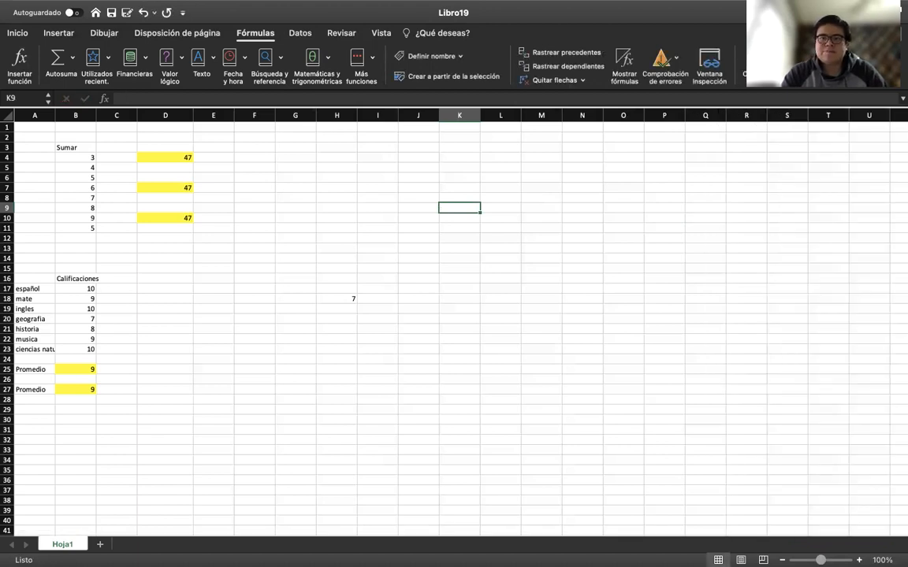
{"action": "left_click", "coordinate": [252, 319]}
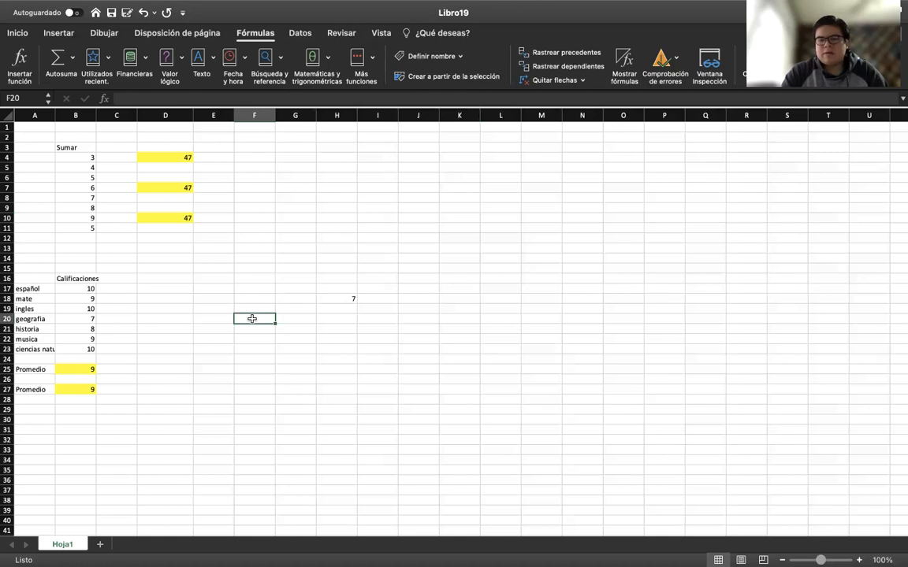
{"action": "left_click", "coordinate": [143, 388]}
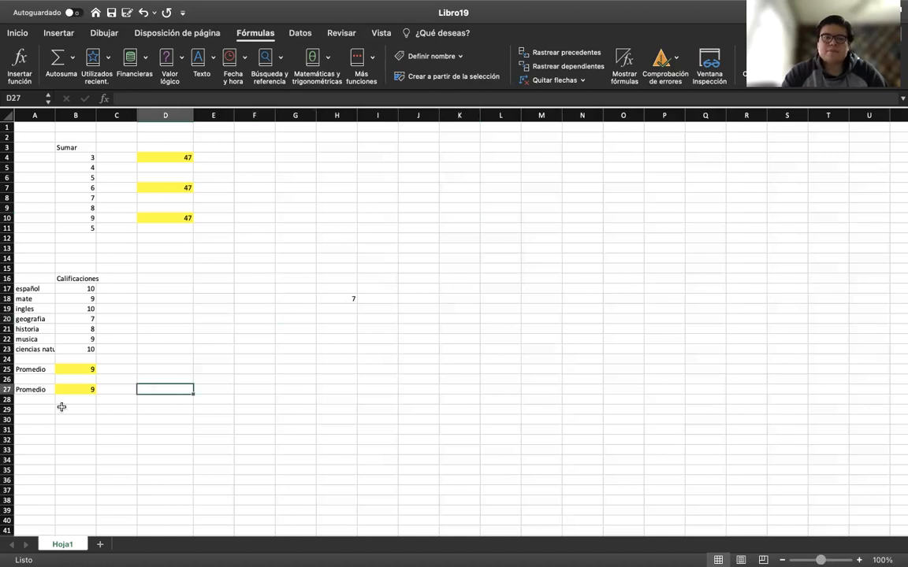
{"action": "left_click", "coordinate": [192, 318]}
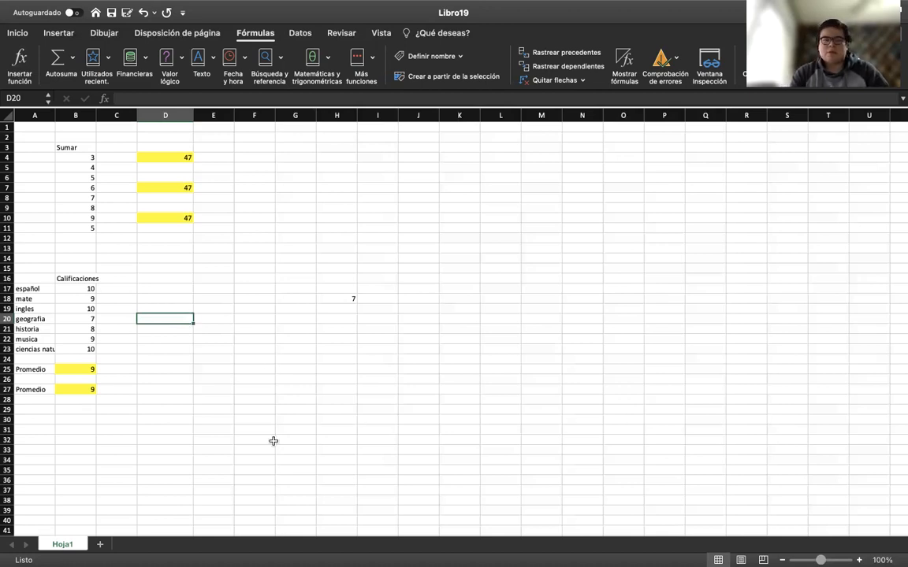
{"action": "left_click", "coordinate": [252, 409]}
{"action": "left_click", "coordinate": [173, 382]}
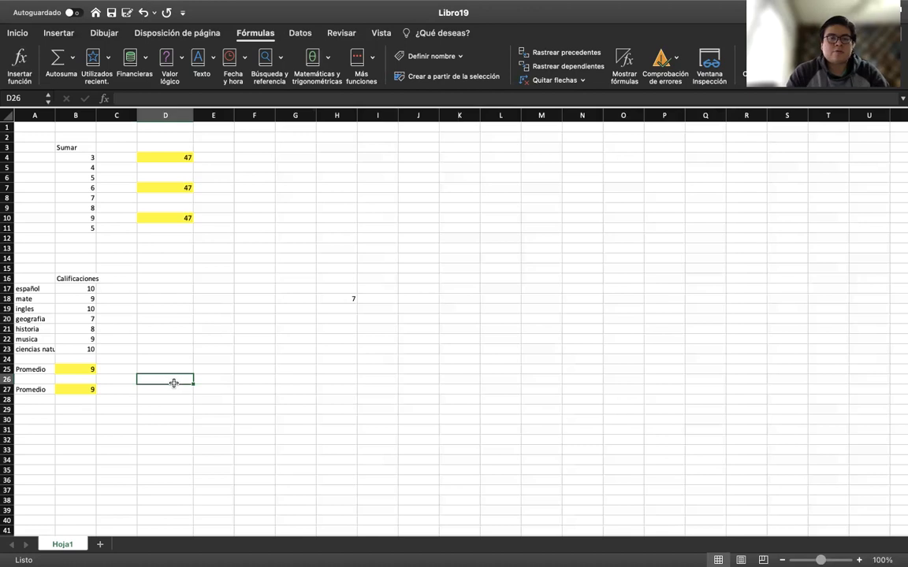
{"action": "left_click", "coordinate": [154, 325]}
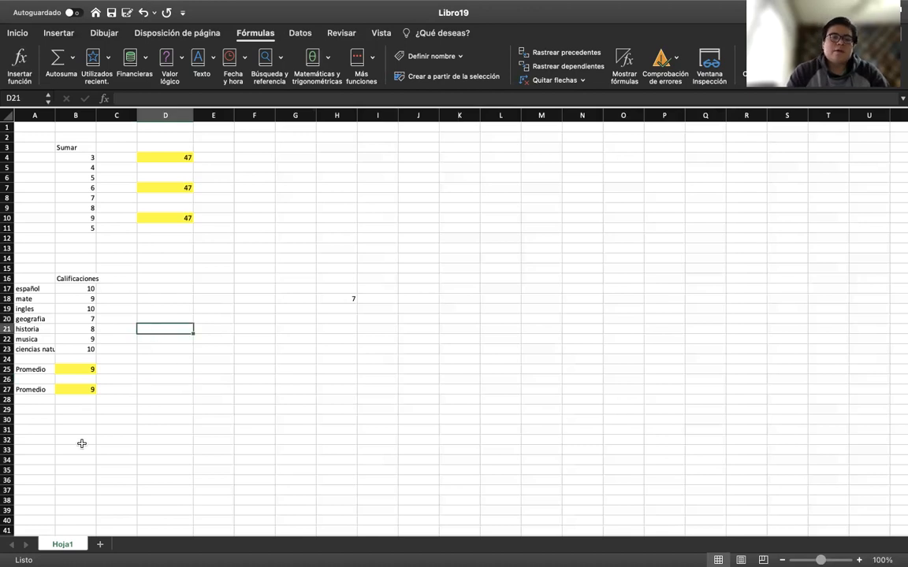
{"action": "left_click", "coordinate": [81, 446]}
{"action": "left_click", "coordinate": [37, 411]}
{"action": "left_click", "coordinate": [48, 459]}
{"action": "left_click", "coordinate": [36, 439]}
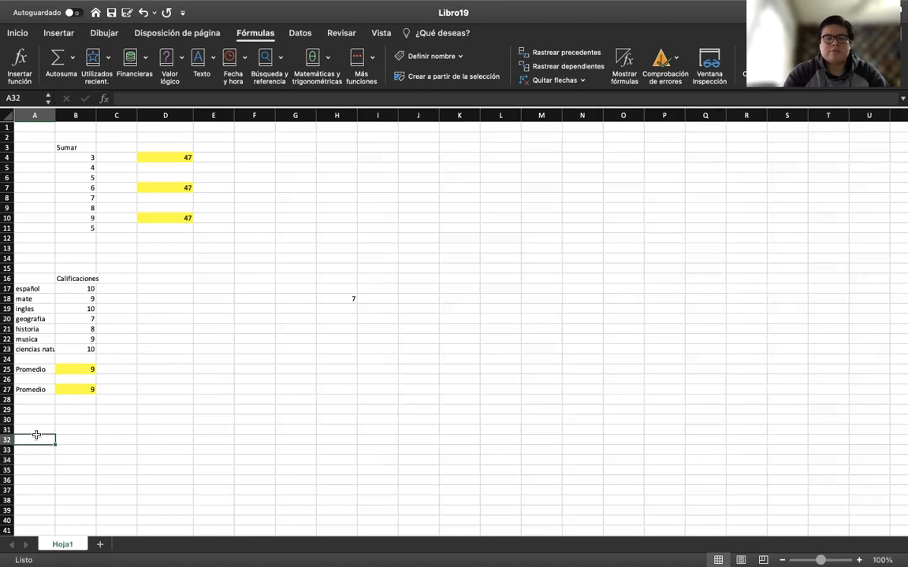
{"action": "type", "text": "="}
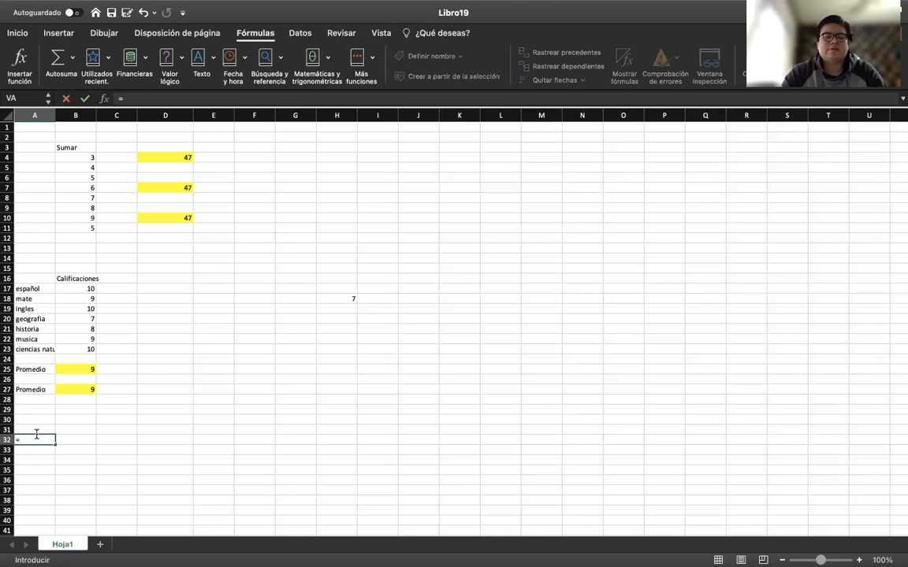
{"action": "key", "text": "BackSpace"}
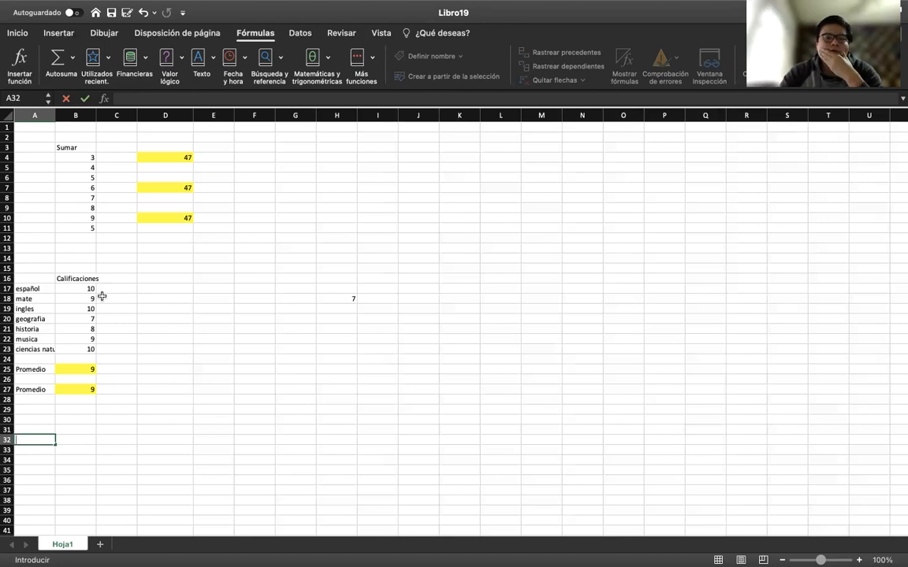
{"action": "left_click_drag", "start_coordinate": [89, 290], "coordinate": [89, 351]}
{"action": "left_click", "coordinate": [158, 348]}
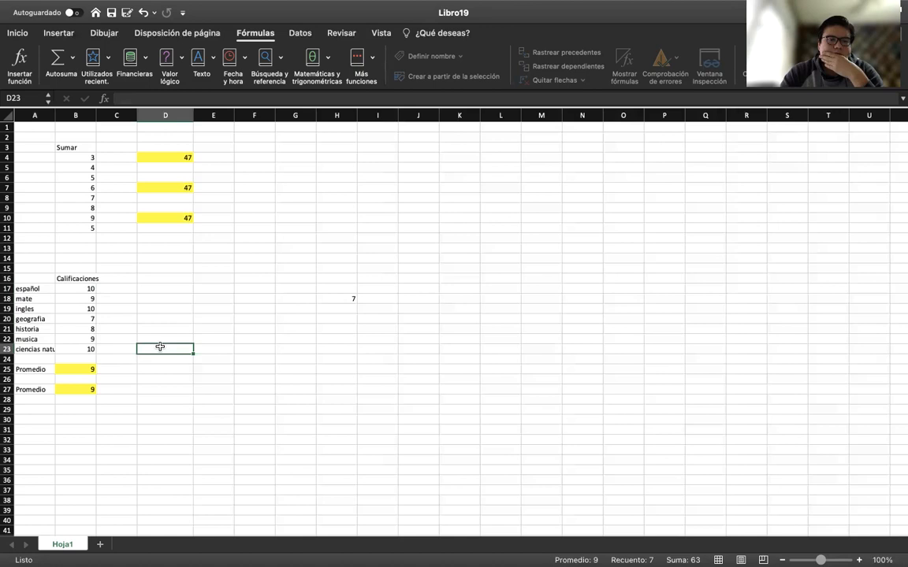
{"action": "left_click_drag", "start_coordinate": [73, 290], "coordinate": [75, 349]}
{"action": "left_click", "coordinate": [268, 410]}
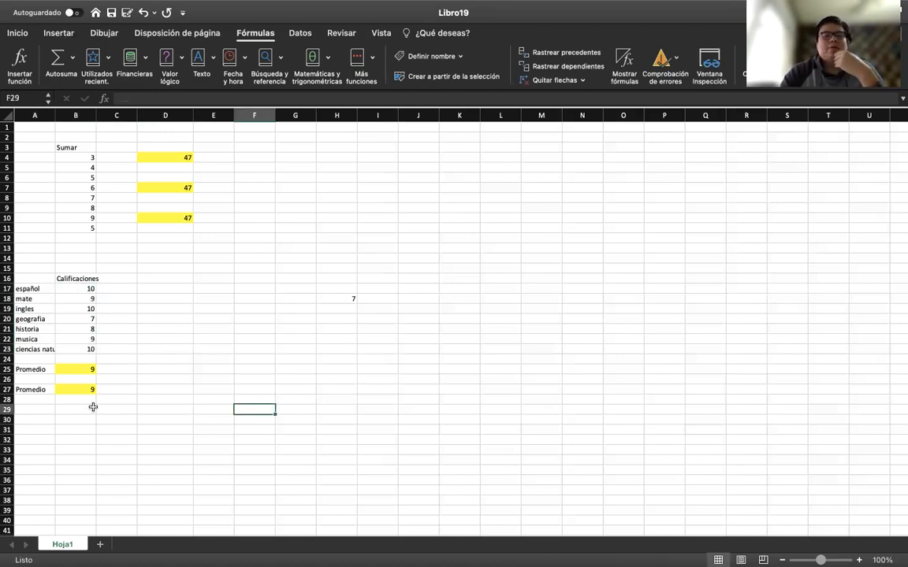
{"action": "left_click", "coordinate": [191, 467]}
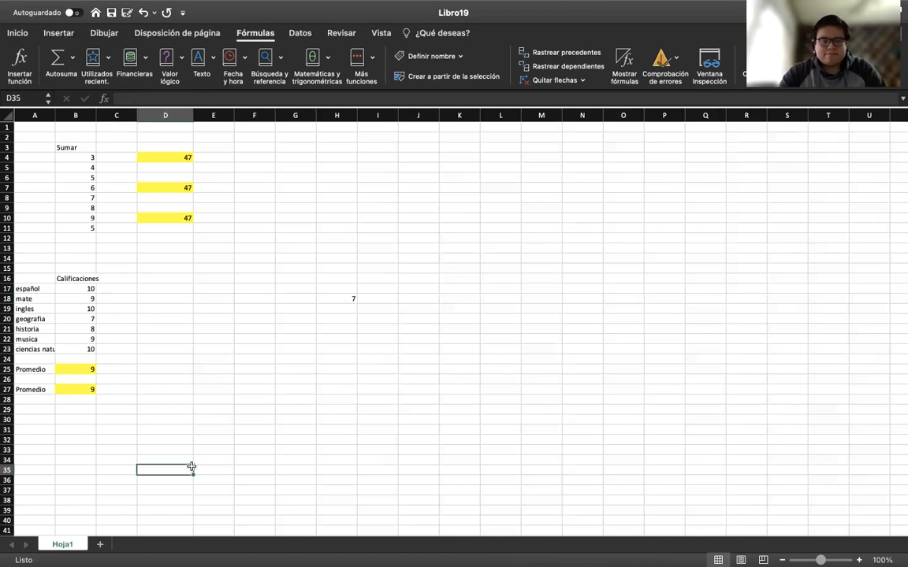
{"action": "left_click_drag", "start_coordinate": [79, 289], "coordinate": [84, 349]}
{"action": "left_click", "coordinate": [186, 398]}
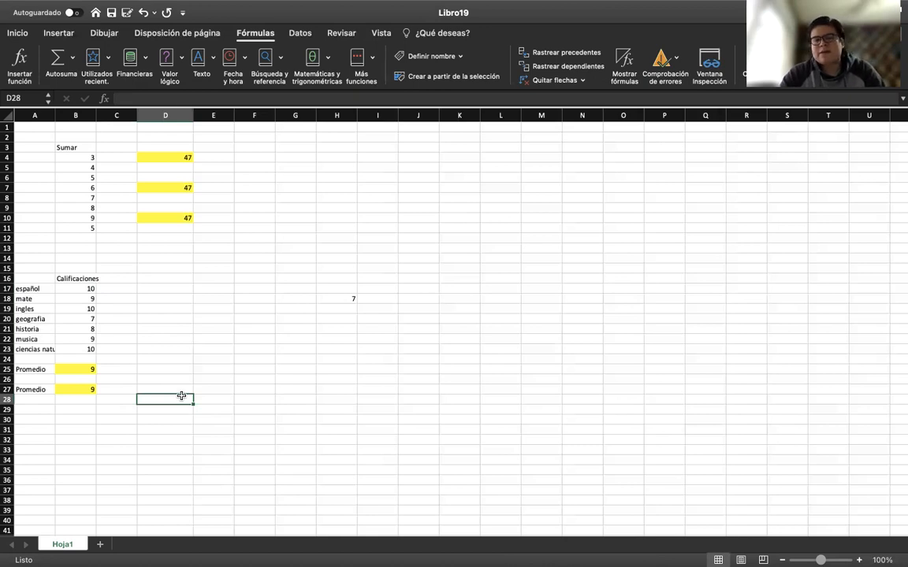
{"action": "left_click", "coordinate": [229, 312]}
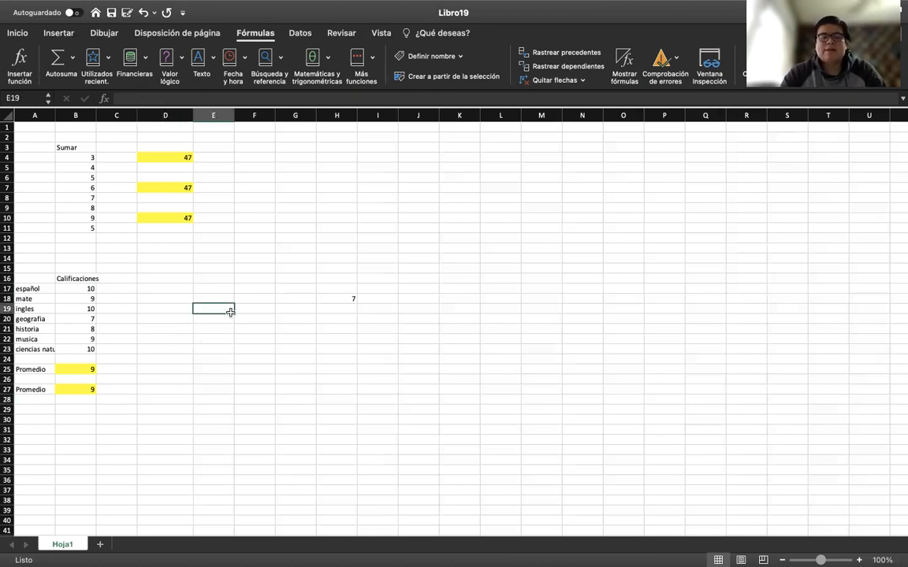
{"action": "left_click", "coordinate": [291, 341]}
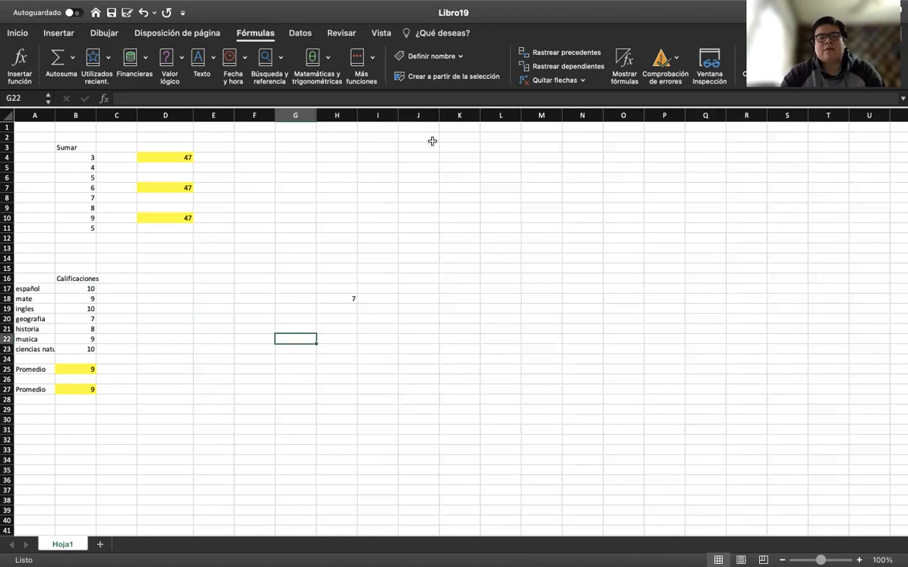
{"action": "left_click_drag", "start_coordinate": [431, 141], "coordinate": [422, 533]}
{"action": "left_click", "coordinate": [558, 326]}
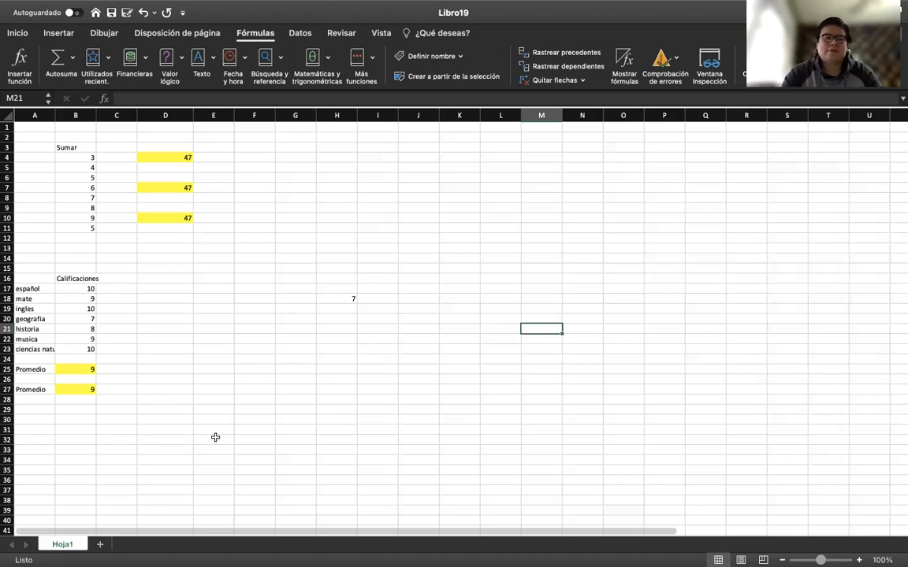
{"action": "left_click", "coordinate": [216, 438]}
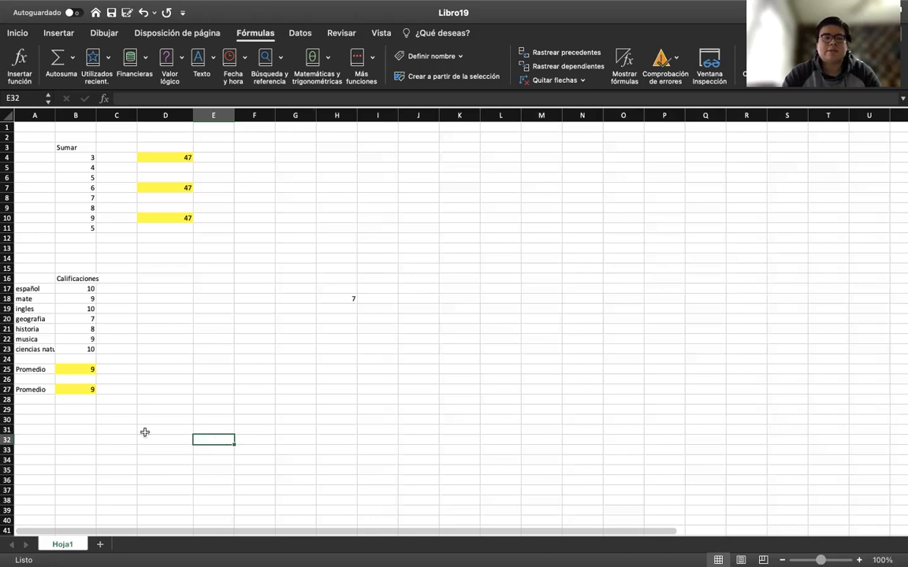
- Find the highest grade in A30 with the MAX function over B17:B23
{"action": "left_click", "coordinate": [28, 416]}
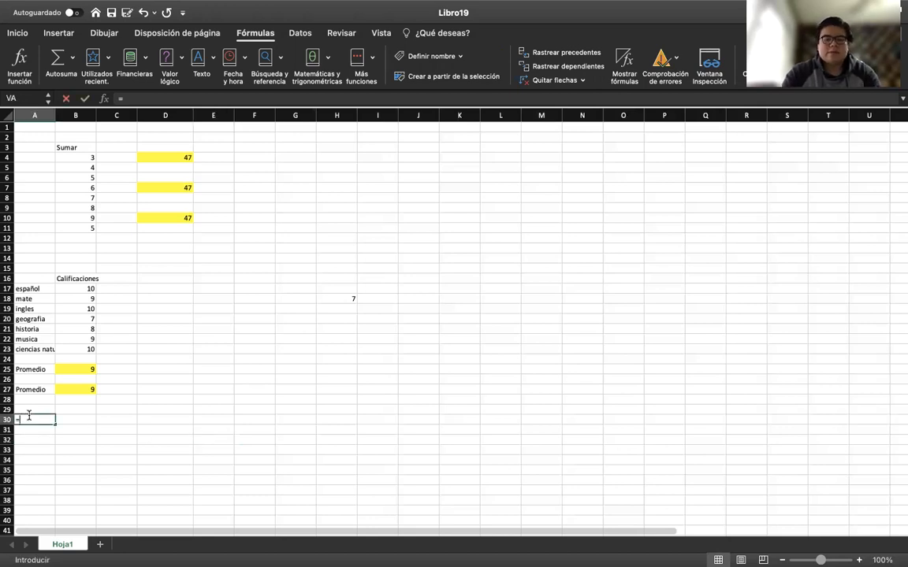
{"action": "type", "text": "=ma"}
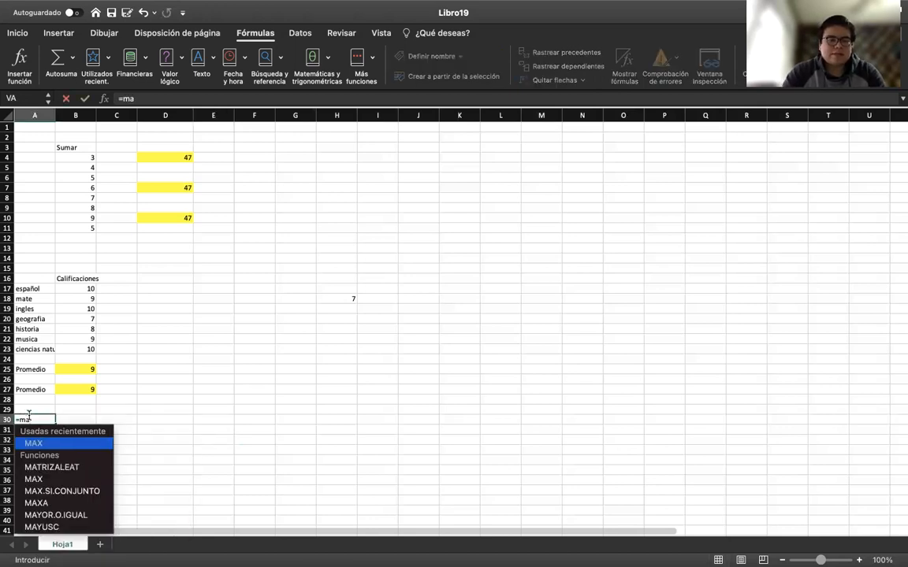
{"action": "type", "text": "x("}
{"action": "left_click_drag", "start_coordinate": [91, 292], "coordinate": [92, 347]}
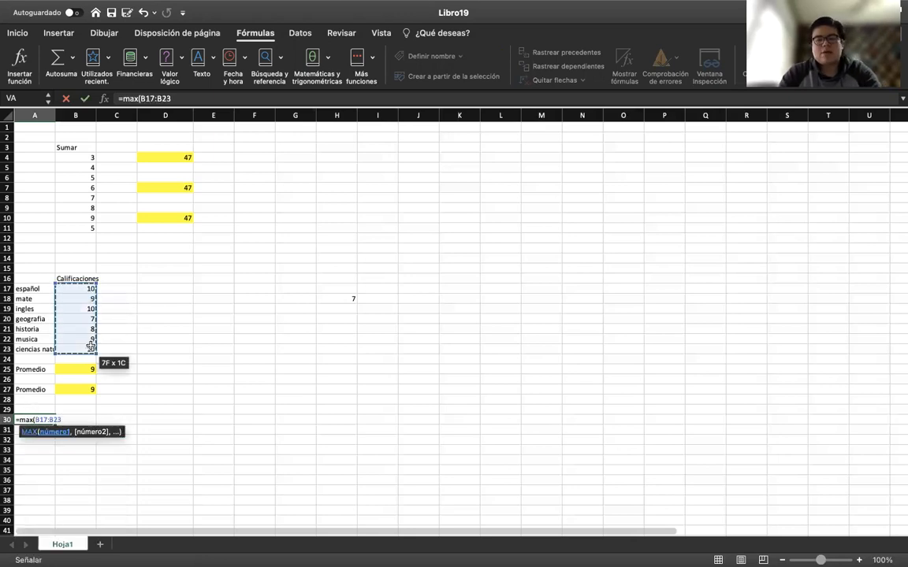
{"action": "type", "text": ")"}
{"action": "key", "text": "Return"}
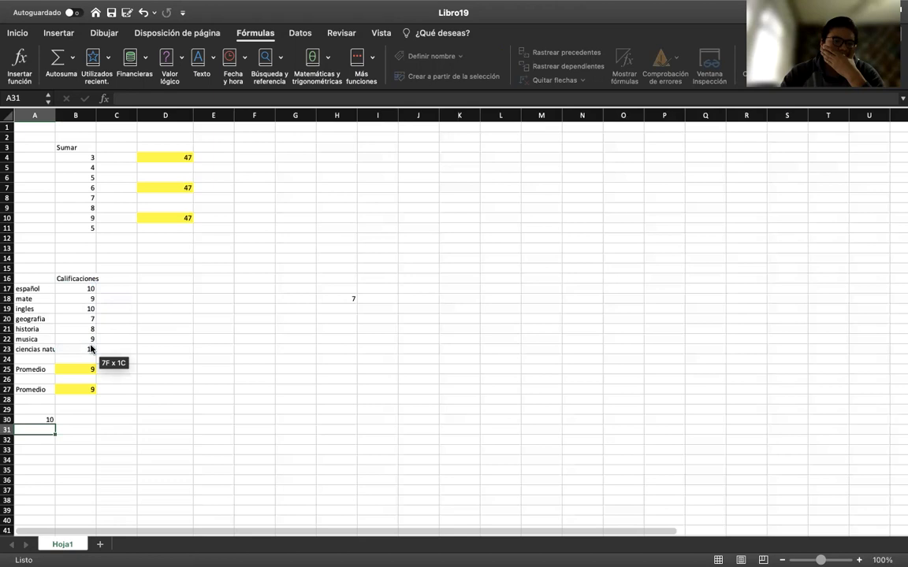
{"action": "left_click", "coordinate": [46, 420]}
{"action": "left_click_drag", "start_coordinate": [81, 291], "coordinate": [89, 352]}
{"action": "left_click", "coordinate": [141, 373]}
- Find the lowest grade in A32 with the MIN function over B17:B23
{"action": "left_click", "coordinate": [41, 439]}
{"action": "type", "text": "=min("}
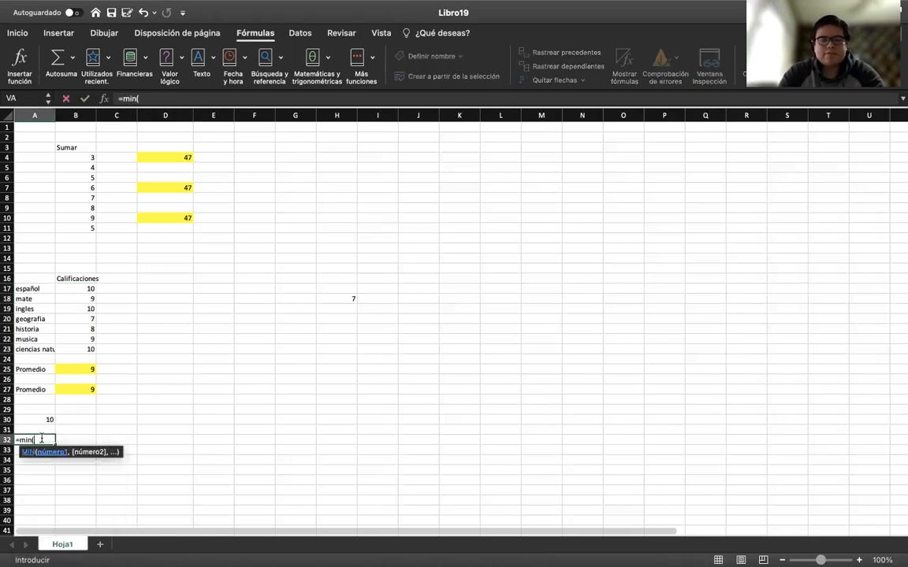
{"action": "left_click_drag", "start_coordinate": [89, 289], "coordinate": [90, 347]}
{"action": "key", "text": "Return"}
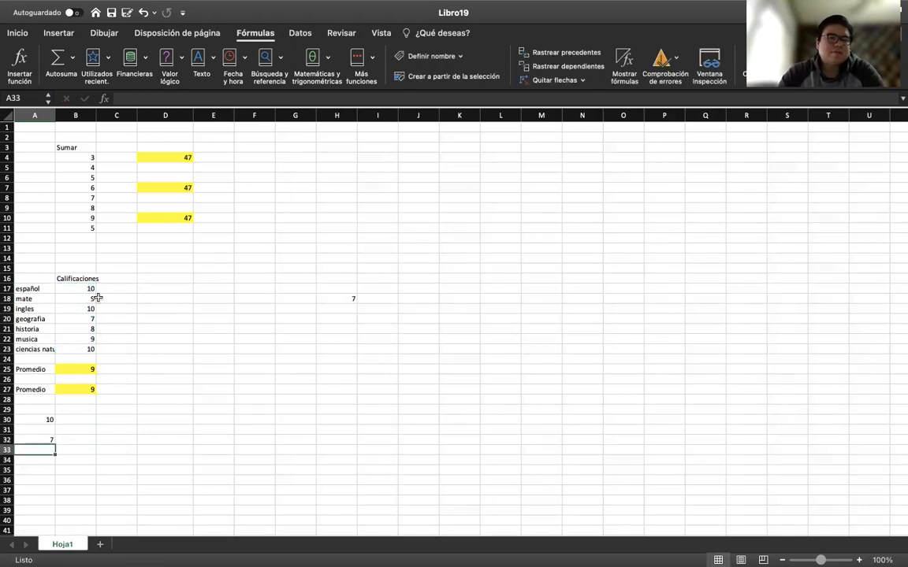
- Compare the MAX and MIN results in A30 and A32 with the grades in B17:B23
{"action": "left_click_drag", "start_coordinate": [89, 289], "coordinate": [90, 348]}
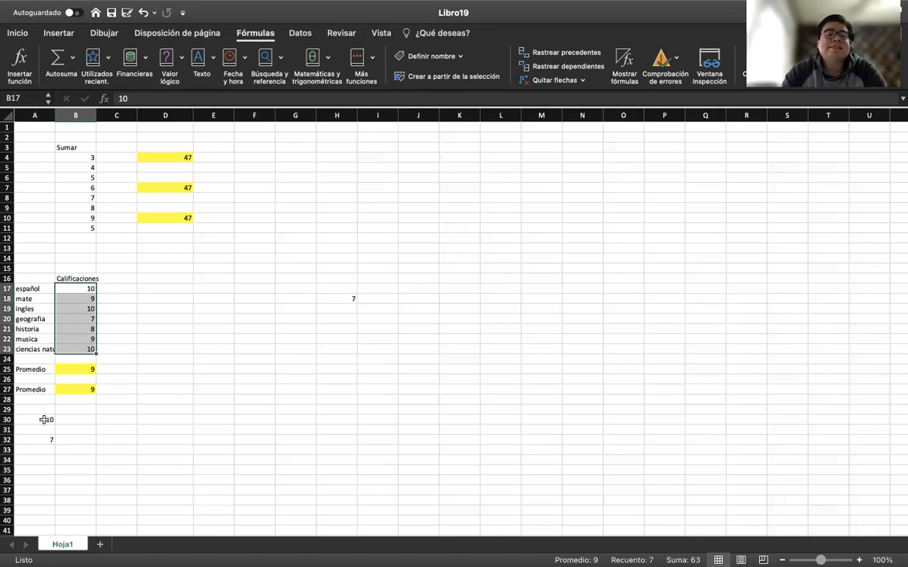
{"action": "left_click", "coordinate": [44, 419]}
{"action": "left_click", "coordinate": [43, 439]}
{"action": "left_click", "coordinate": [251, 447]}
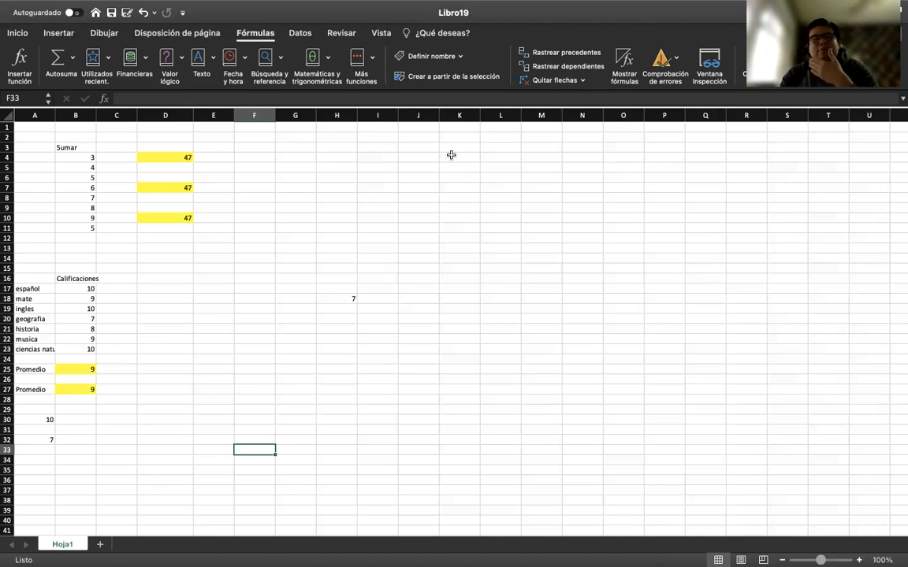
{"action": "left_click", "coordinate": [227, 310]}
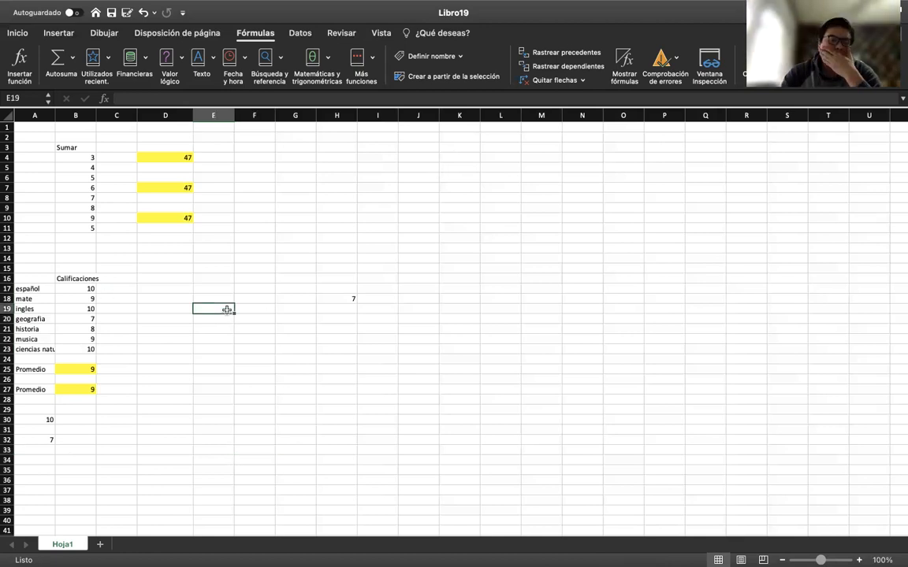
{"action": "left_click", "coordinate": [49, 421]}
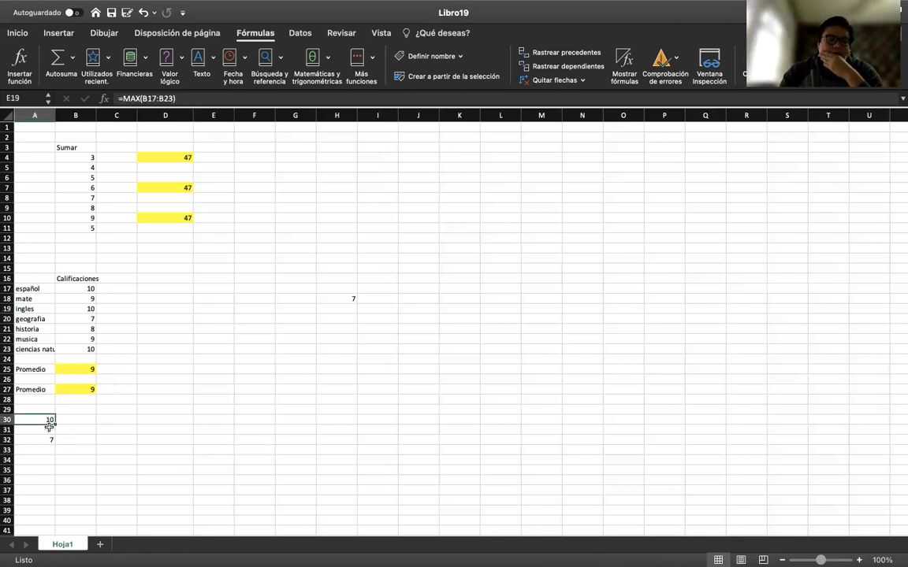
{"action": "left_click_drag", "start_coordinate": [48, 427], "coordinate": [49, 436]}
{"action": "left_click", "coordinate": [153, 450]}
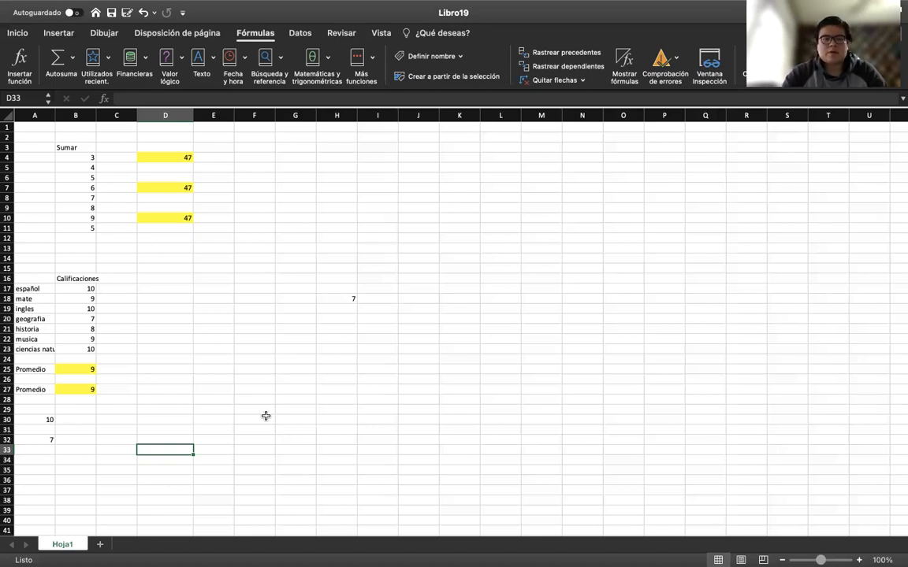
{"action": "left_click", "coordinate": [363, 371]}
{"action": "left_click", "coordinate": [336, 301]}
{"action": "left_click", "coordinate": [296, 300]}
{"action": "left_click", "coordinate": [344, 382]}
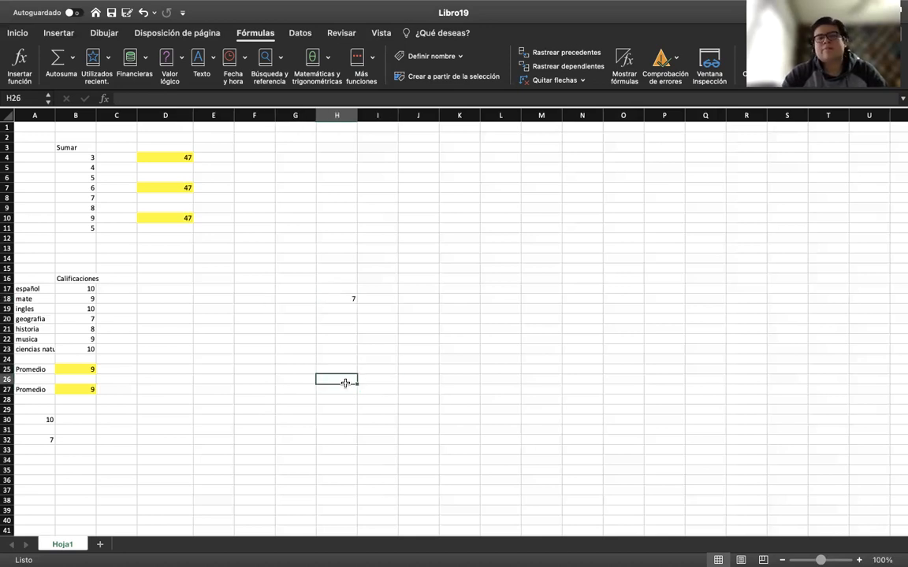
{"action": "left_click", "coordinate": [221, 351]}
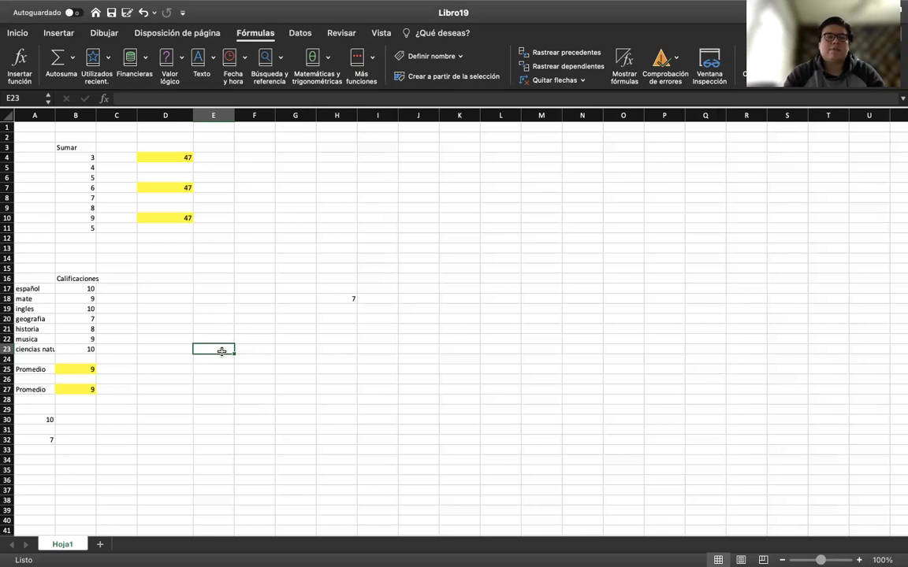
{"action": "left_click", "coordinate": [96, 470]}
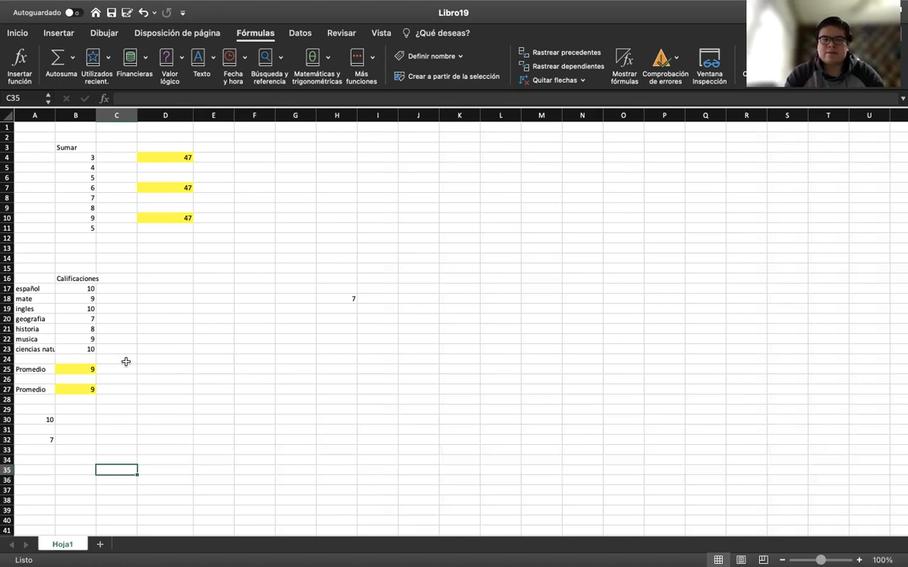
{"action": "left_click", "coordinate": [220, 348]}
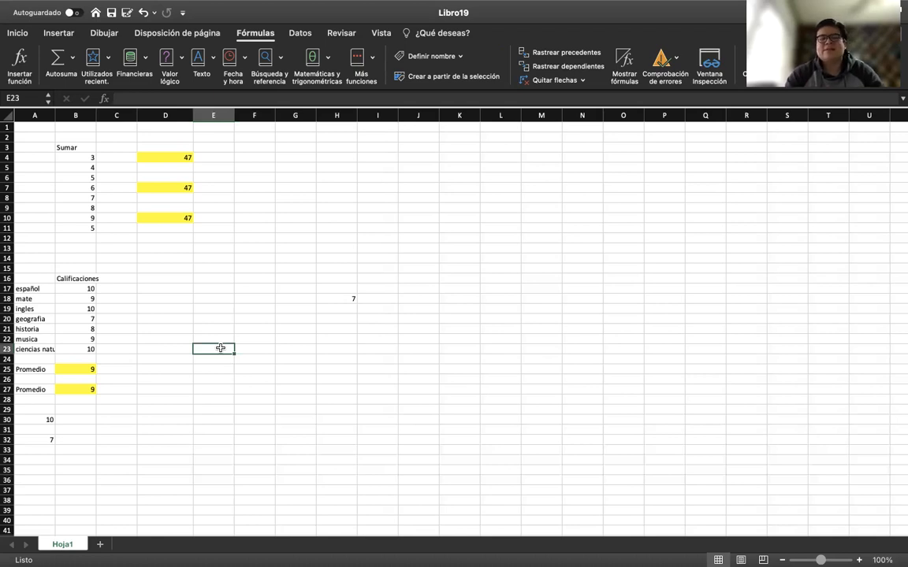
{"action": "left_click", "coordinate": [435, 290]}
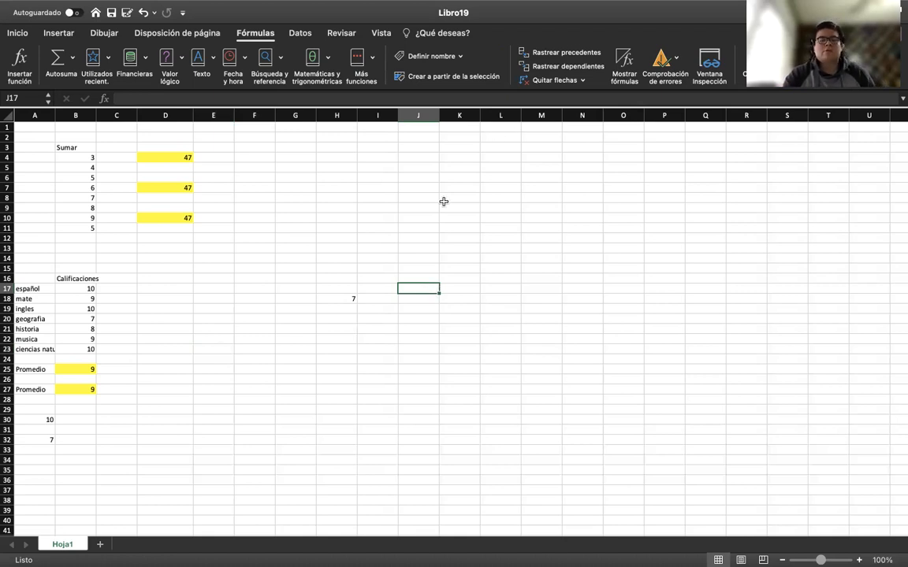
{"action": "left_click", "coordinate": [443, 197]}
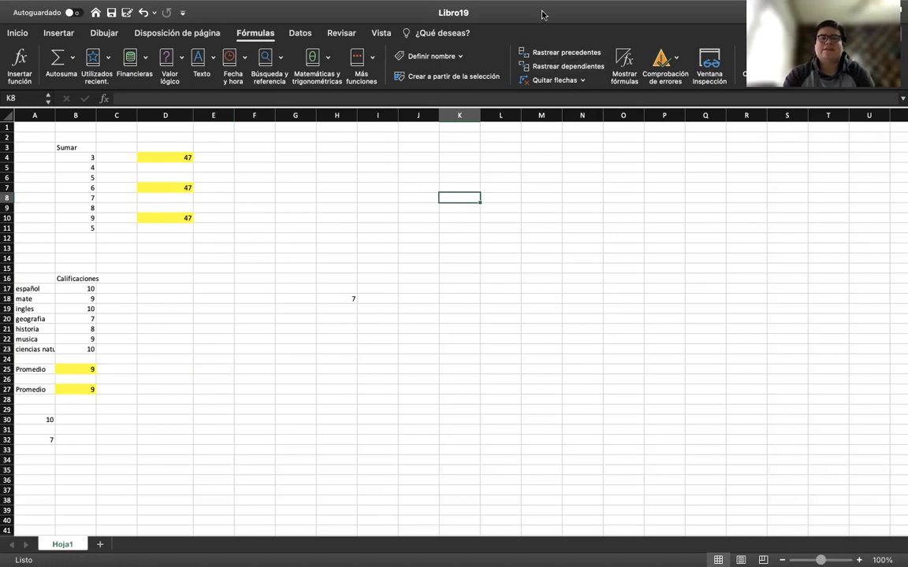
{"action": "mouse_move", "coordinate": [569, 5]}
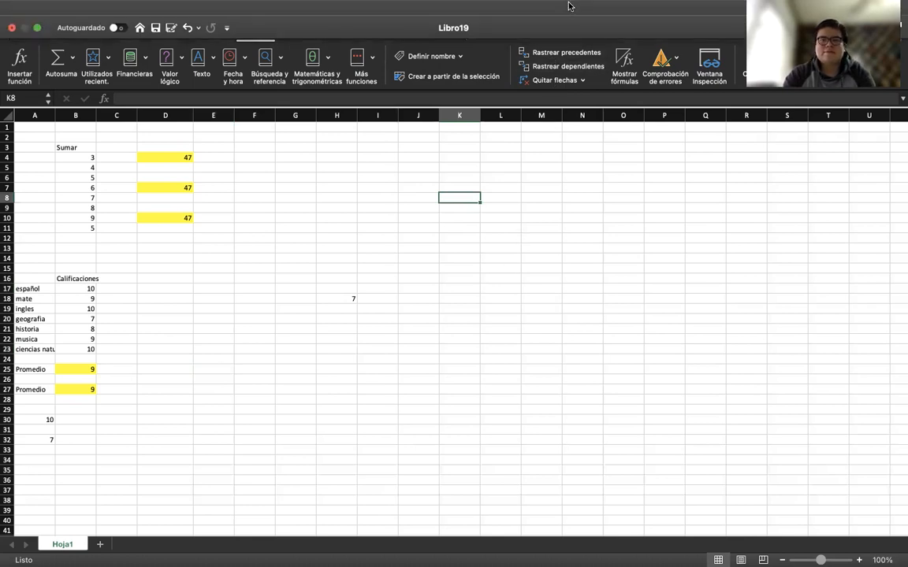